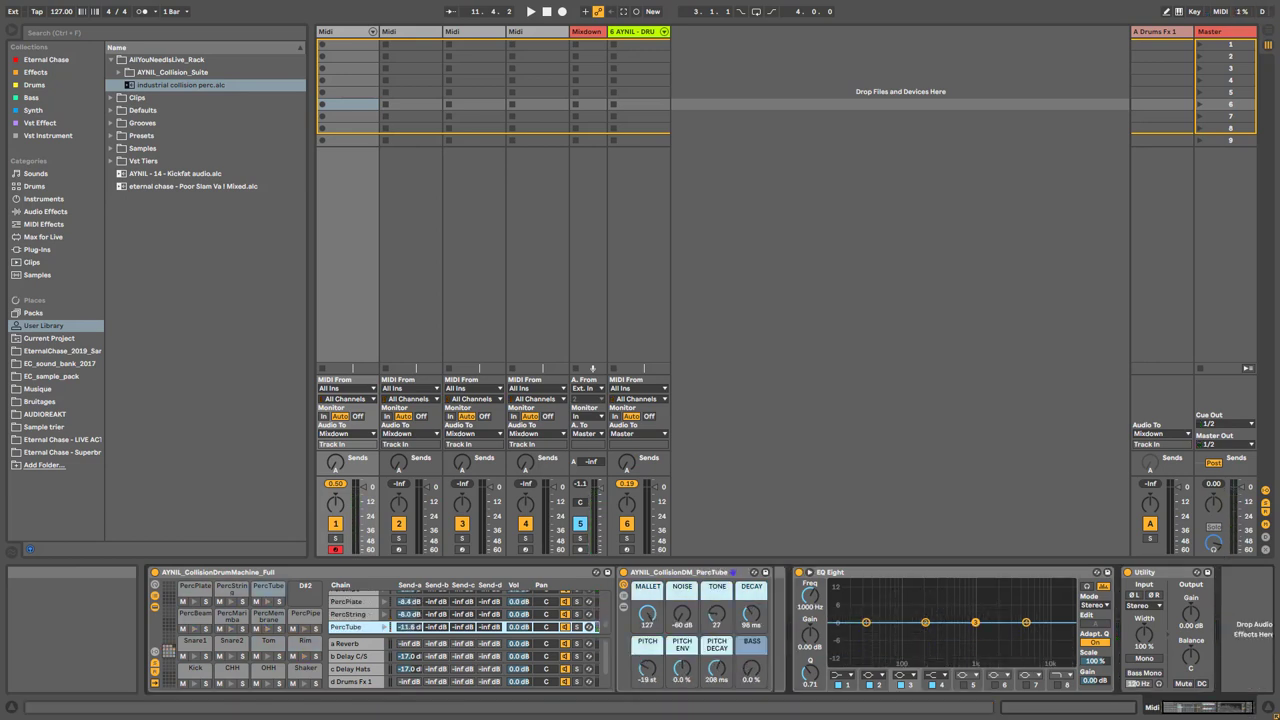
- Set the Resonator 1 type to Marimba in the second MIDI track's Collision instrument
{"action": "left_click", "coordinate": [409, 31]}
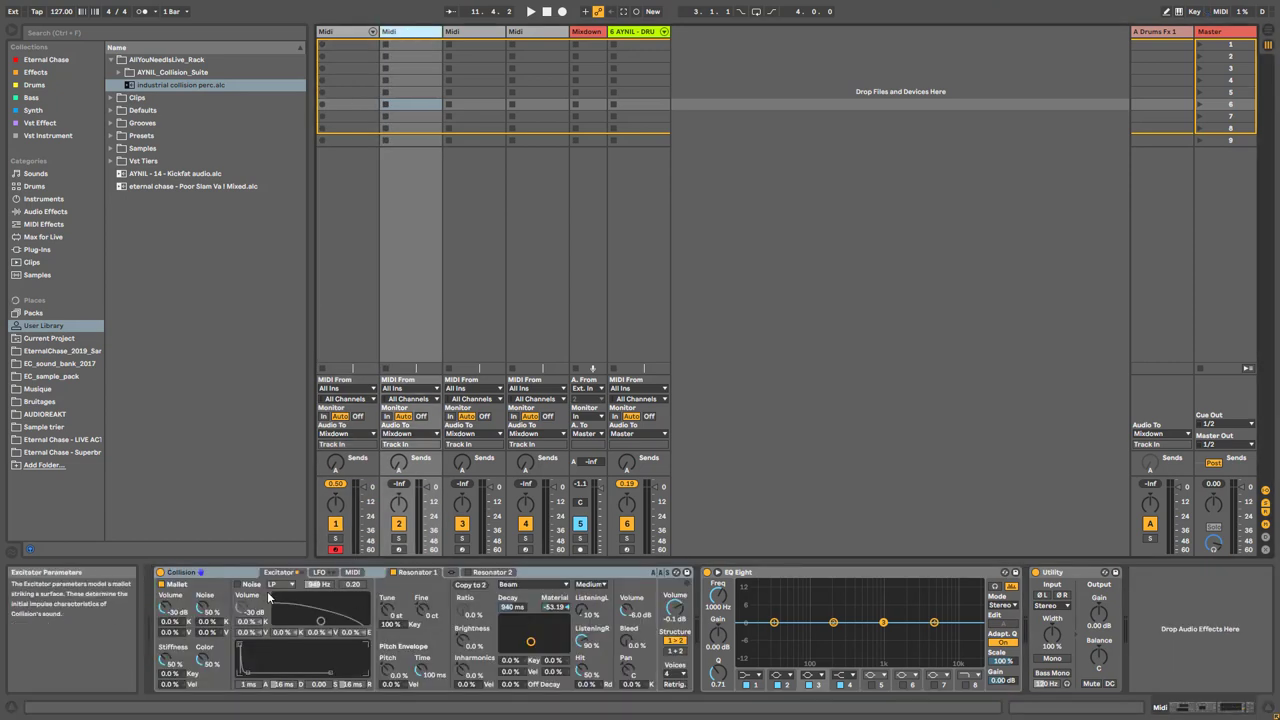
{"action": "left_click", "coordinate": [533, 584]}
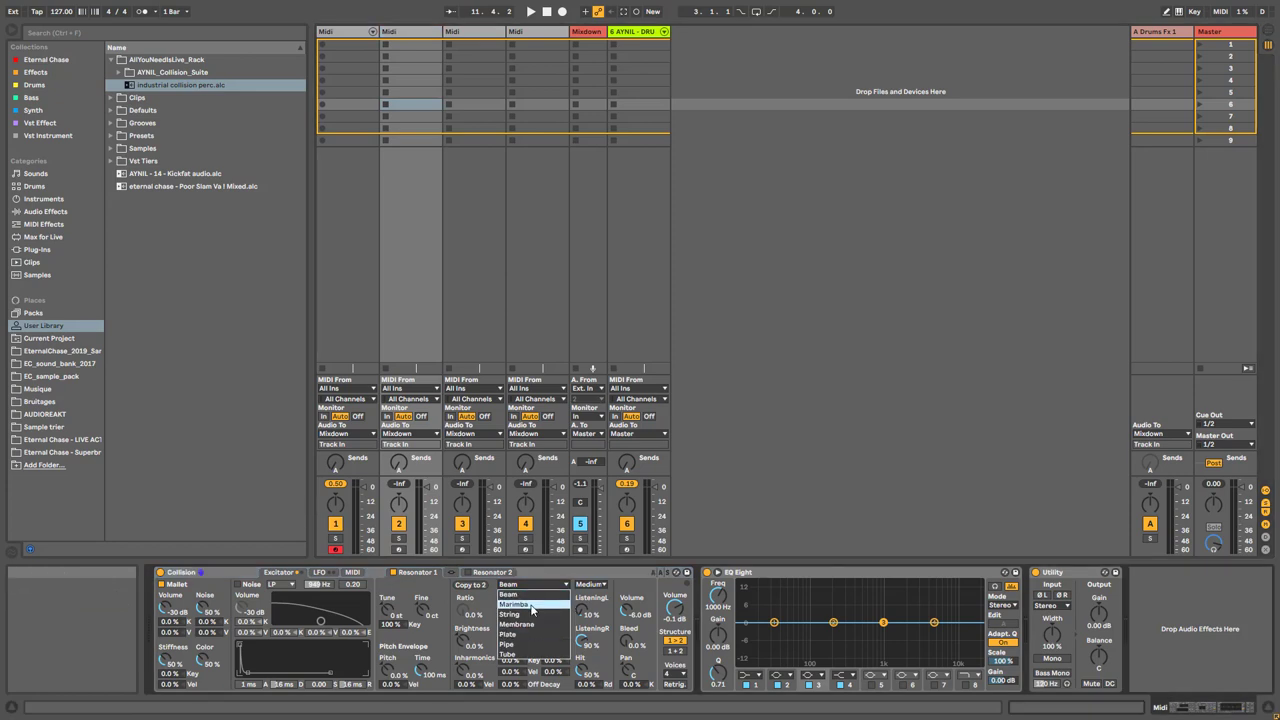
{"action": "left_click", "coordinate": [533, 606]}
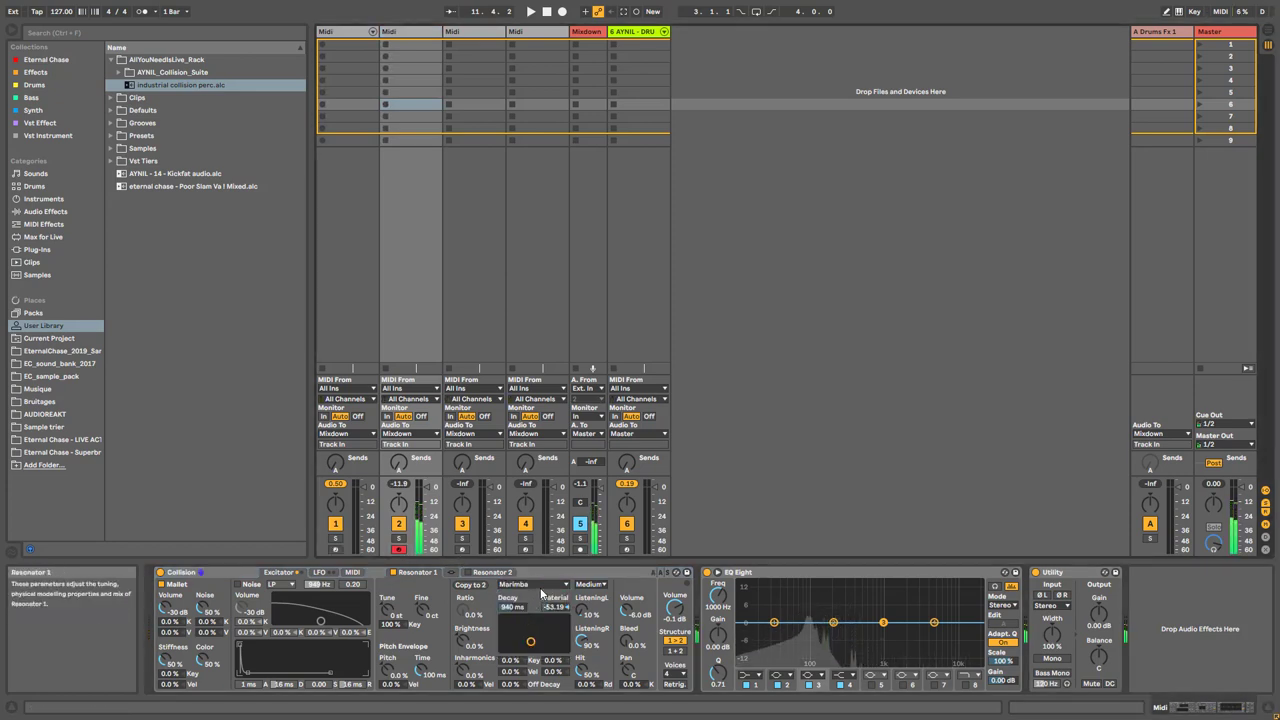
- Try the String and Membrane types for Resonator 1 of the Collision instrument
{"action": "left_click", "coordinate": [542, 585]}
{"action": "left_click", "coordinate": [543, 615]}
{"action": "left_click", "coordinate": [544, 585]}
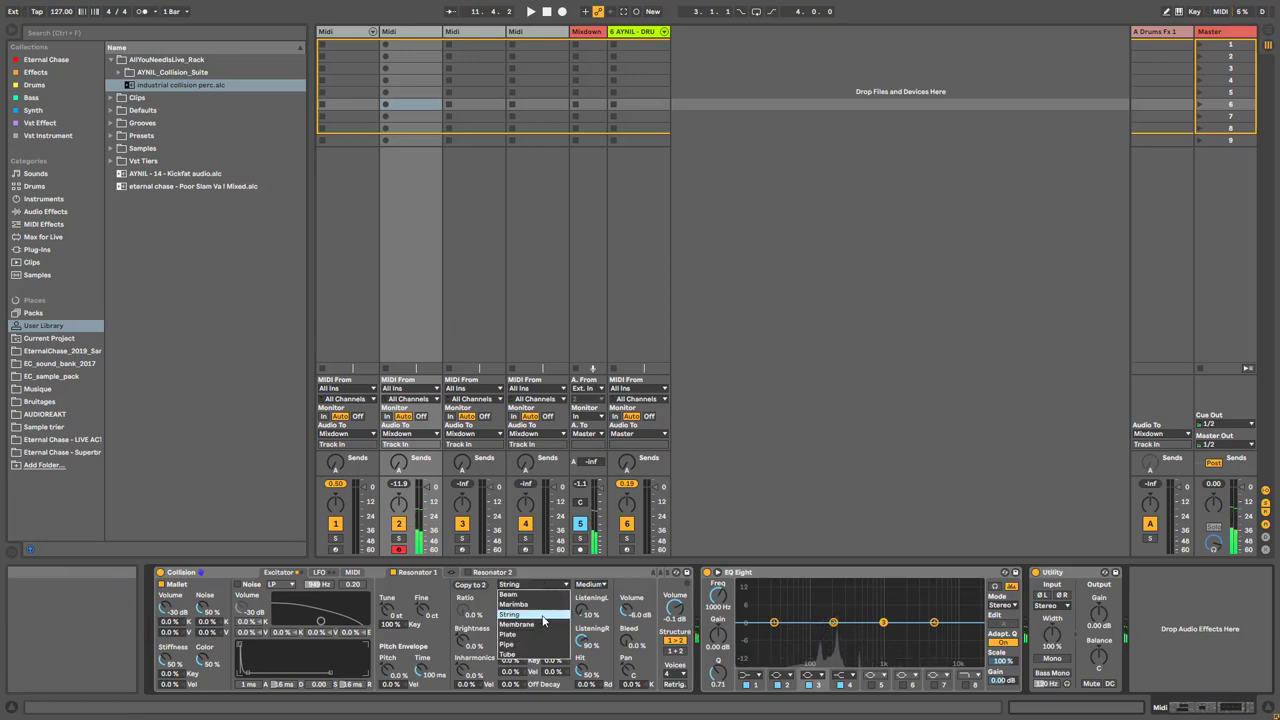
{"action": "left_click", "coordinate": [540, 624]}
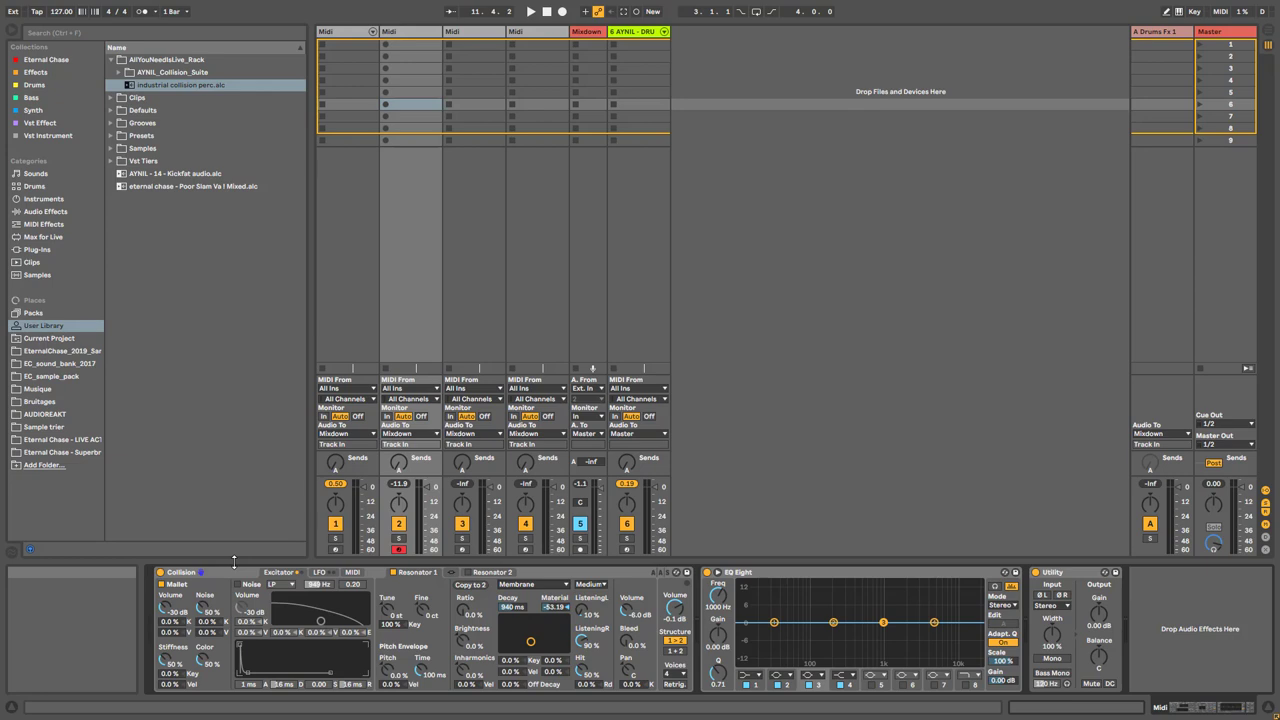
- Try lowering Resonator 1's Inharmonics and set the resonator type back to Marimba
{"action": "left_click", "coordinate": [226, 577]}
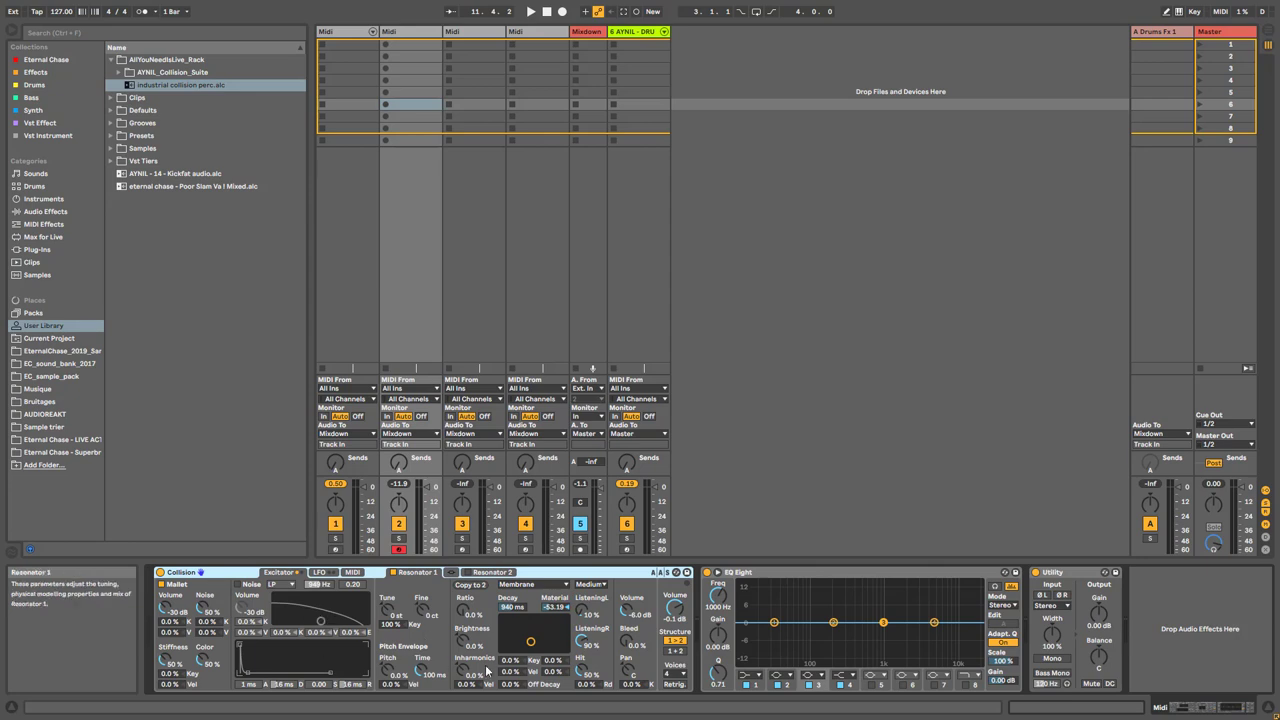
{"action": "left_click_drag", "start_coordinate": [464, 671], "coordinate": [464, 719]}
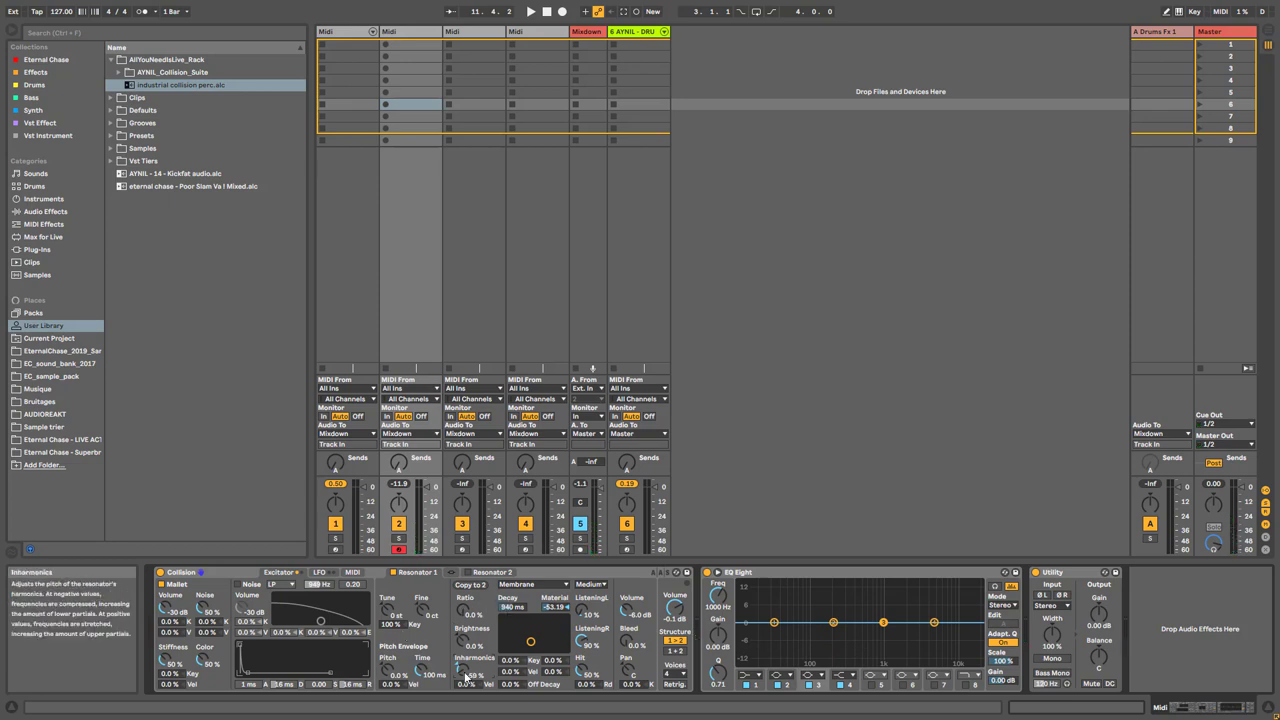
{"action": "left_click", "coordinate": [530, 584]}
{"action": "left_click", "coordinate": [529, 604]}
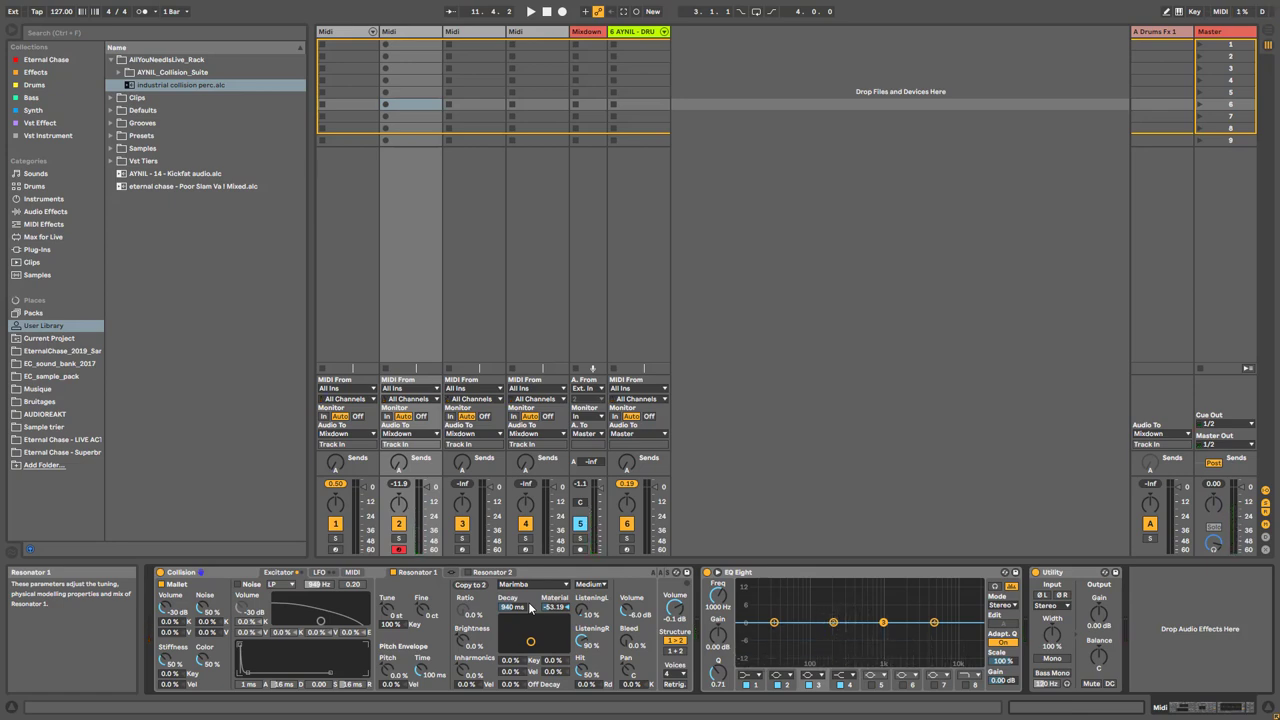
- Group the Collision instrument on the second track into an Instrument Rack
{"action": "right_click", "coordinate": [203, 574]}
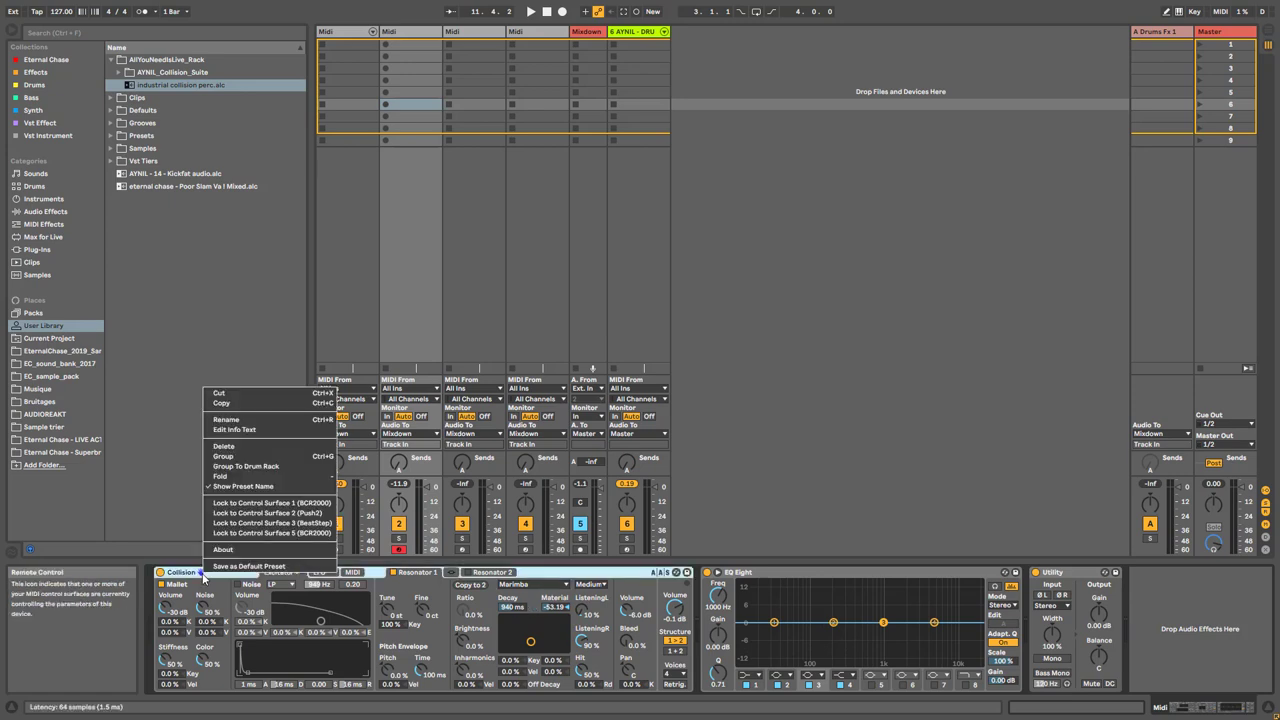
{"action": "left_click", "coordinate": [223, 456]}
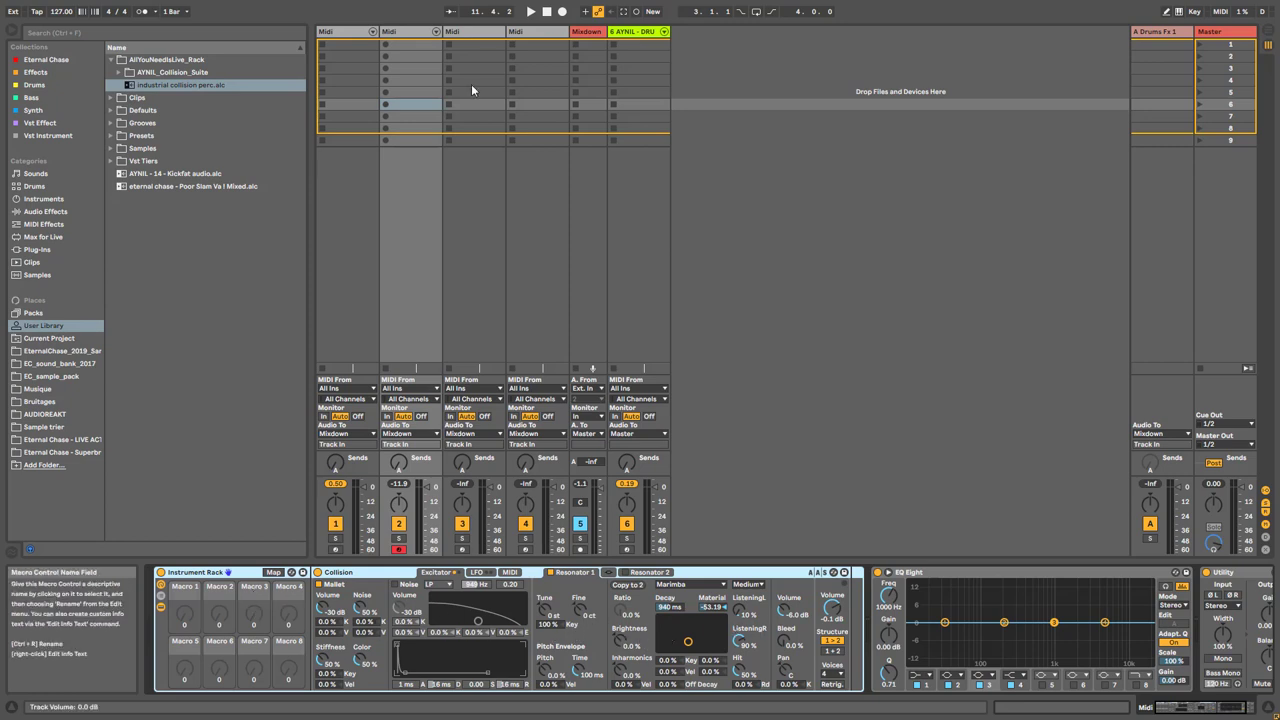
- Examine the macro controls of the Kick, Snare2, PercPlate, PercBeam, PercMarimba and PercMembrane pads in the first track's drum rack
{"action": "key", "text": "Left"}
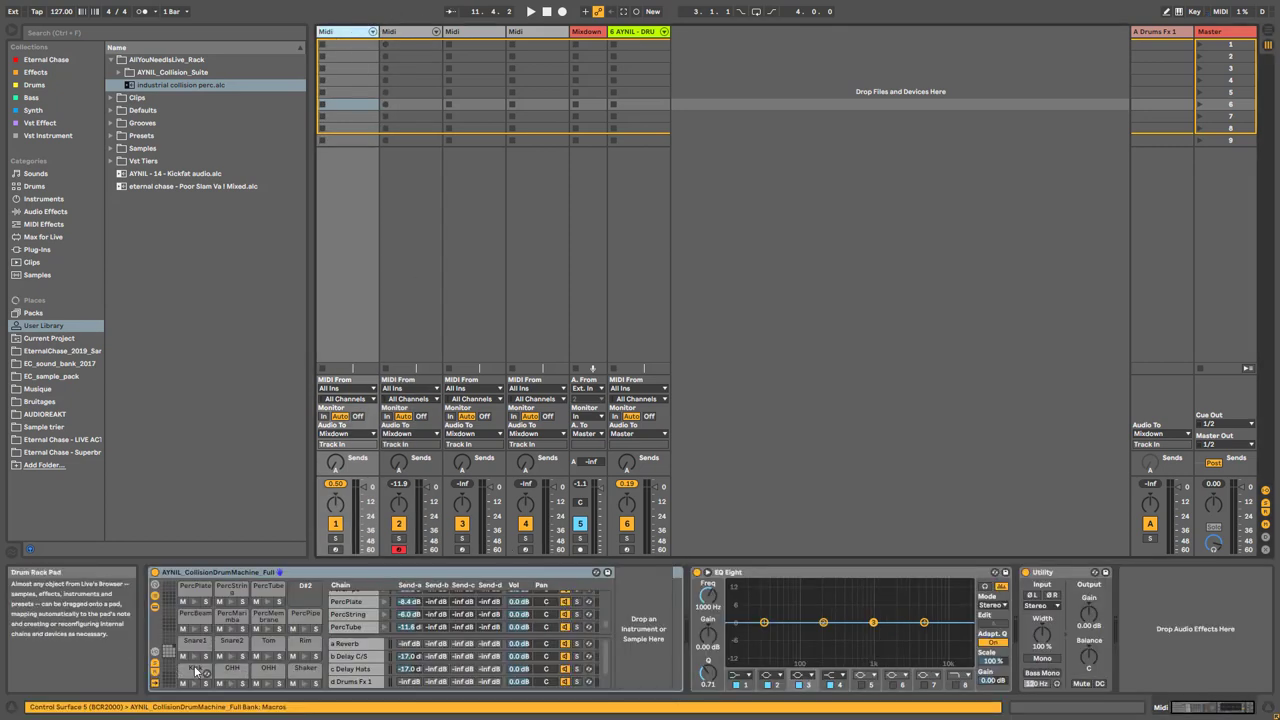
{"action": "left_click", "coordinate": [195, 668]}
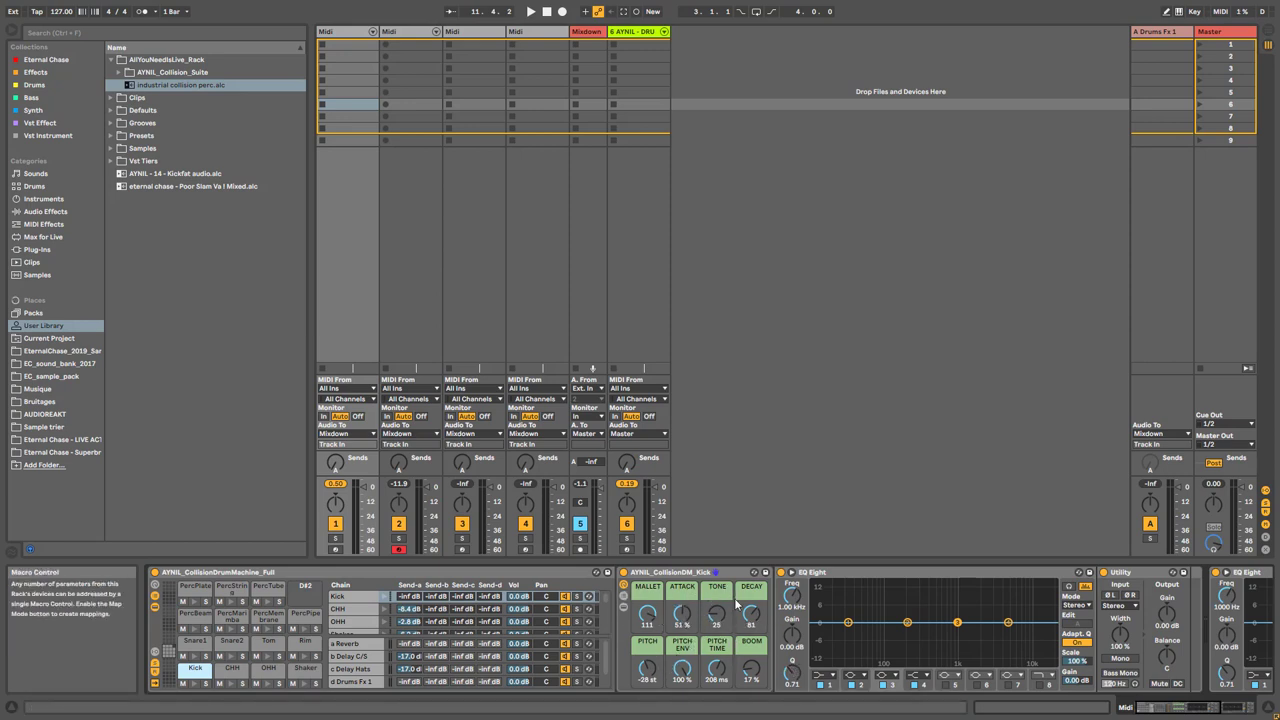
{"action": "left_click", "coordinate": [243, 647]}
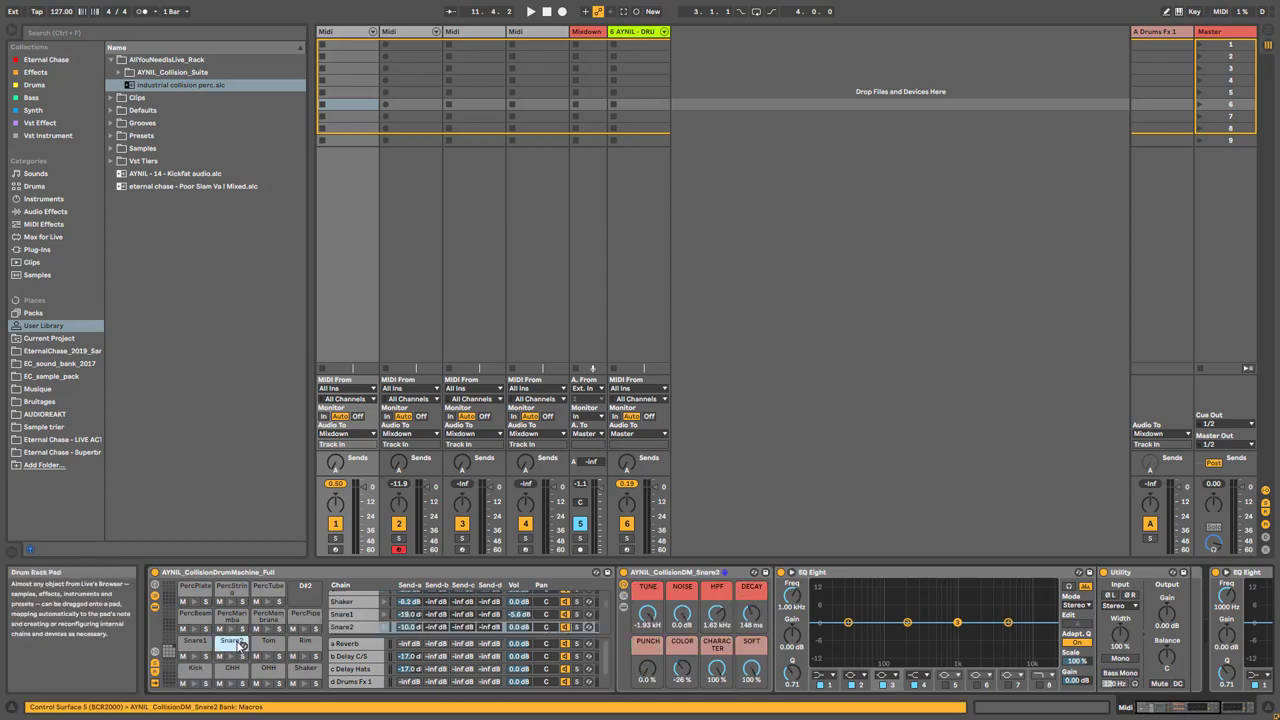
{"action": "left_click", "coordinate": [199, 599]}
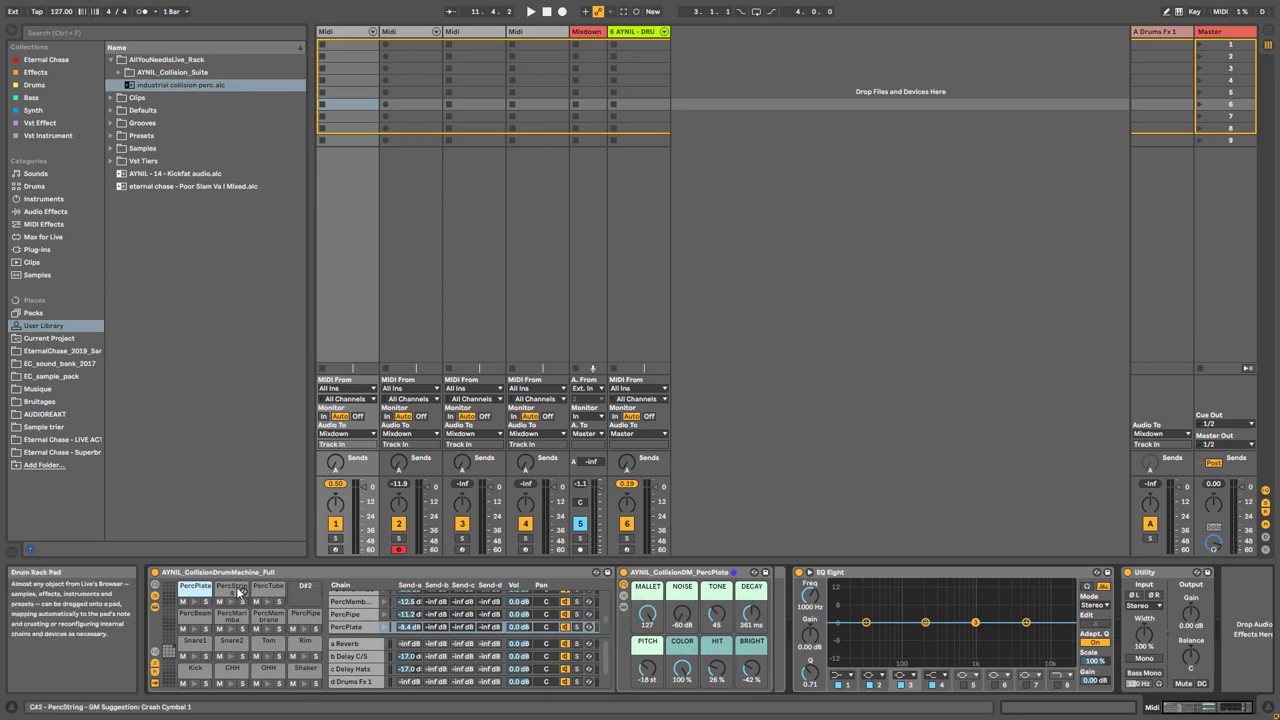
{"action": "left_click", "coordinate": [196, 614]}
{"action": "left_click", "coordinate": [233, 615]}
{"action": "left_click", "coordinate": [266, 616]}
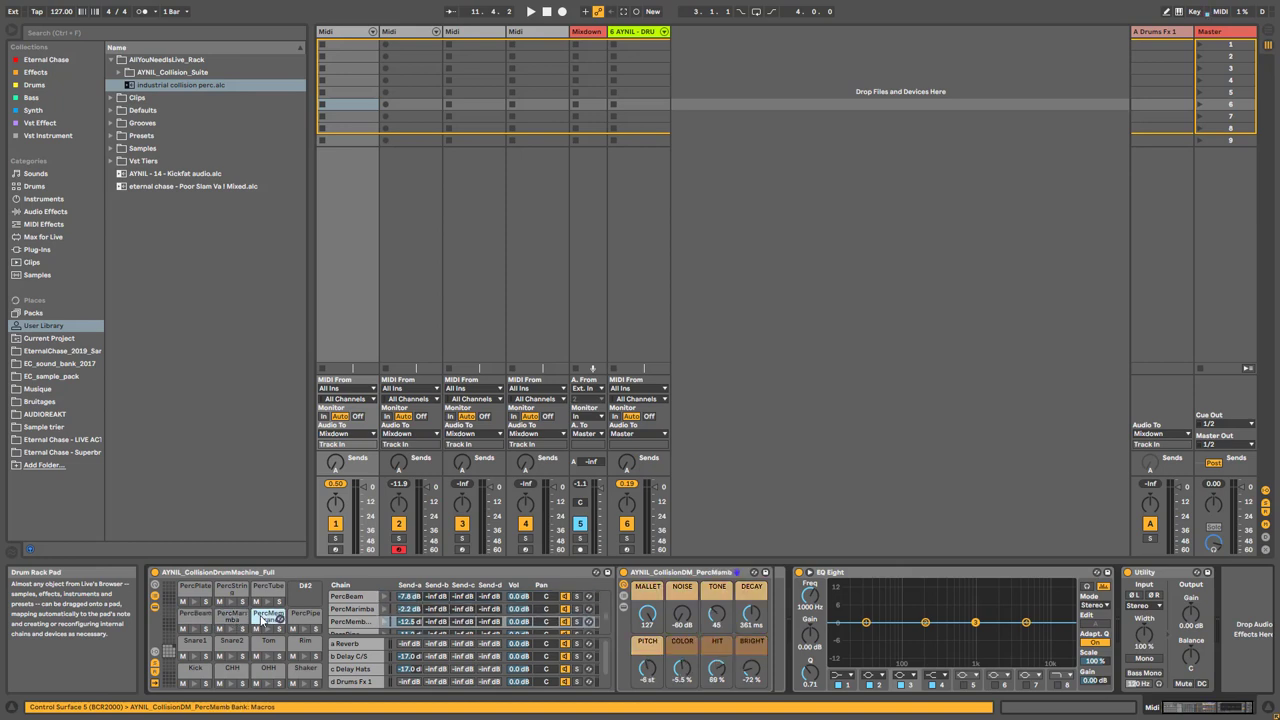
- Map the Resonator 1 type to Macro 1 of the second track's Instrument Rack and turn that macro to 19
{"action": "left_click", "coordinate": [417, 78]}
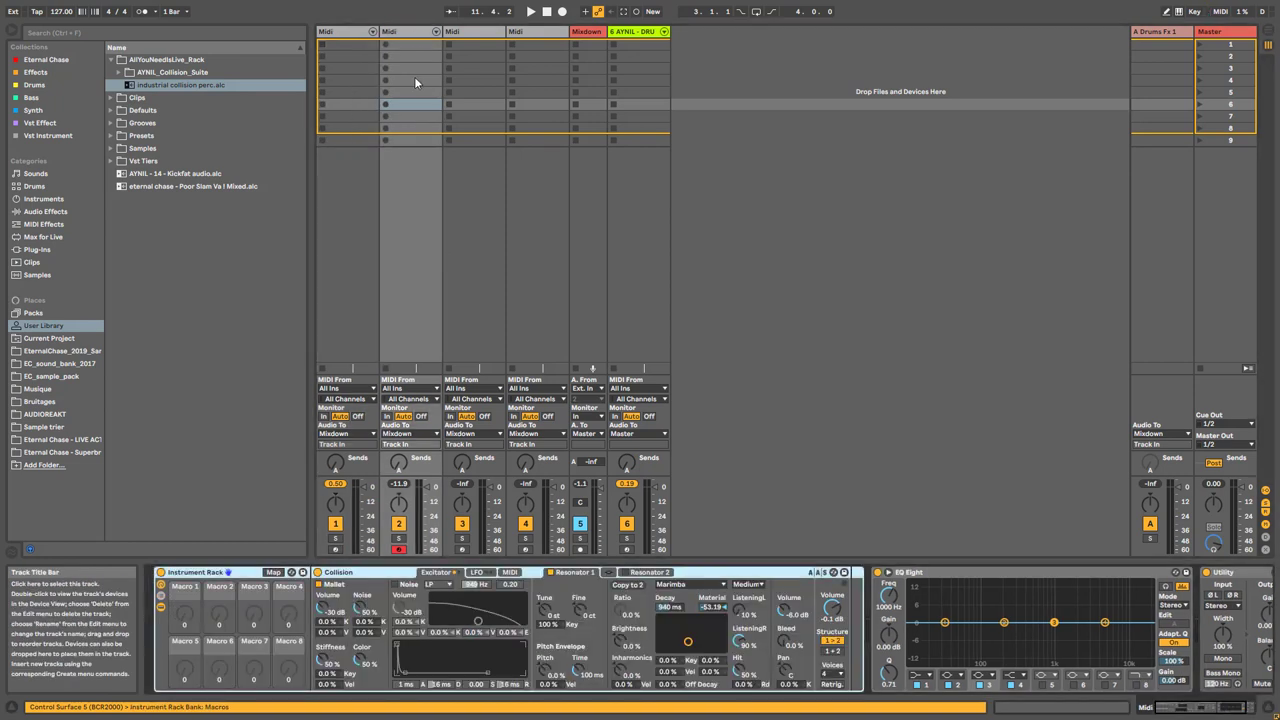
{"action": "left_click", "coordinate": [683, 588]}
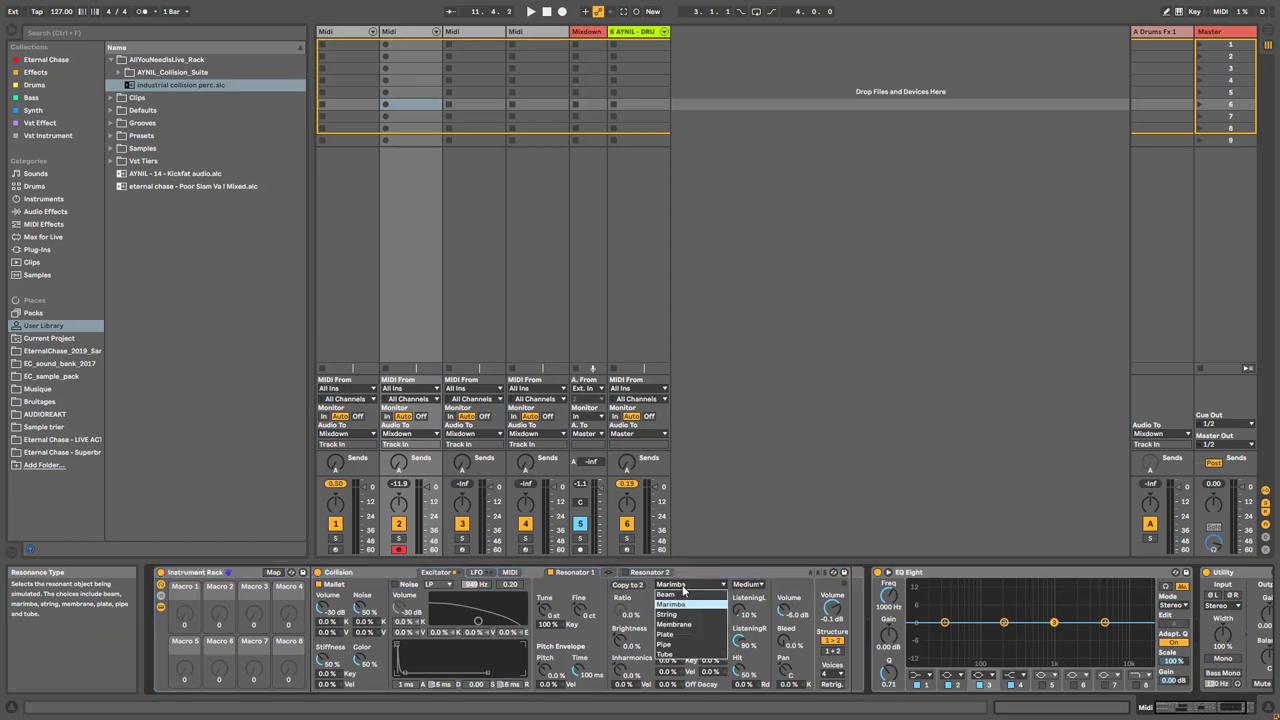
{"action": "right_click", "coordinate": [683, 590]}
{"action": "left_click", "coordinate": [730, 508]}
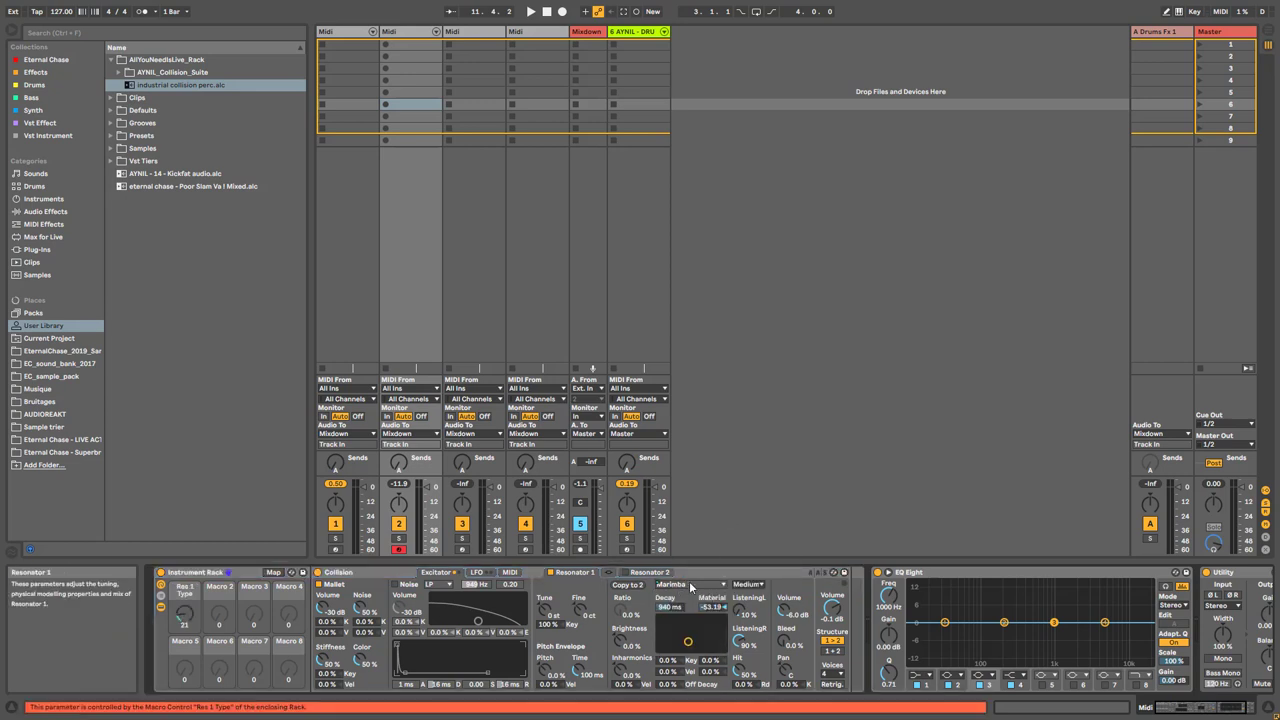
{"action": "mouse_move", "coordinate": [184, 616]}
{"action": "left_mouse_down"}
{"action": "mouse_move", "coordinate": [184, 570]}
{"action": "mouse_move", "coordinate": [184, 640]}
{"action": "left_mouse_up"}
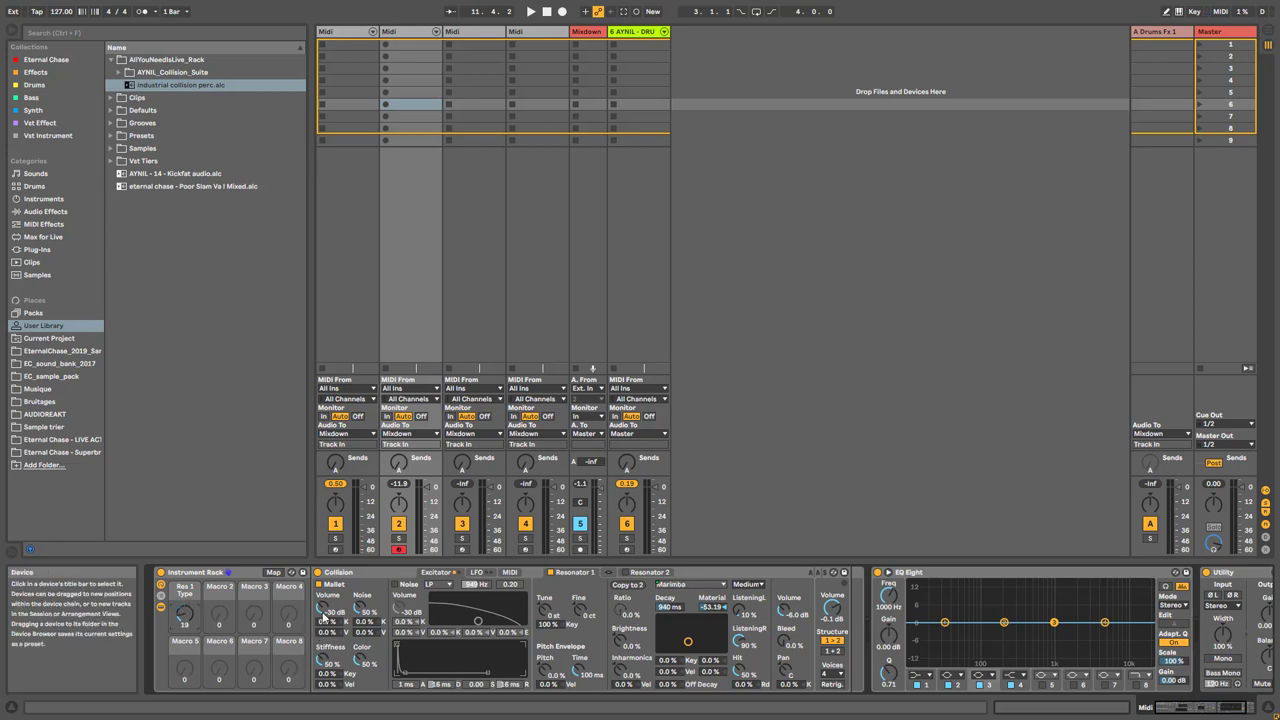
- Map the mallet noise amount to Macro 2 and the mallet stiffness to Macro 3, and raise the Res 1 Type macro to 99
{"action": "right_click", "coordinate": [362, 607]}
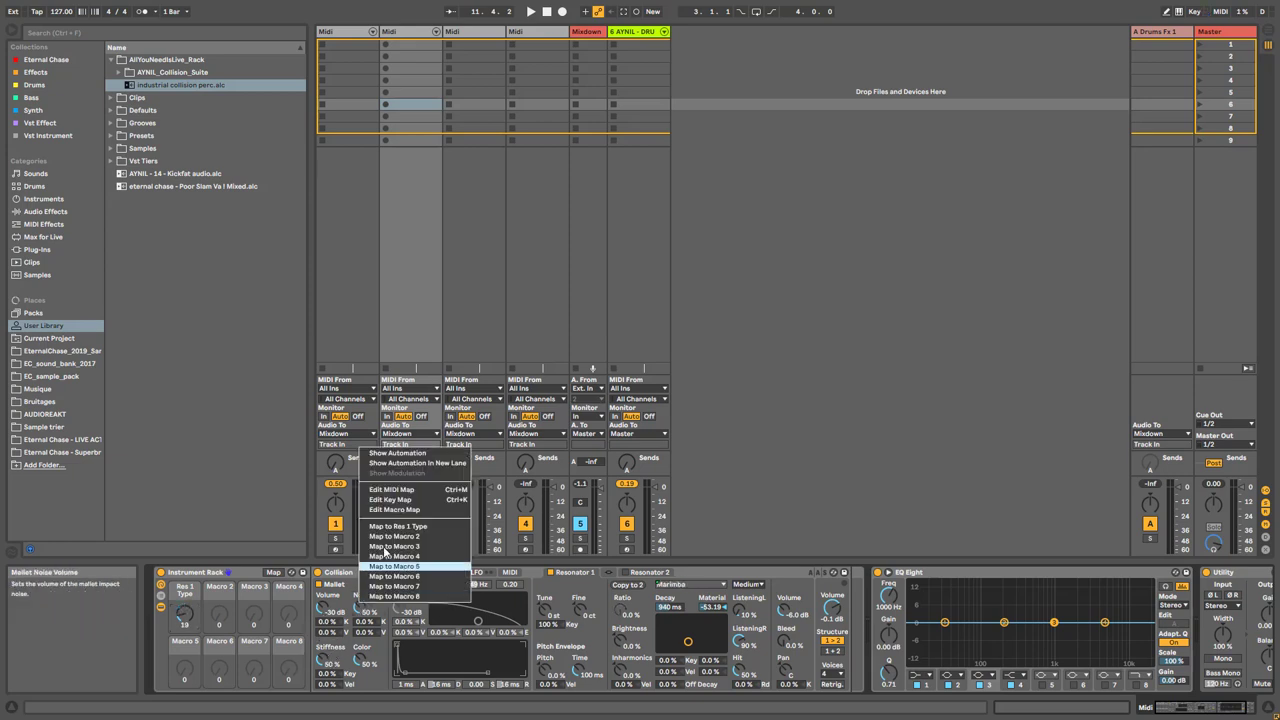
{"action": "left_click", "coordinate": [388, 543]}
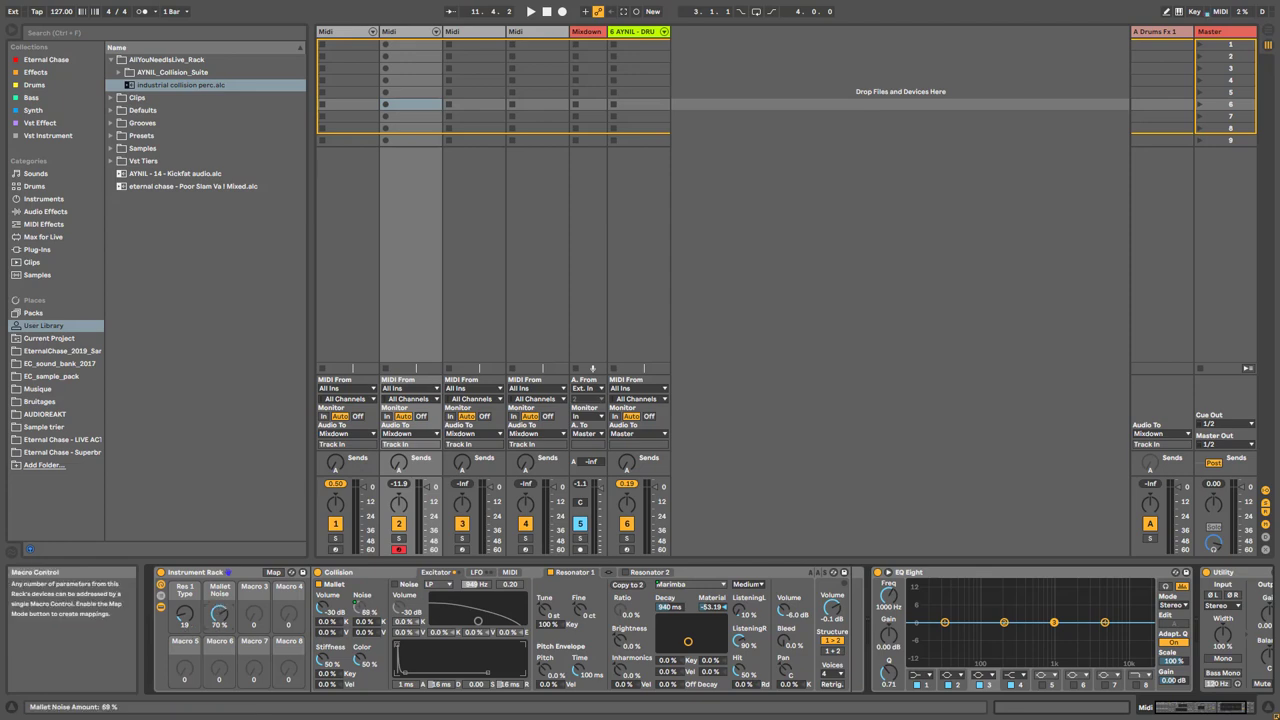
{"action": "right_click", "coordinate": [322, 668]}
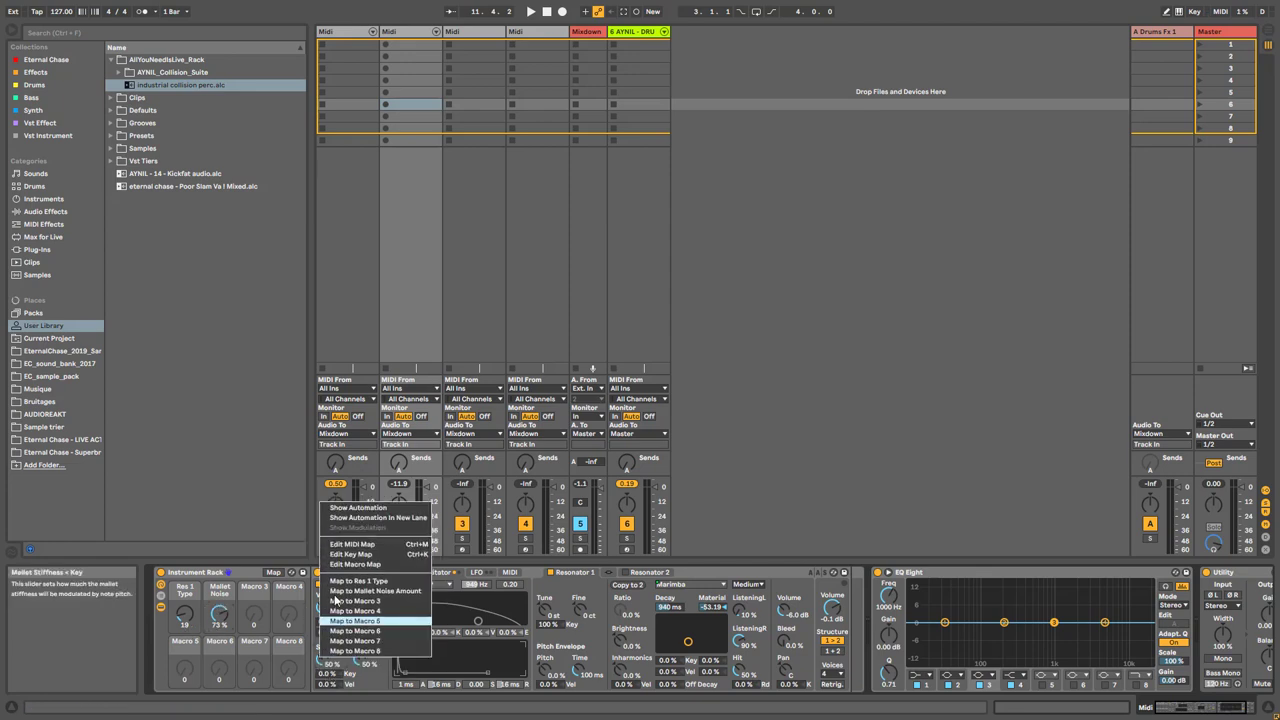
{"action": "left_click", "coordinate": [355, 601]}
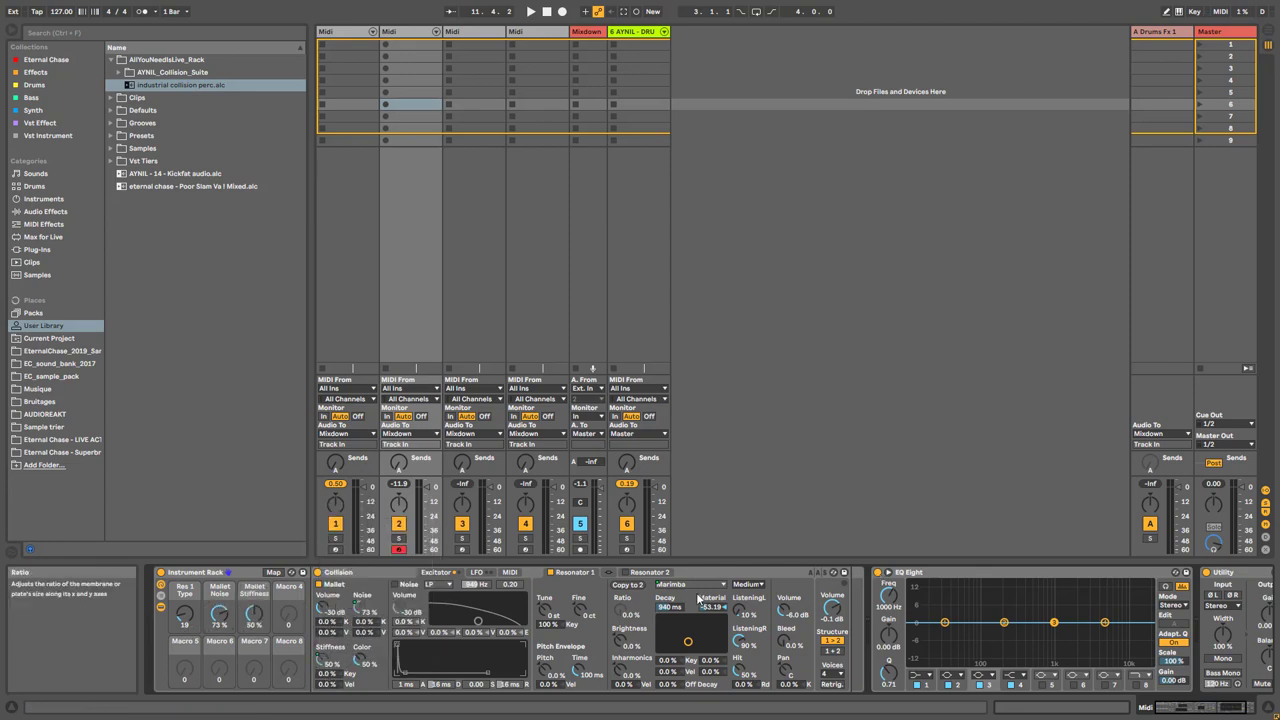
{"action": "left_click_drag", "start_coordinate": [184, 615], "coordinate": [184, 575]}
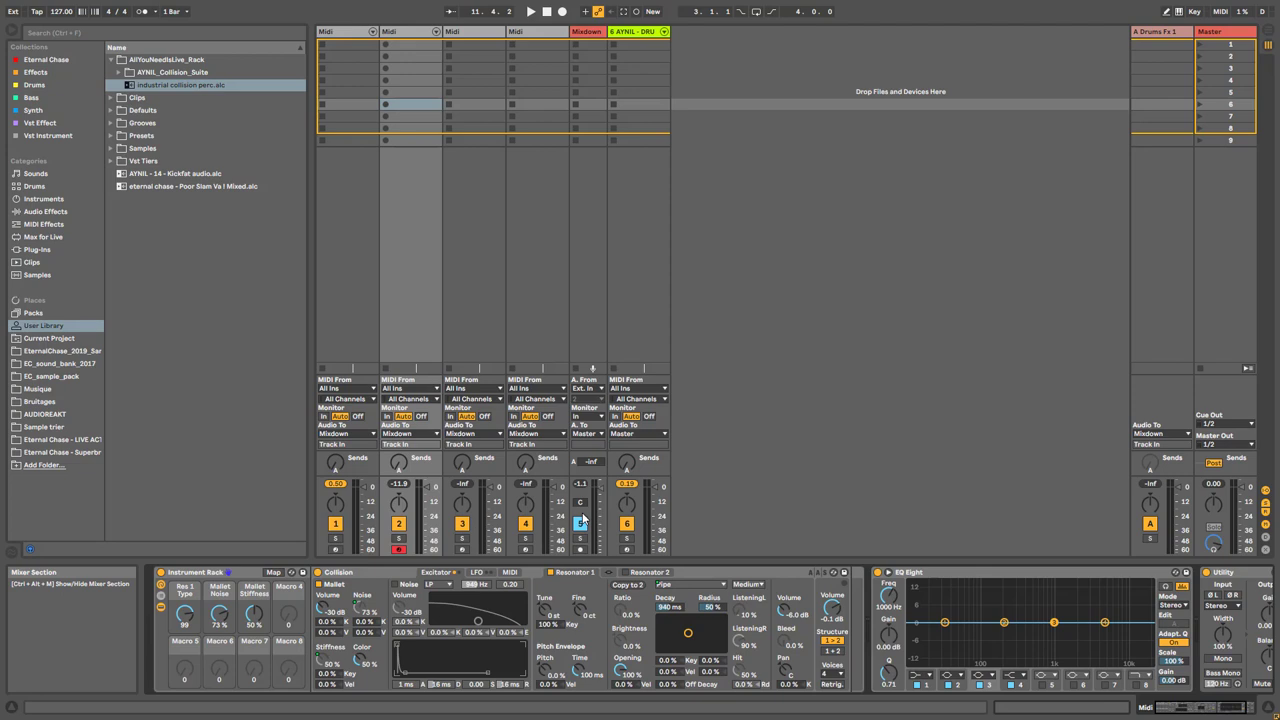
- Select the AYNIL drum machine track, track 6, and arm it for playing its pads
{"action": "left_click", "coordinate": [634, 38]}
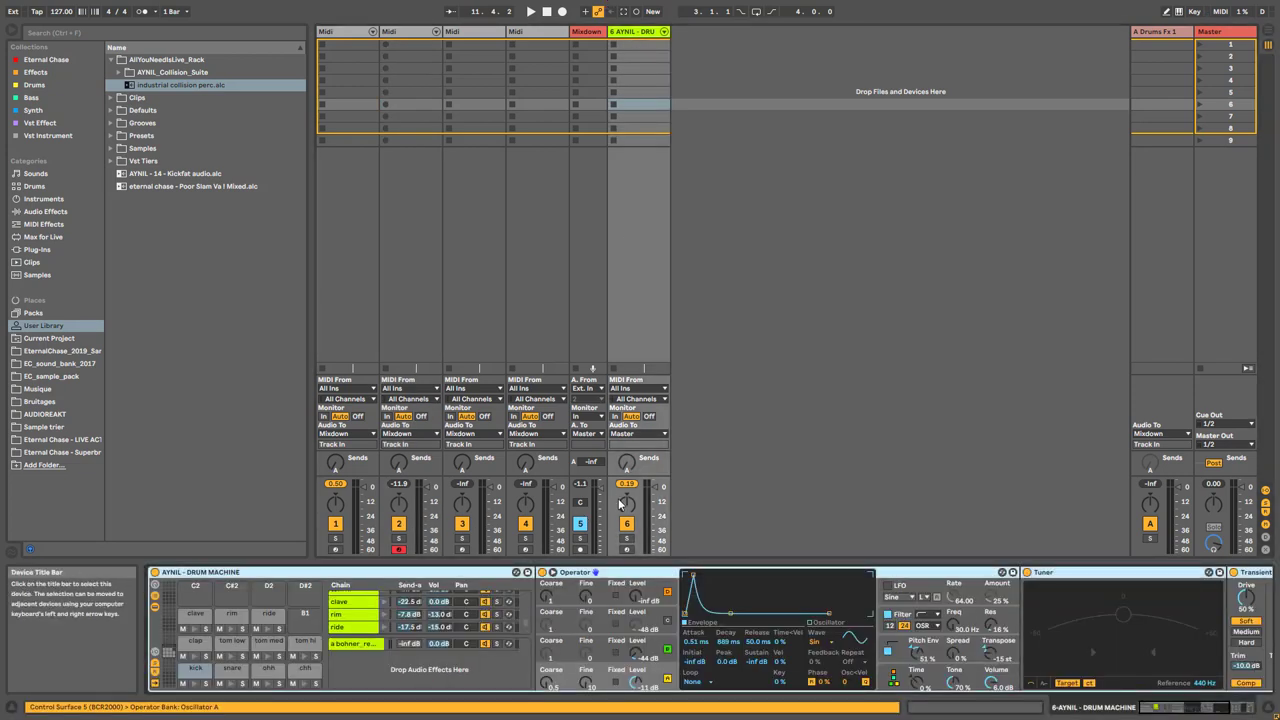
{"action": "left_click", "coordinate": [626, 550]}
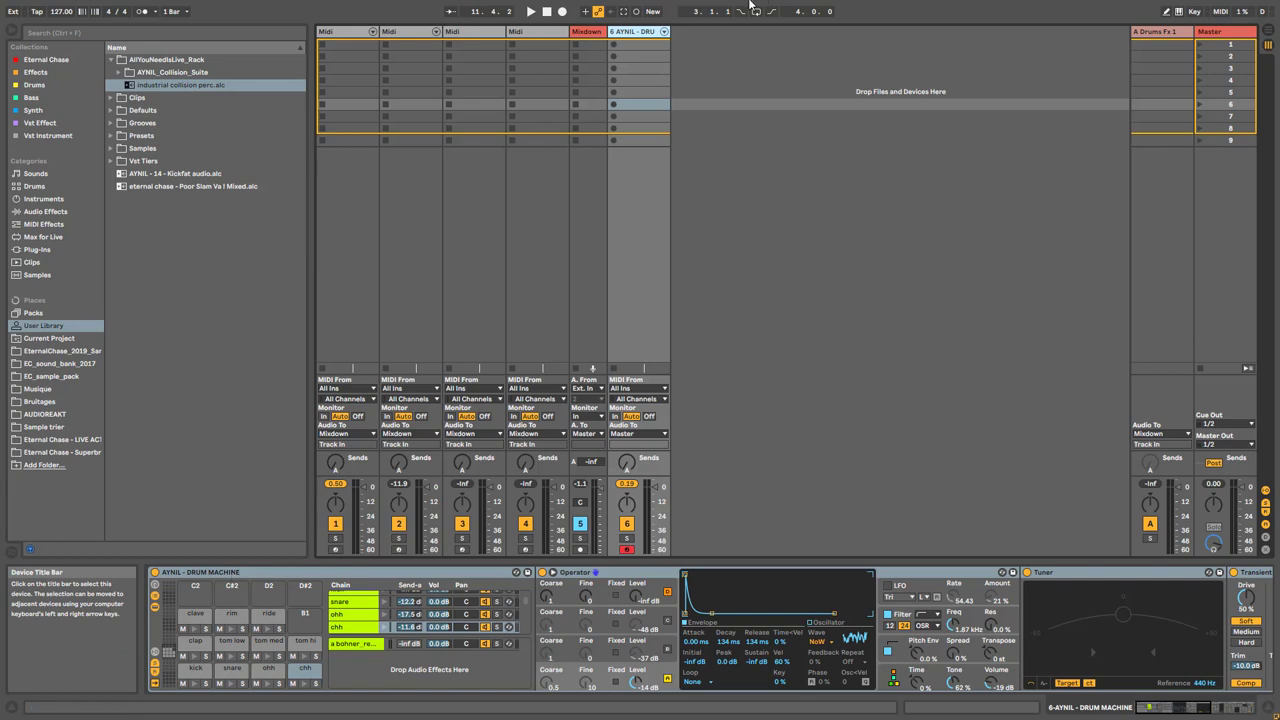
- Return to the second track's devices and select the Collision instrument inside its rack
{"action": "left_click", "coordinate": [526, 35]}
{"action": "left_click", "coordinate": [493, 35]}
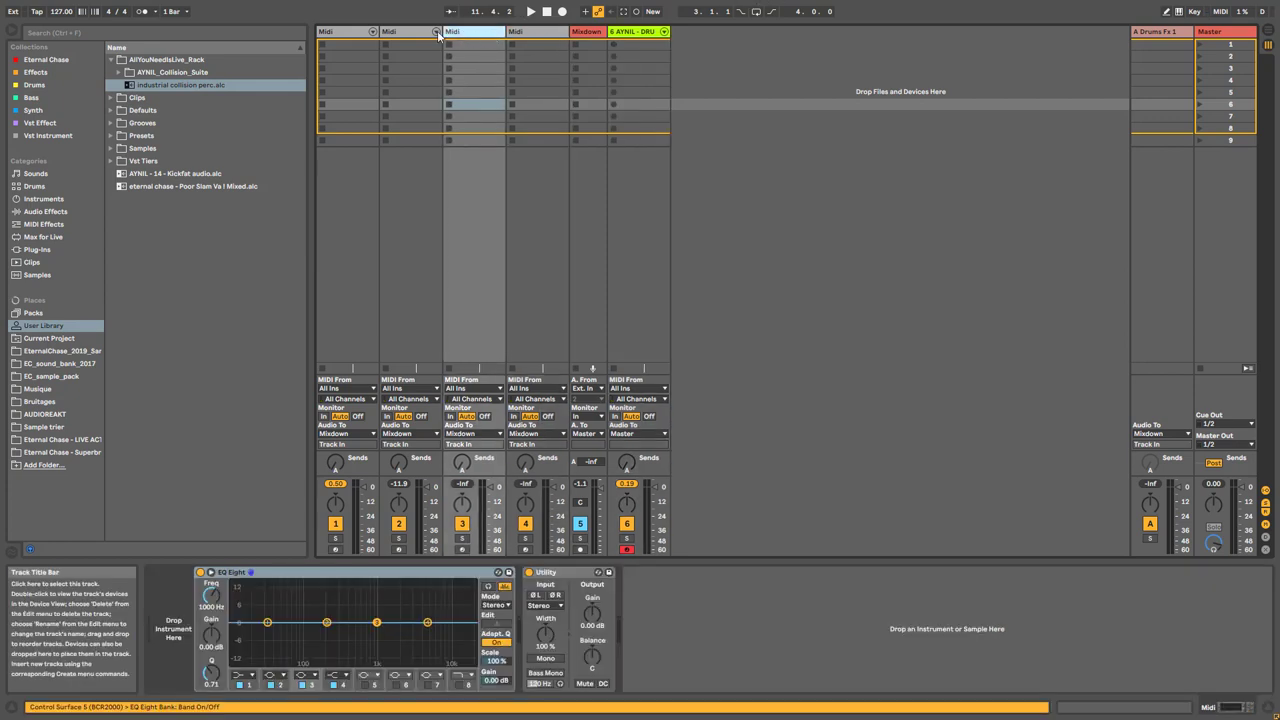
{"action": "left_click", "coordinate": [425, 34]}
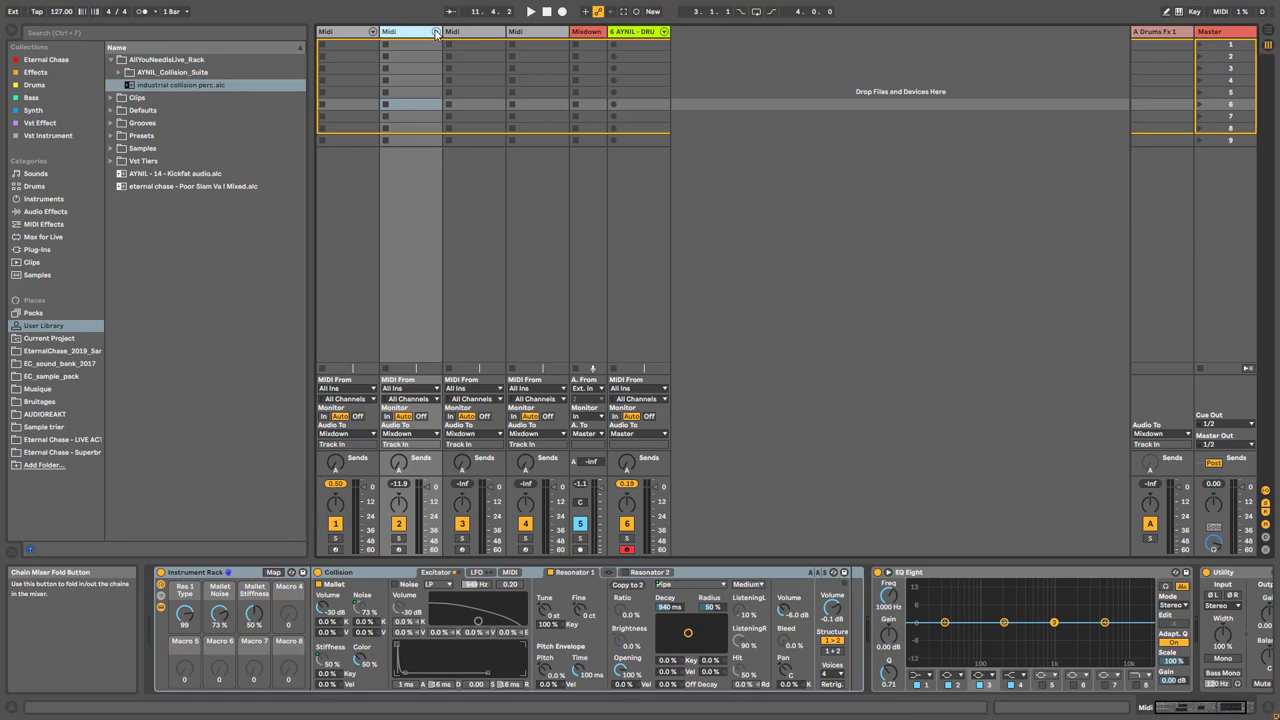
{"action": "left_click", "coordinate": [349, 573]}
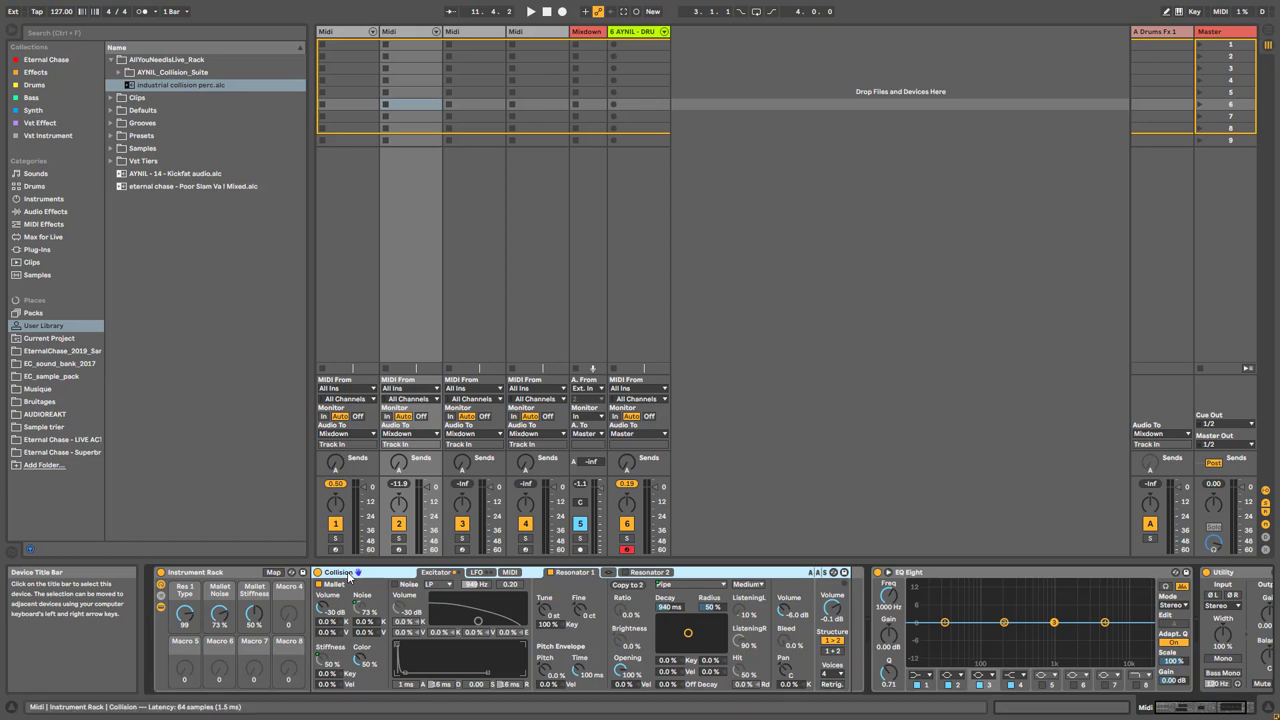
- Load AYNIL_CollisionDrumMachine_Perc.adg from the AYNIL_Collision_Suite folder onto the third MIDI track
{"action": "left_click", "coordinate": [116, 76]}
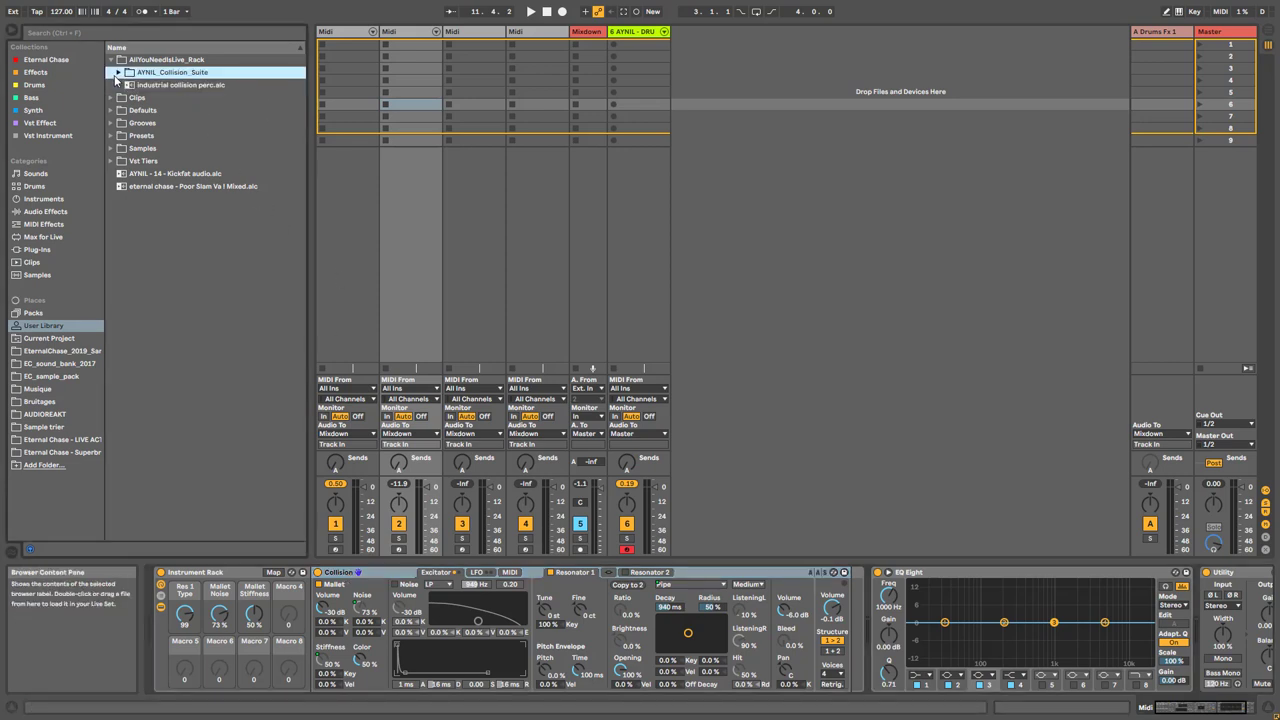
{"action": "left_click", "coordinate": [118, 73]}
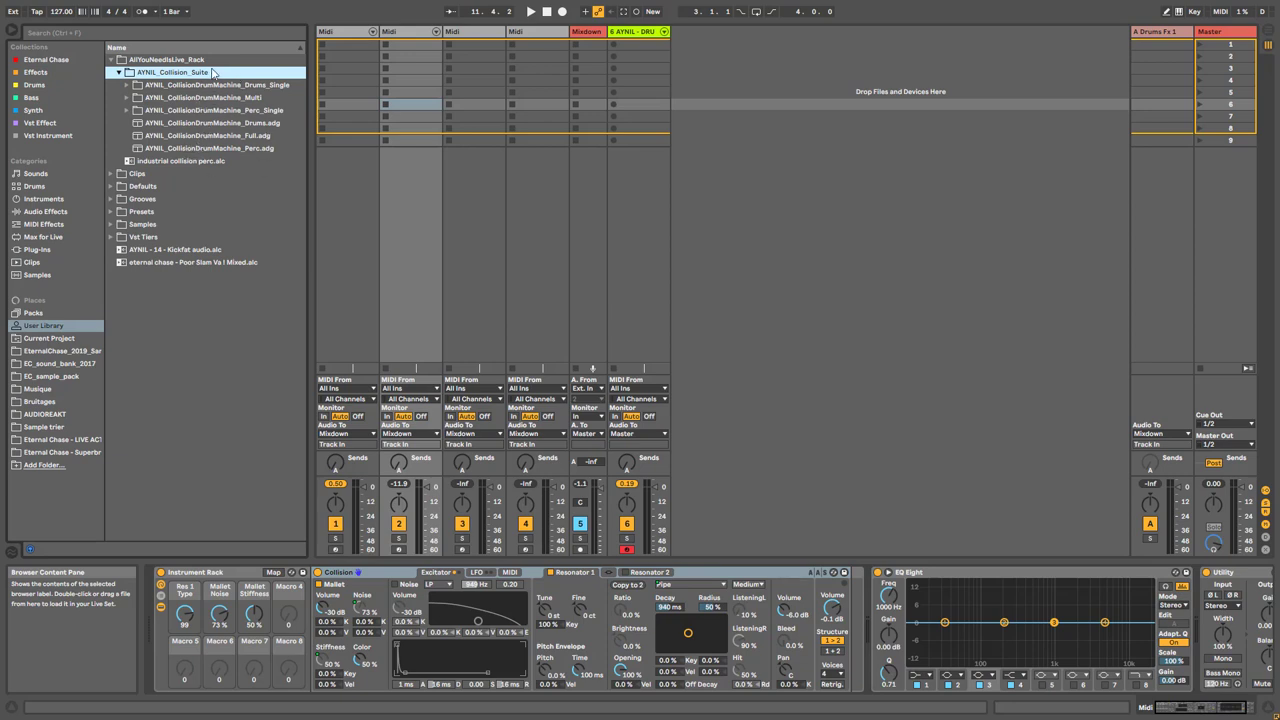
{"action": "left_click", "coordinate": [194, 149]}
{"action": "left_click", "coordinate": [466, 37]}
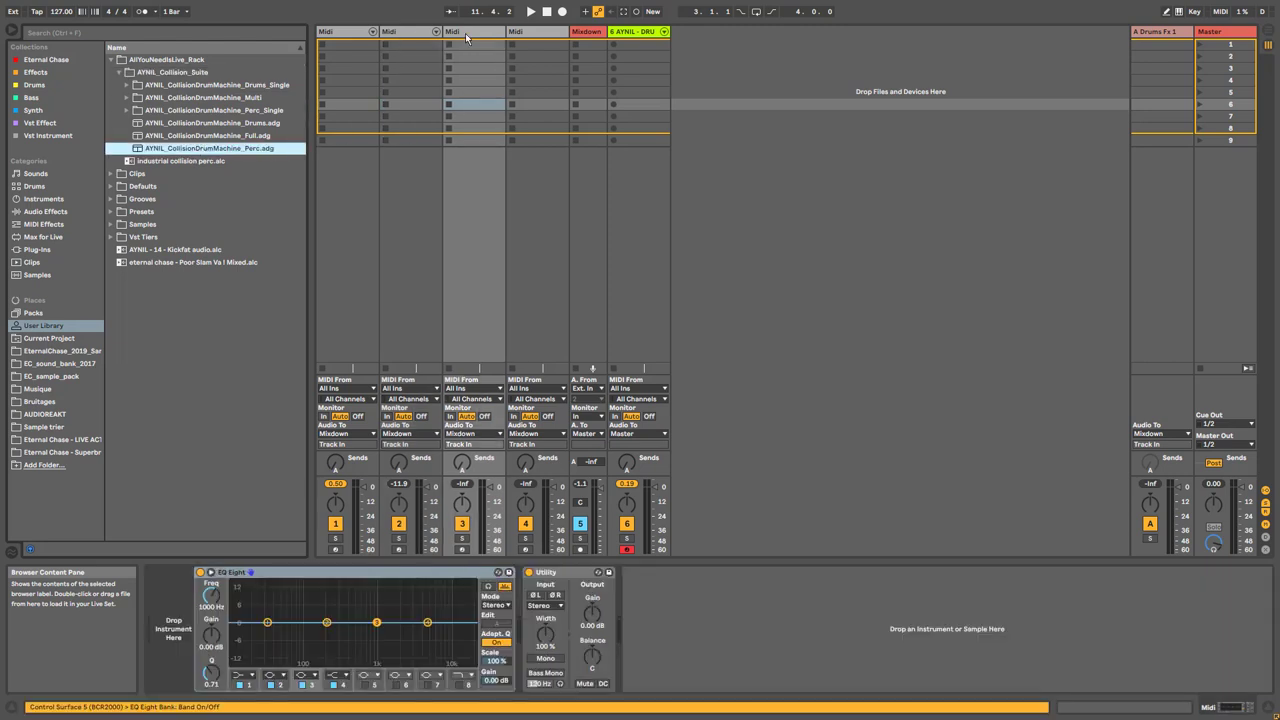
{"action": "left_click", "coordinate": [464, 33]}
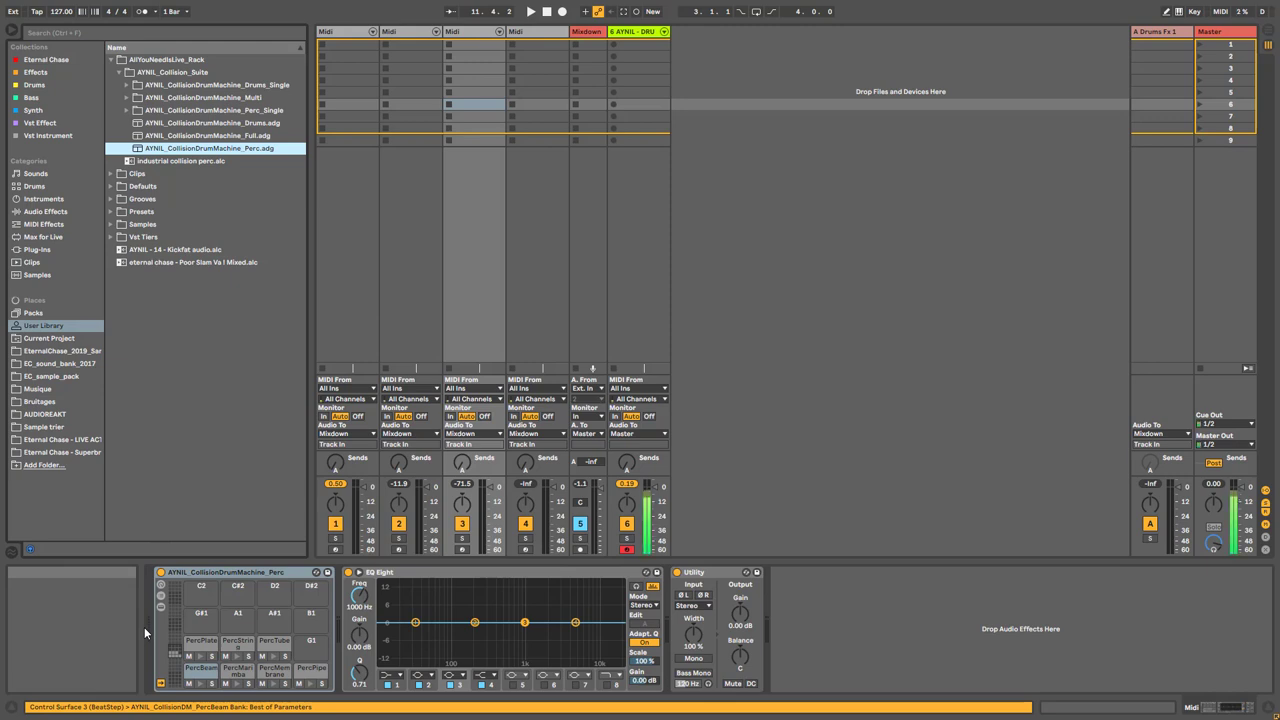
- Arm the third track and show the device chain of its percussion drum rack
{"action": "left_click", "coordinate": [462, 550]}
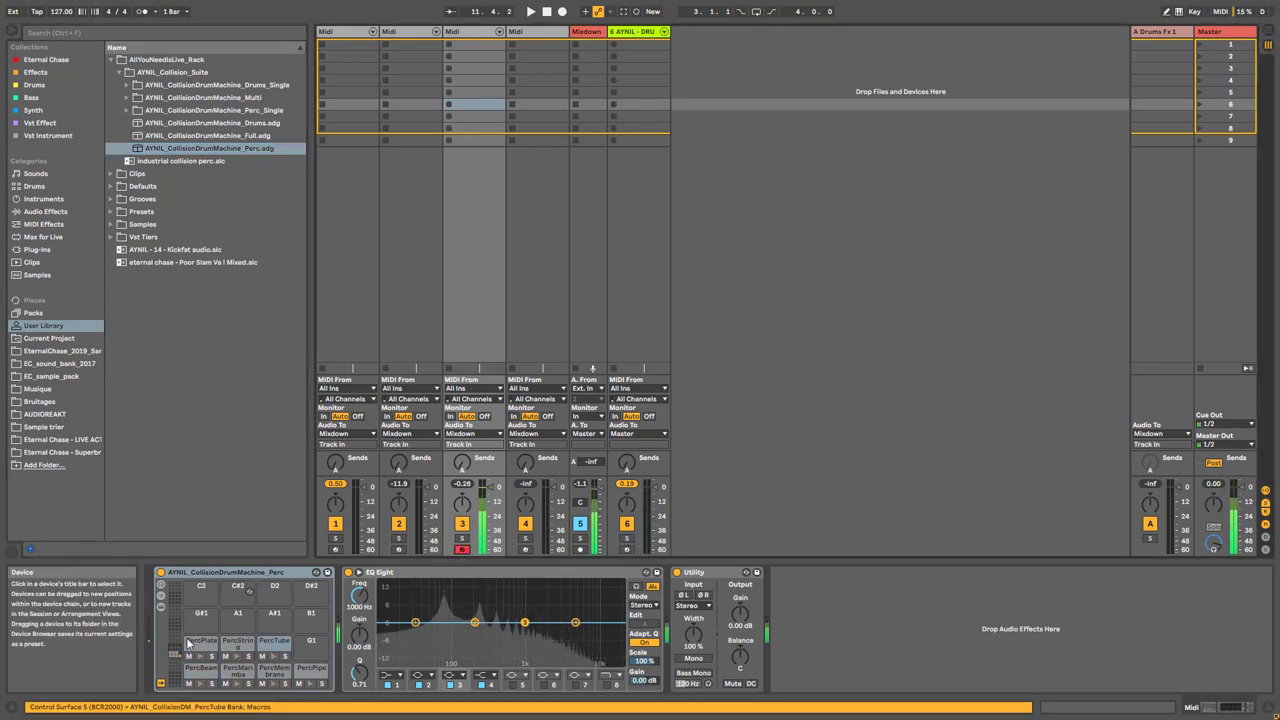
{"action": "left_click", "coordinate": [161, 608]}
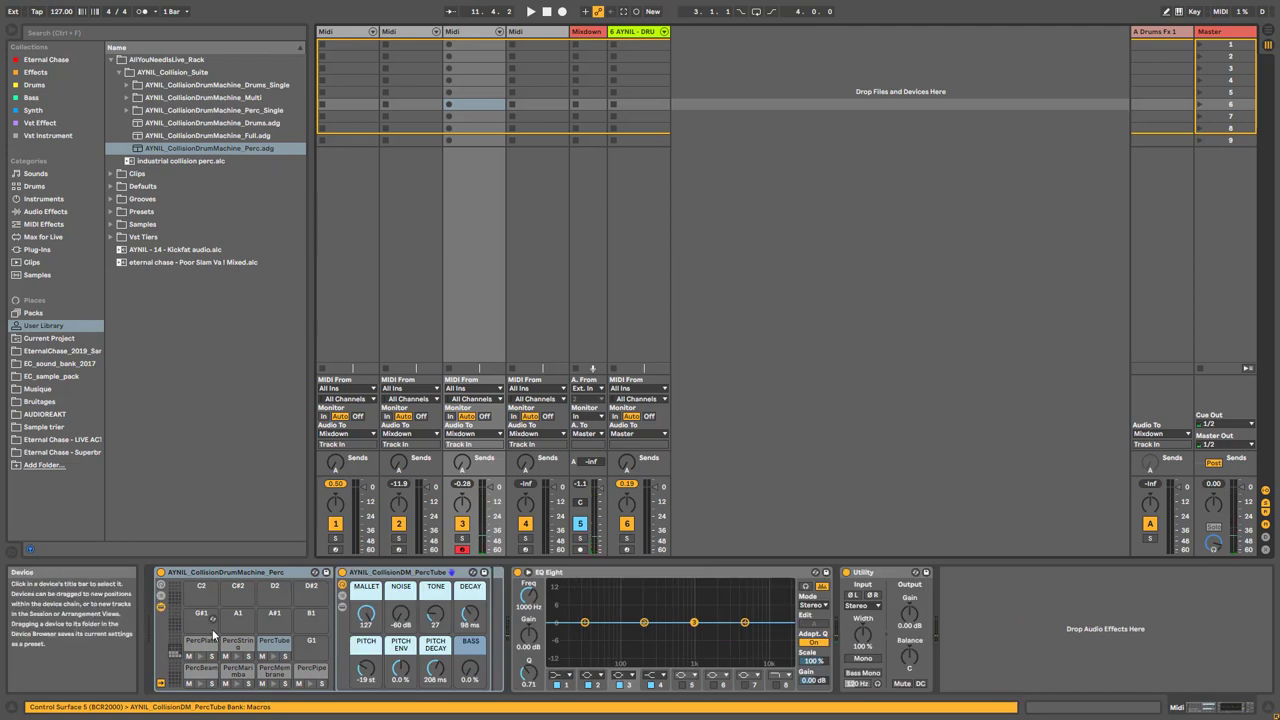
- Show the percussion drum rack's chain list with its sends and set PercBeam's Send-a to -3.7 dB
{"action": "left_click", "coordinate": [201, 667]}
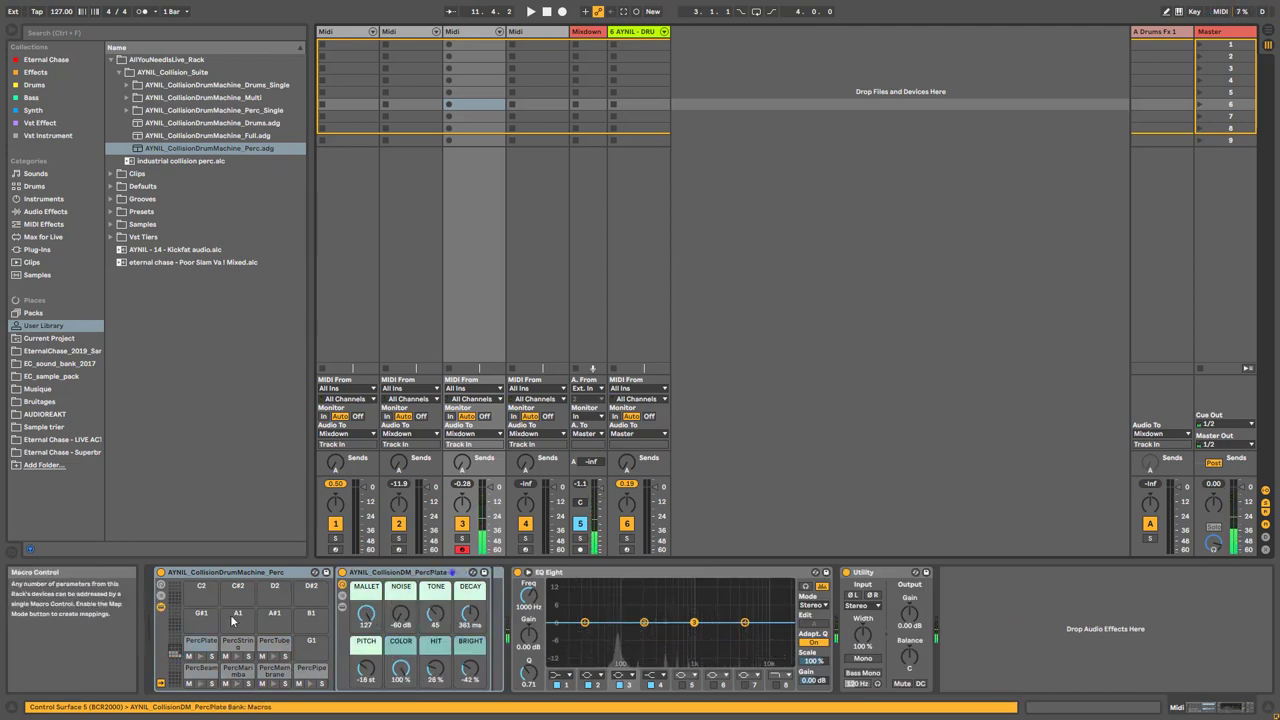
{"action": "left_click", "coordinate": [161, 606]}
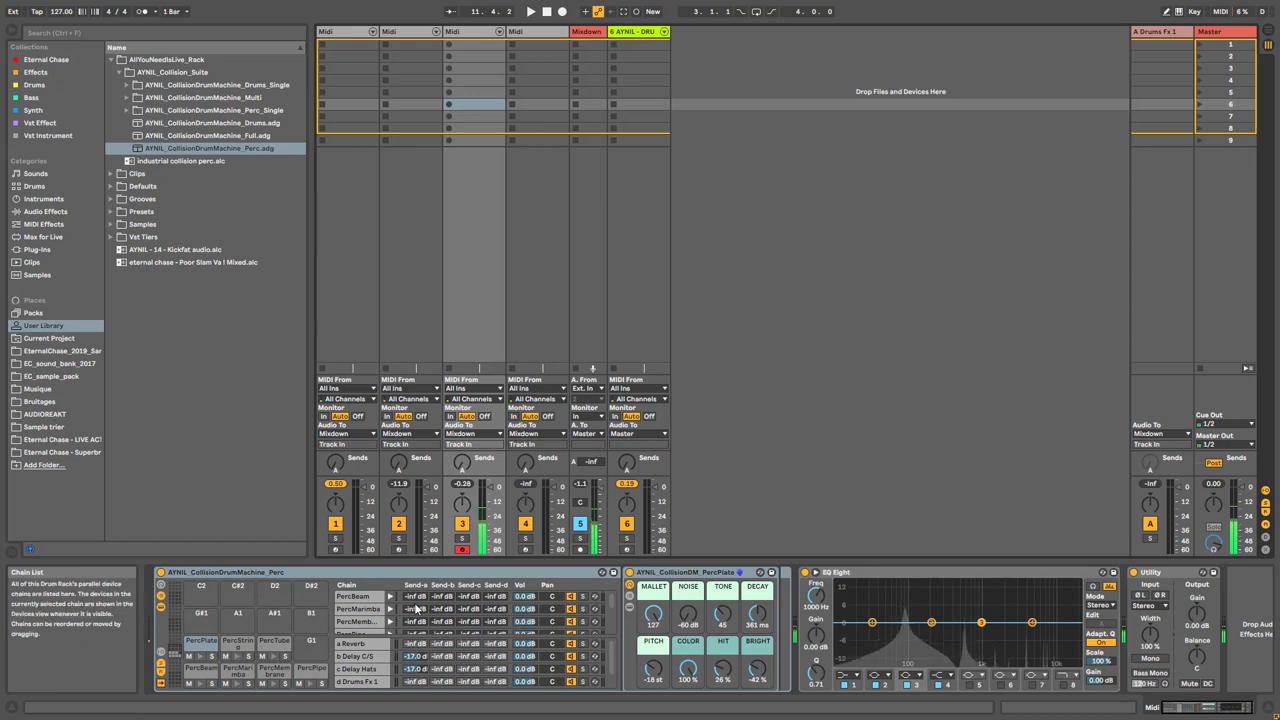
{"action": "left_click_drag", "start_coordinate": [416, 597], "coordinate": [416, 564]}
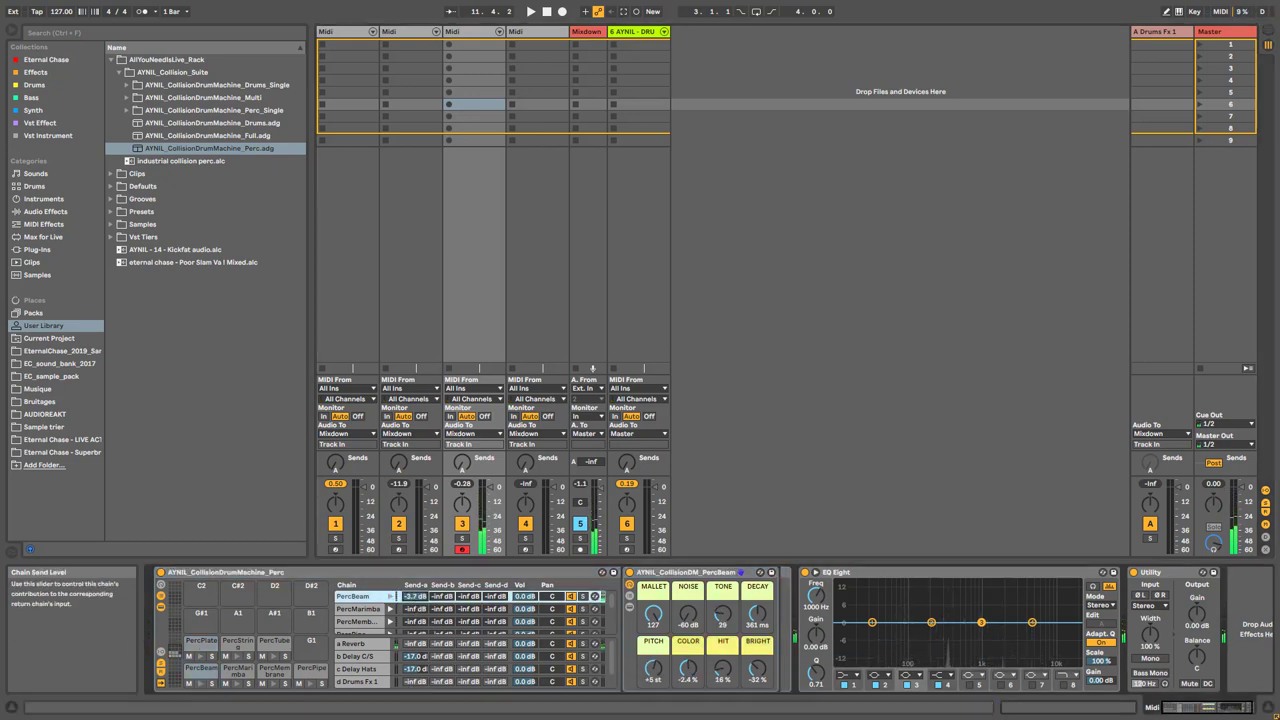
- Set Send-d, feeding the Drums Fx 1 return, to -2.8 dB on PercBeam and -1.2 dB on PercMarimba
{"action": "left_click", "coordinate": [358, 682]}
{"action": "left_click_drag", "start_coordinate": [496, 597], "coordinate": [496, 563]}
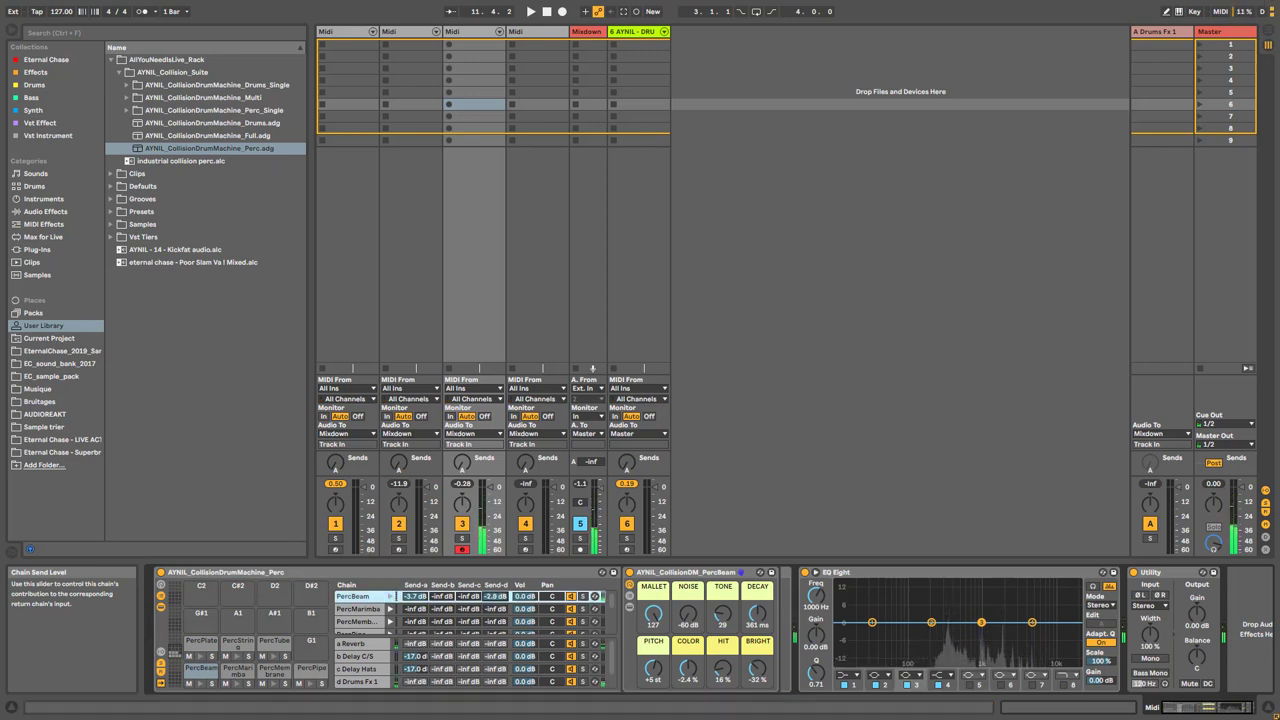
{"action": "left_click_drag", "start_coordinate": [496, 609], "coordinate": [496, 575]}
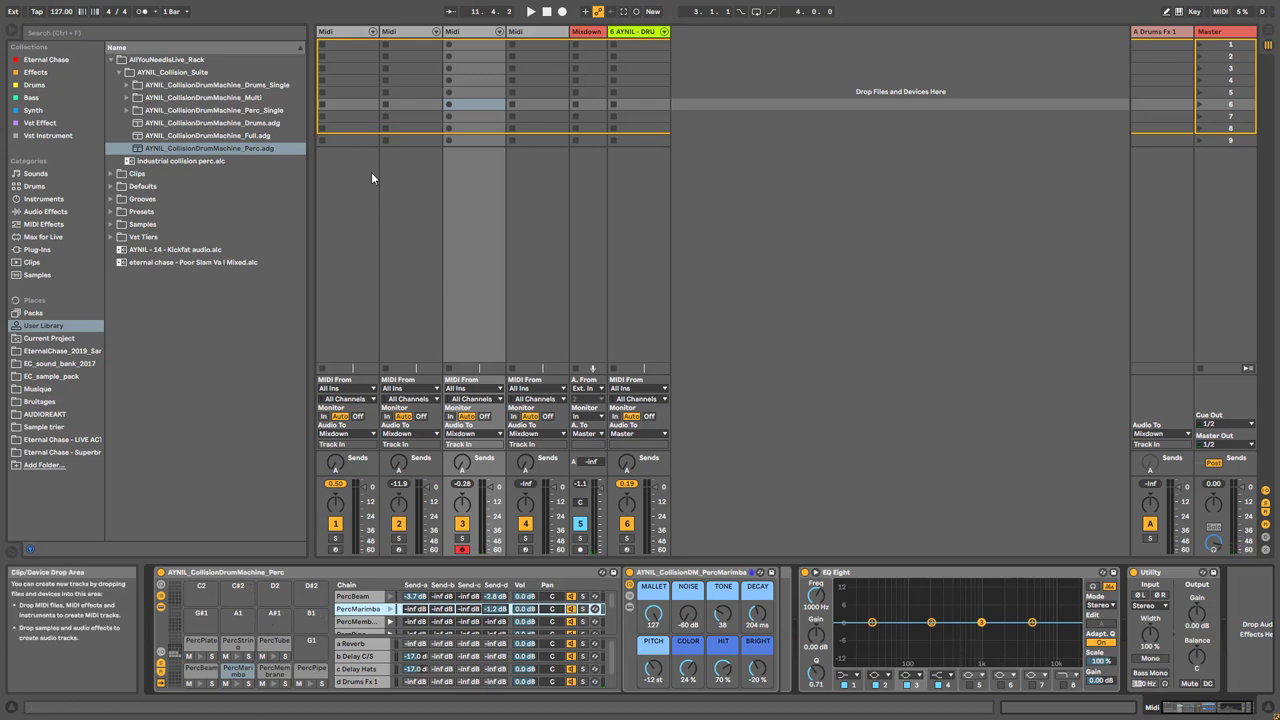
- Load AYNIL_CollisionDM_PercPlate.adg from the AYNIL_CollisionDrumMachine_Perc_Single folder onto a new MIDI track
{"action": "left_click", "coordinate": [127, 110]}
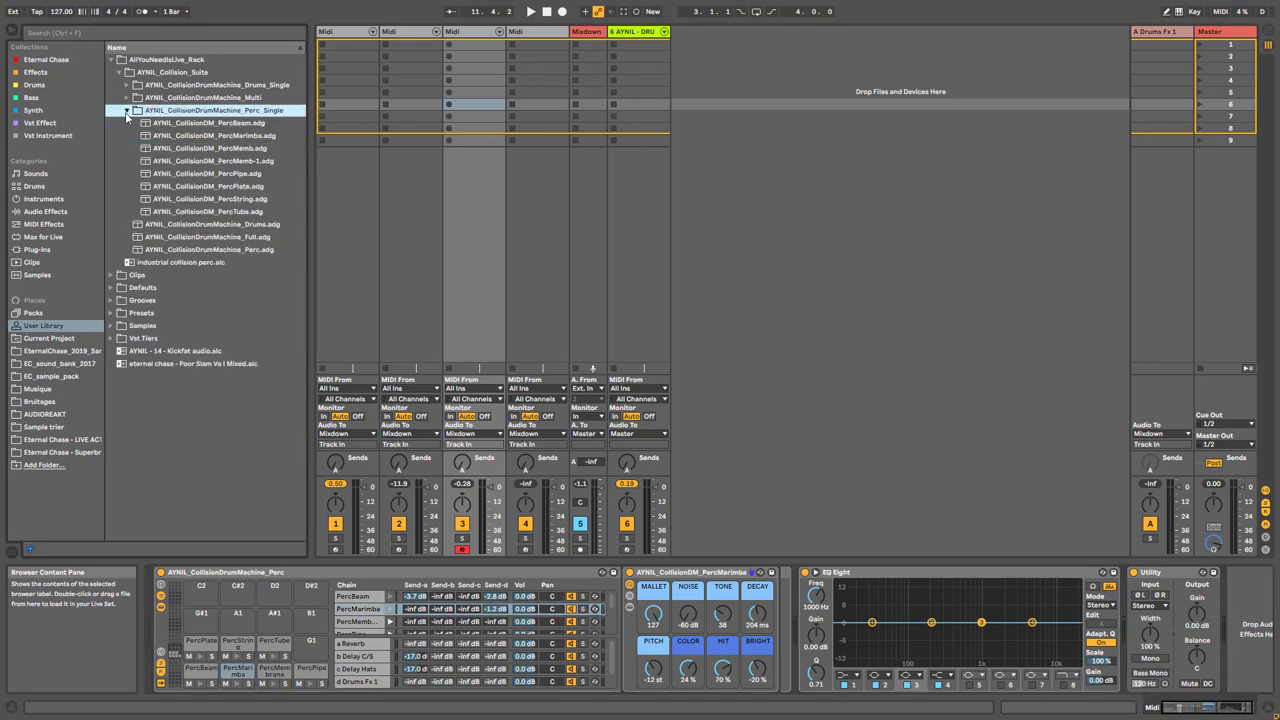
{"action": "left_click", "coordinate": [219, 124]}
{"action": "left_click", "coordinate": [235, 137]}
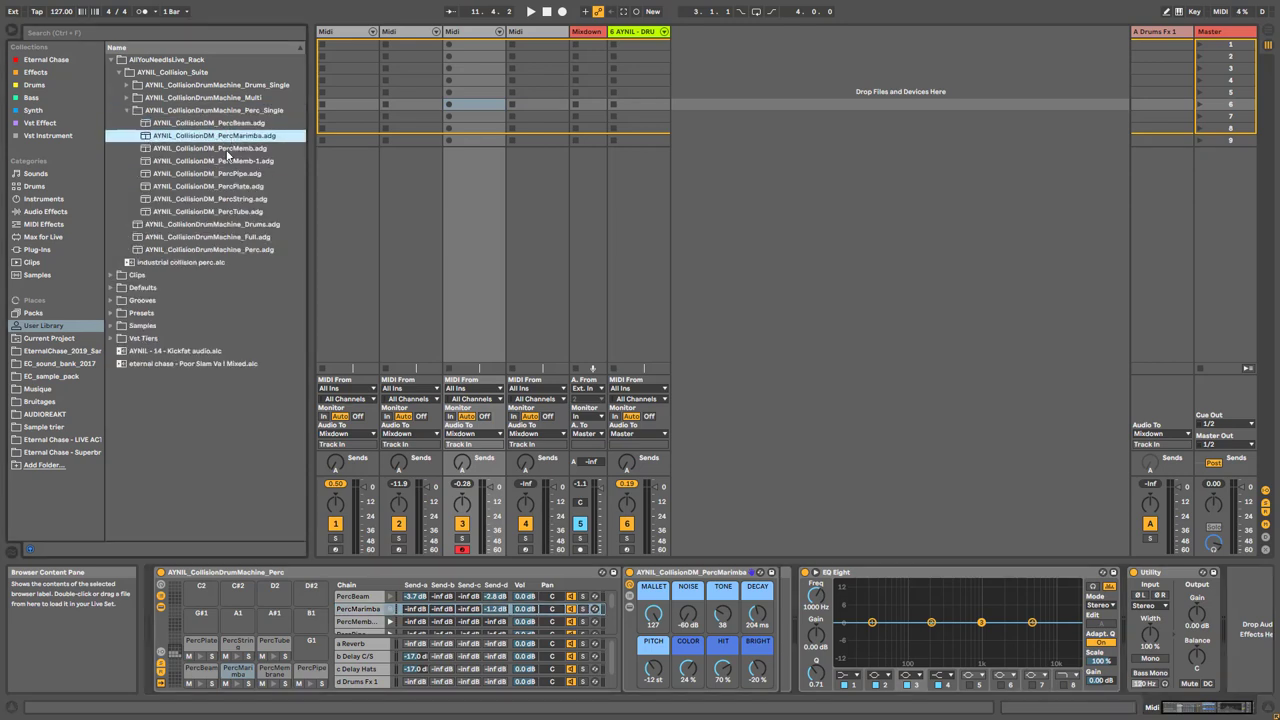
{"action": "left_click", "coordinate": [229, 150]}
{"action": "left_click", "coordinate": [229, 174]}
{"action": "left_click", "coordinate": [229, 187]}
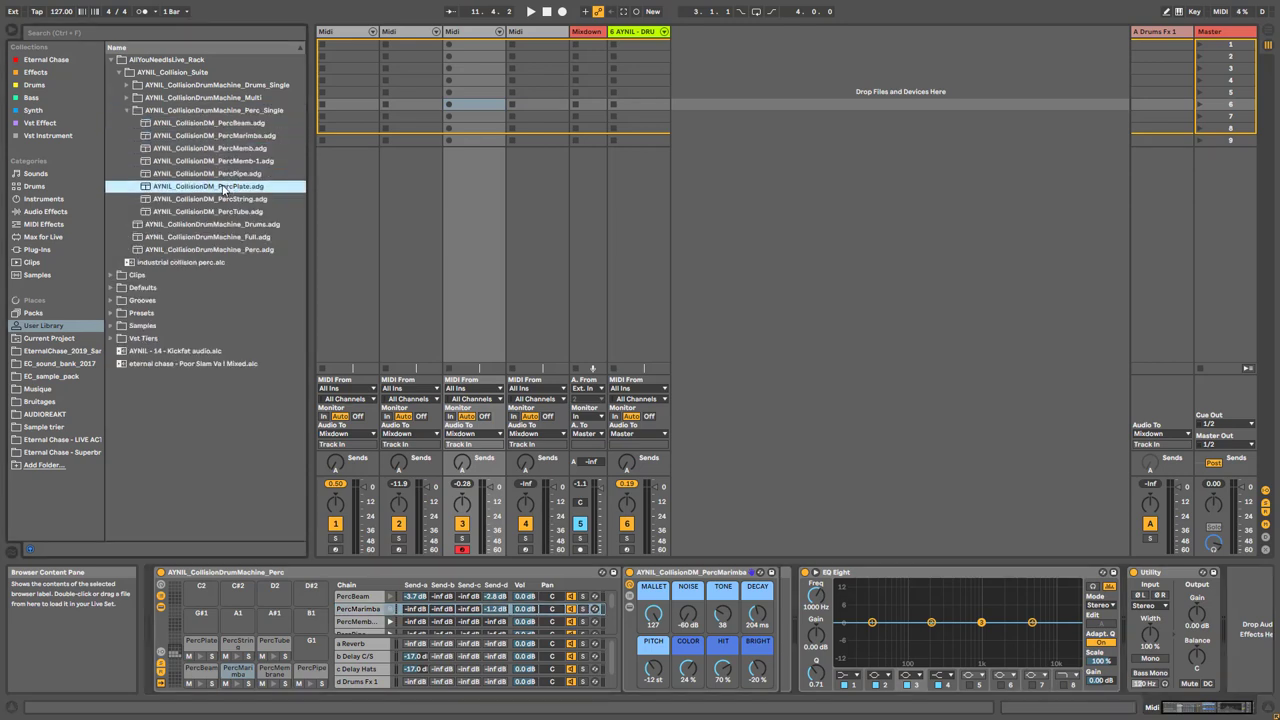
{"action": "left_click_drag", "start_coordinate": [222, 190], "coordinate": [685, 94]}
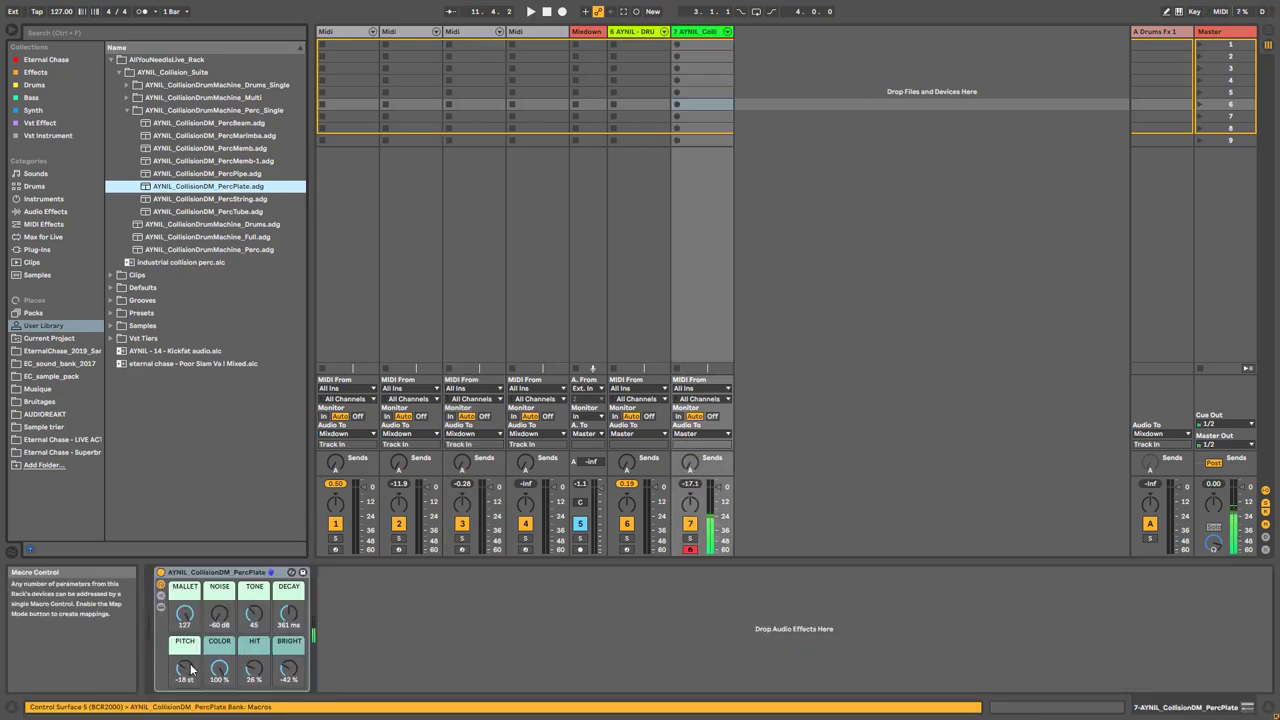
- Set the plate rack's macros to Pitch -13 st, Color 3.9%, Mallet 66, Tone 119, Decay 66 ms and Hit 72%
{"action": "left_click_drag", "start_coordinate": [185, 668], "coordinate": [219, 719]}
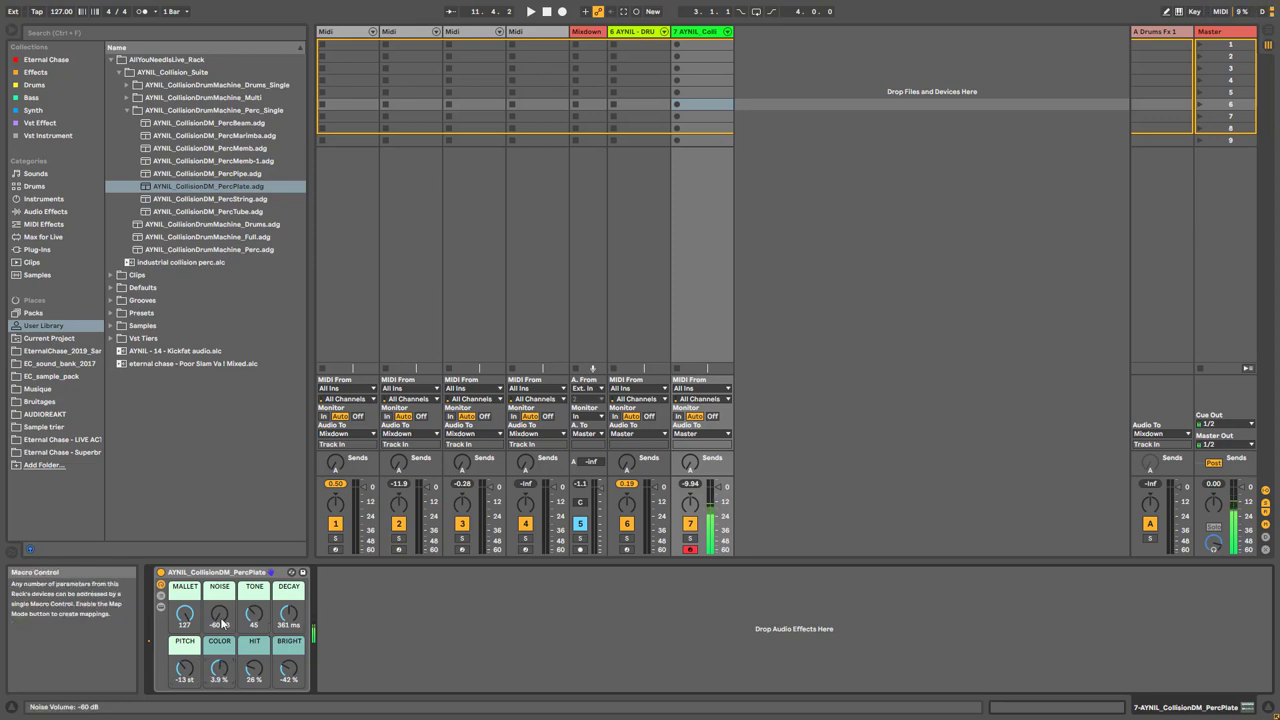
{"action": "left_click_drag", "start_coordinate": [185, 613], "coordinate": [185, 655]}
{"action": "left_click_drag", "start_coordinate": [290, 612], "coordinate": [253, 645]}
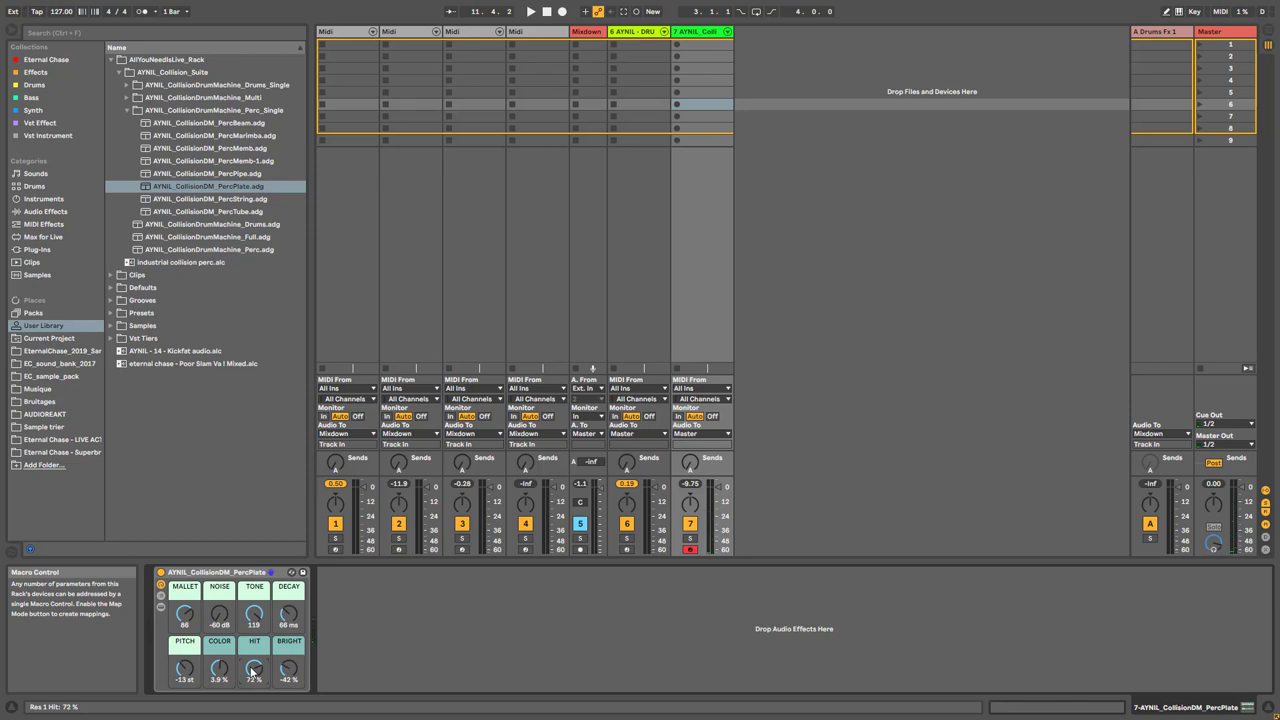
- Add AYNIL - The Ultimate FX Rhack.adg after the plate rack with 35% delay and 46% reverb, and raise the plate's Decay to 361 ms
{"action": "left_click", "coordinate": [35, 72]}
{"action": "left_click", "coordinate": [205, 175]}
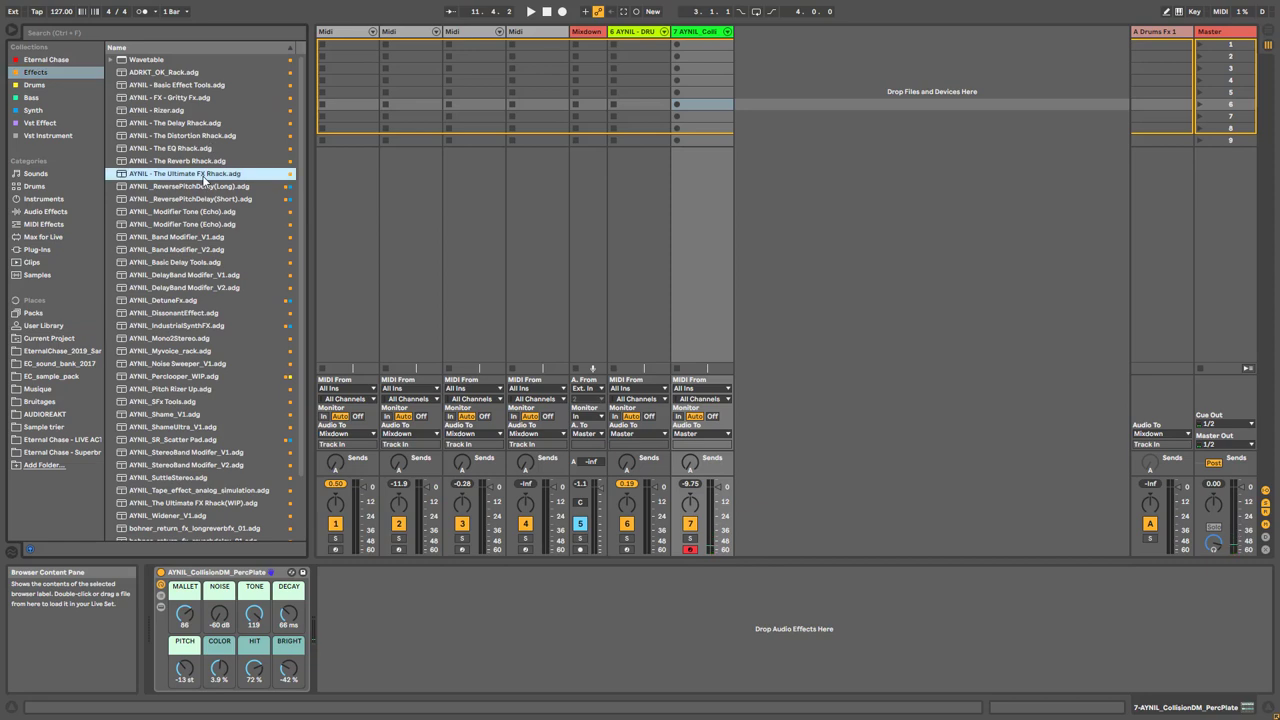
{"action": "left_click_drag", "start_coordinate": [464, 653], "coordinate": [445, 685]}
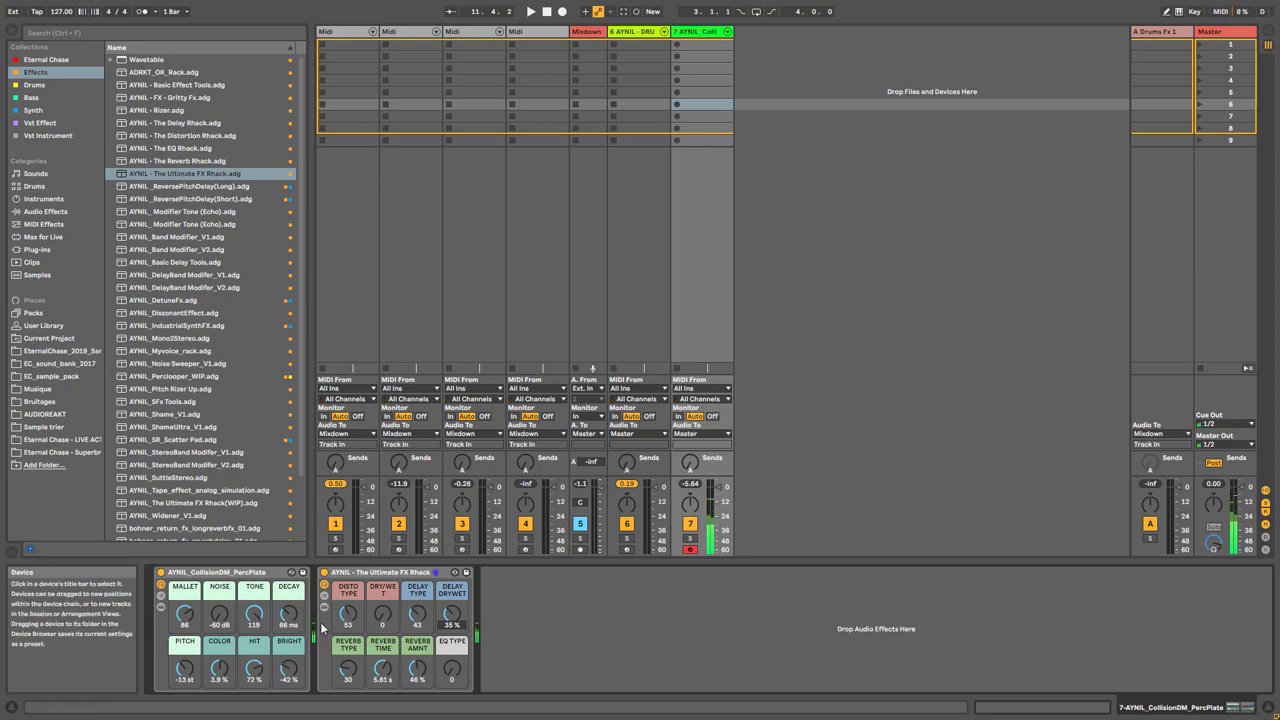
{"action": "left_click_drag", "start_coordinate": [286, 615], "coordinate": [286, 590]}
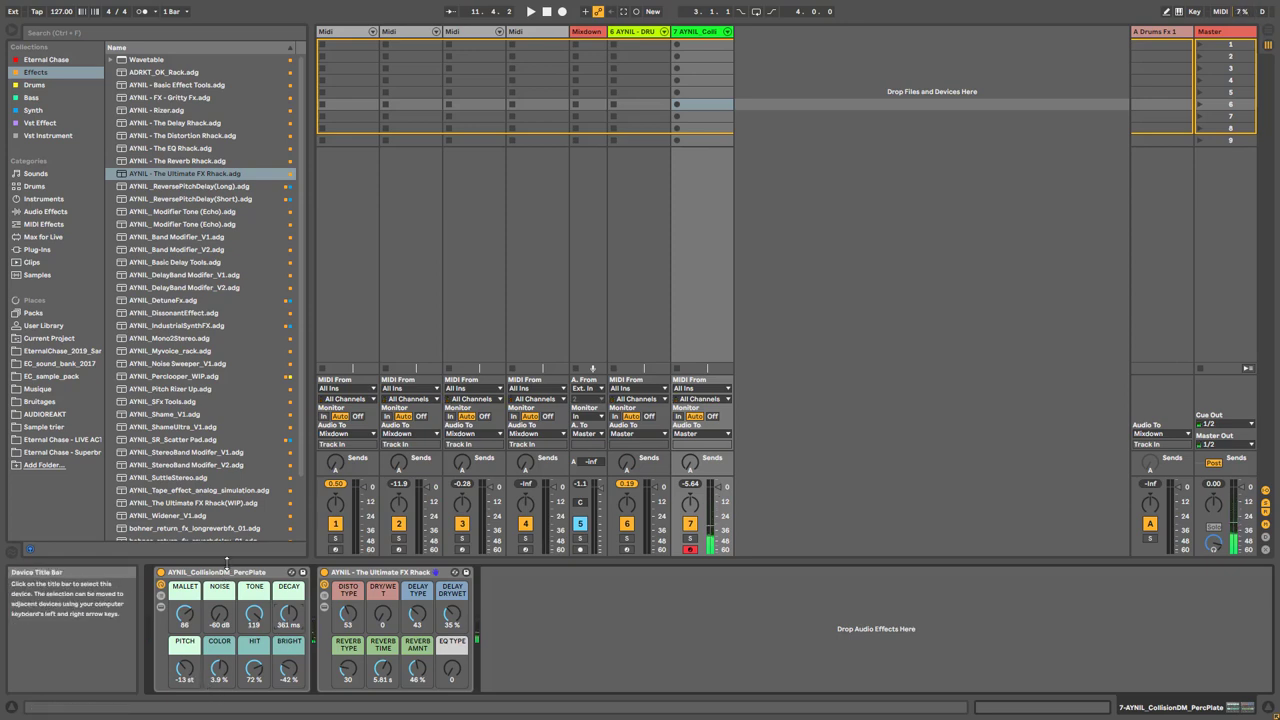
- Replace the plate rack with AYNIL_CollisionDM_Multi_PercPlate.adg from the Multi folder, and set Pitch Env to 5.5% and Color to -28%
{"action": "left_click", "coordinate": [228, 578]}
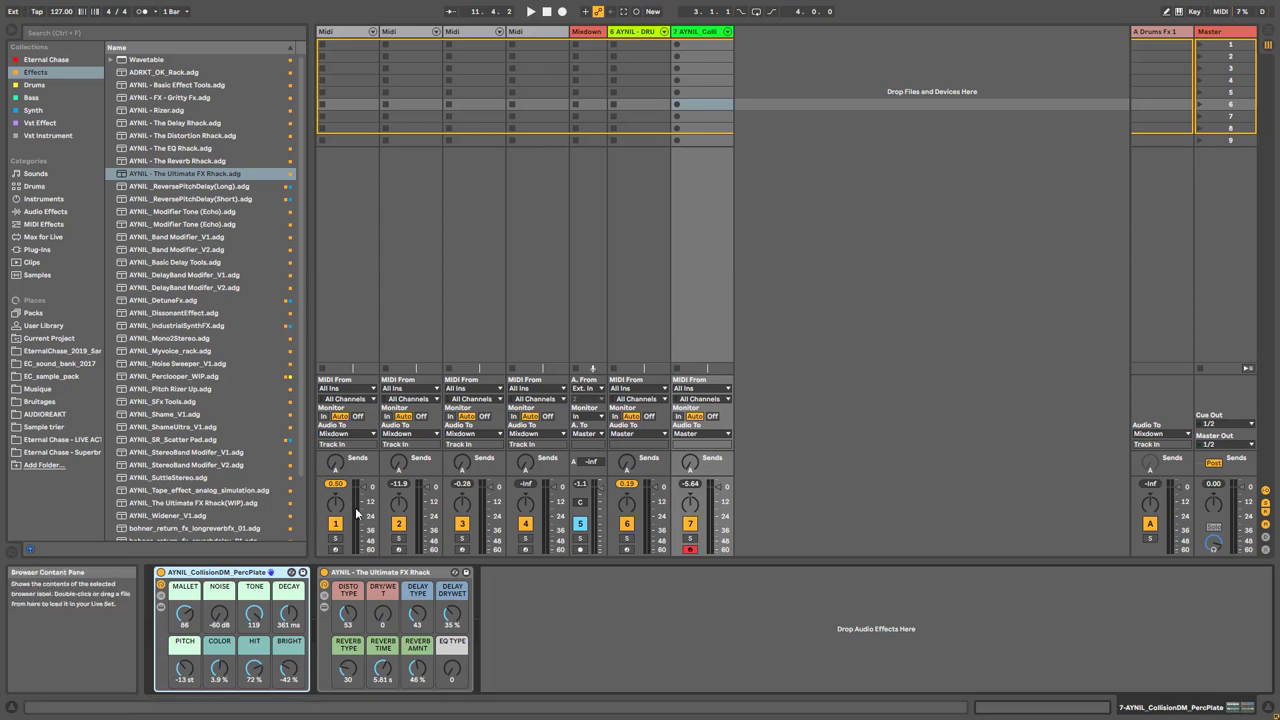
{"action": "left_click", "coordinate": [34, 326]}
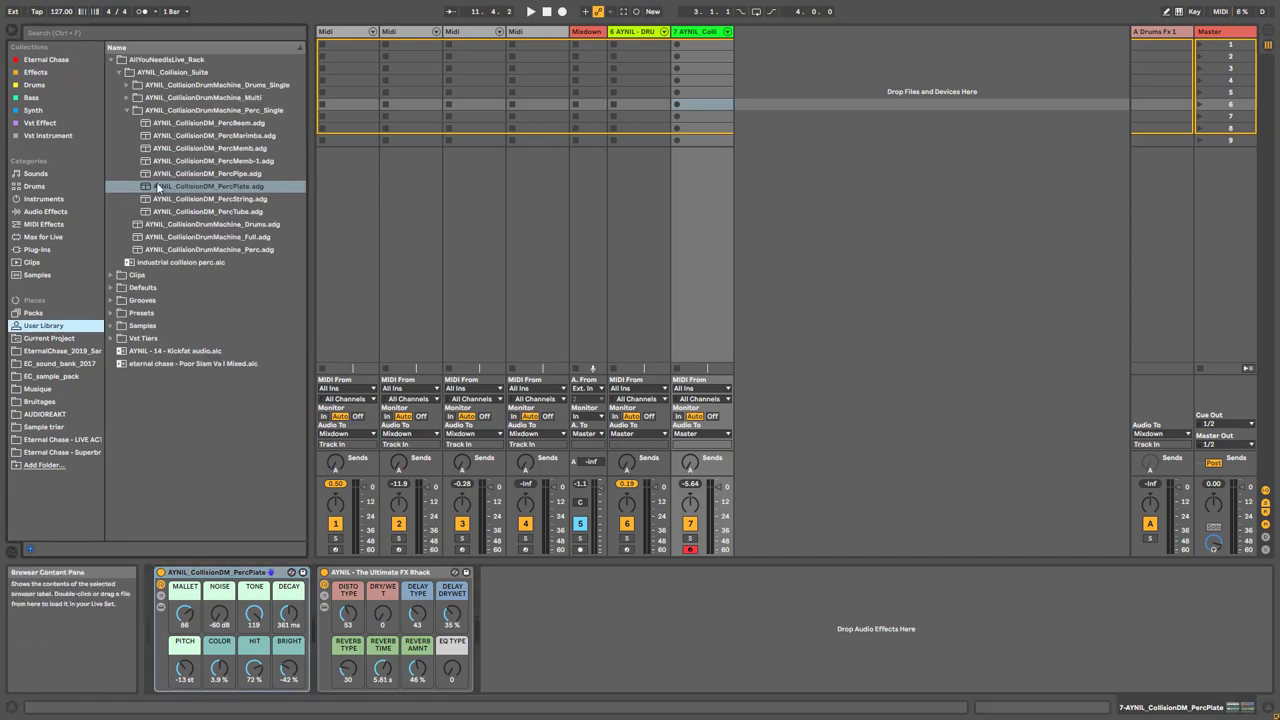
{"action": "left_click", "coordinate": [131, 111]}
{"action": "left_click", "coordinate": [186, 103]}
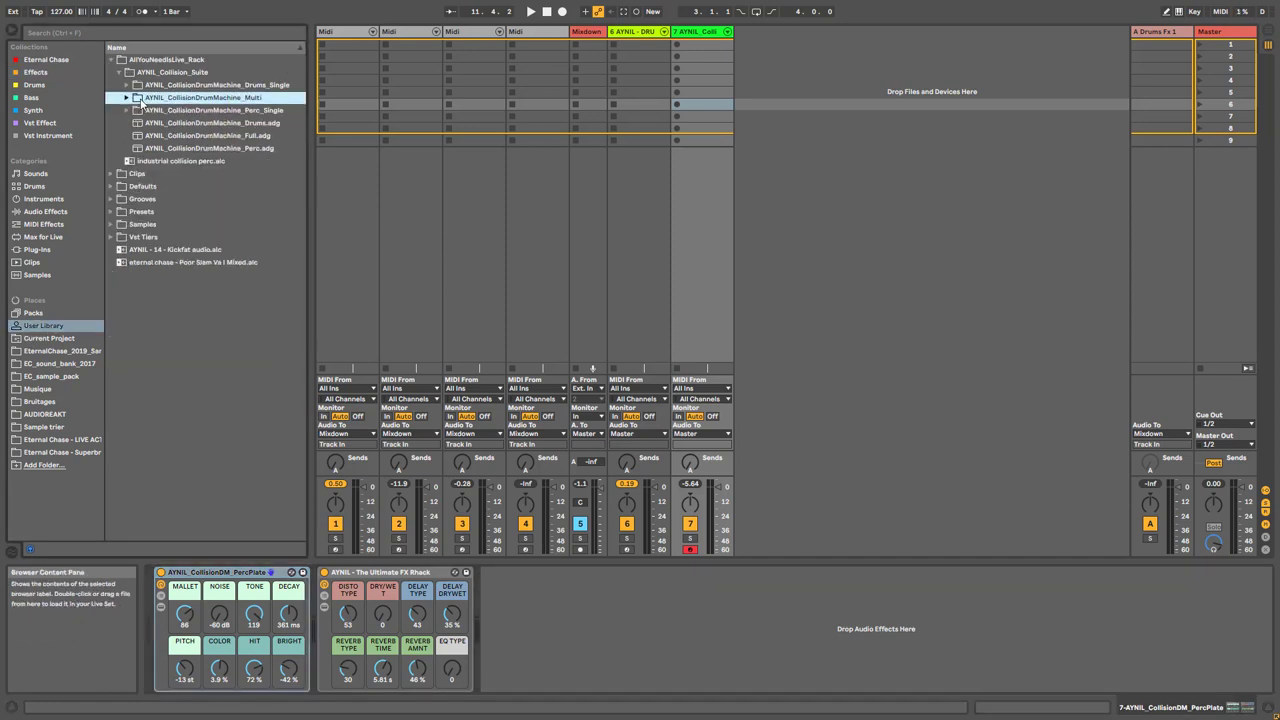
{"action": "left_click", "coordinate": [127, 98]}
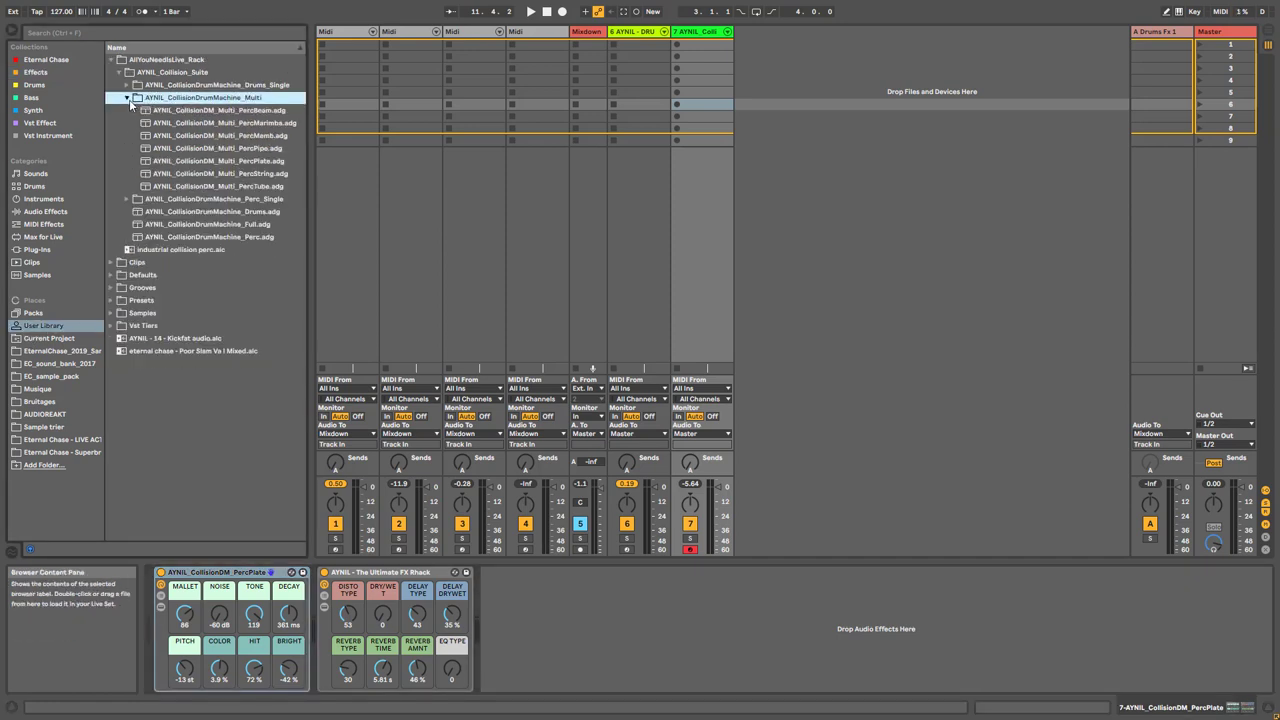
{"action": "double_click", "coordinate": [237, 163]}
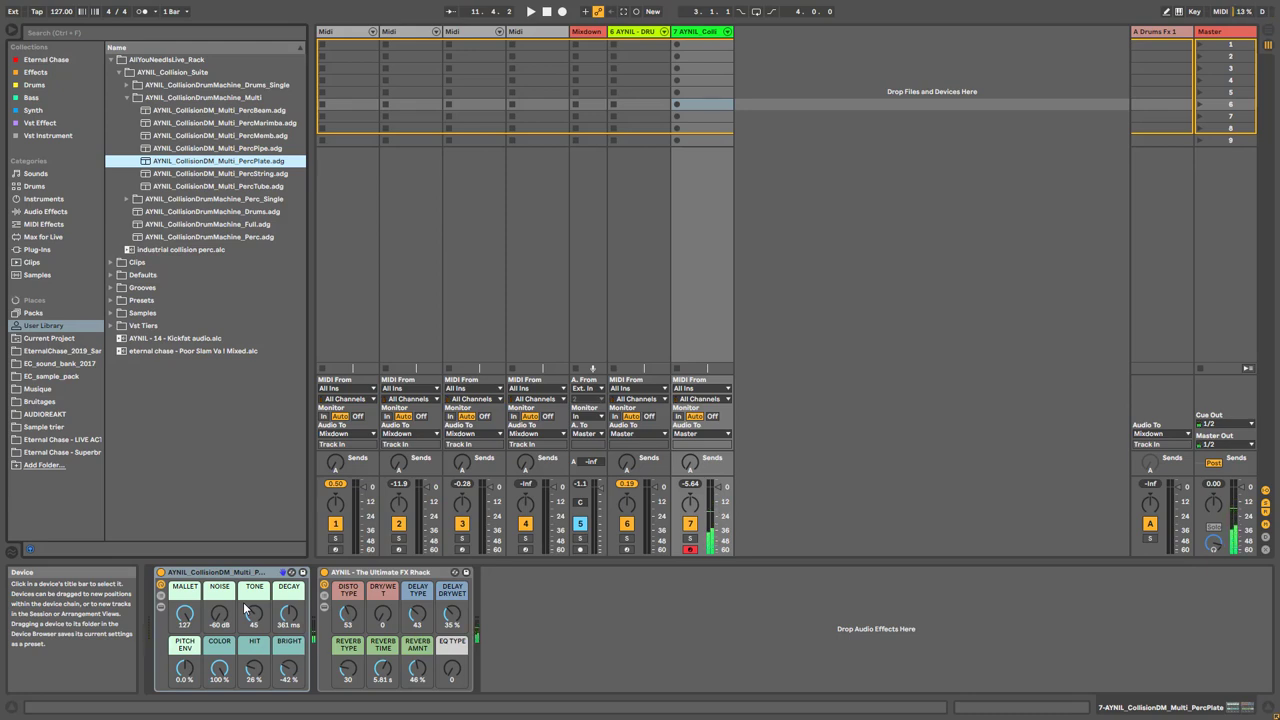
{"action": "left_click_drag", "start_coordinate": [196, 677], "coordinate": [219, 695]}
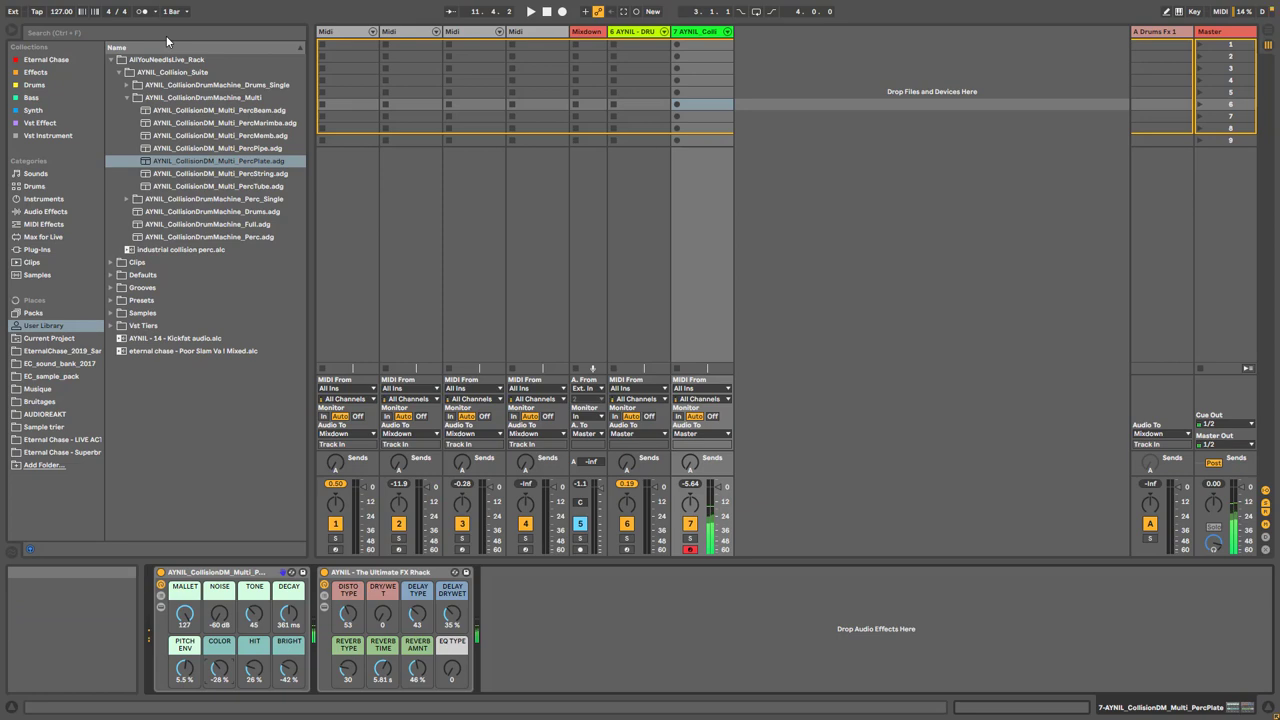
- Insert AYNIL_IndustrialSynthFX.adg from the Synth collection before the Ultimate FX rack, with Pitch 551 Hz, Ring 331 Hz and Redux 6.69
{"action": "left_click", "coordinate": [34, 85]}
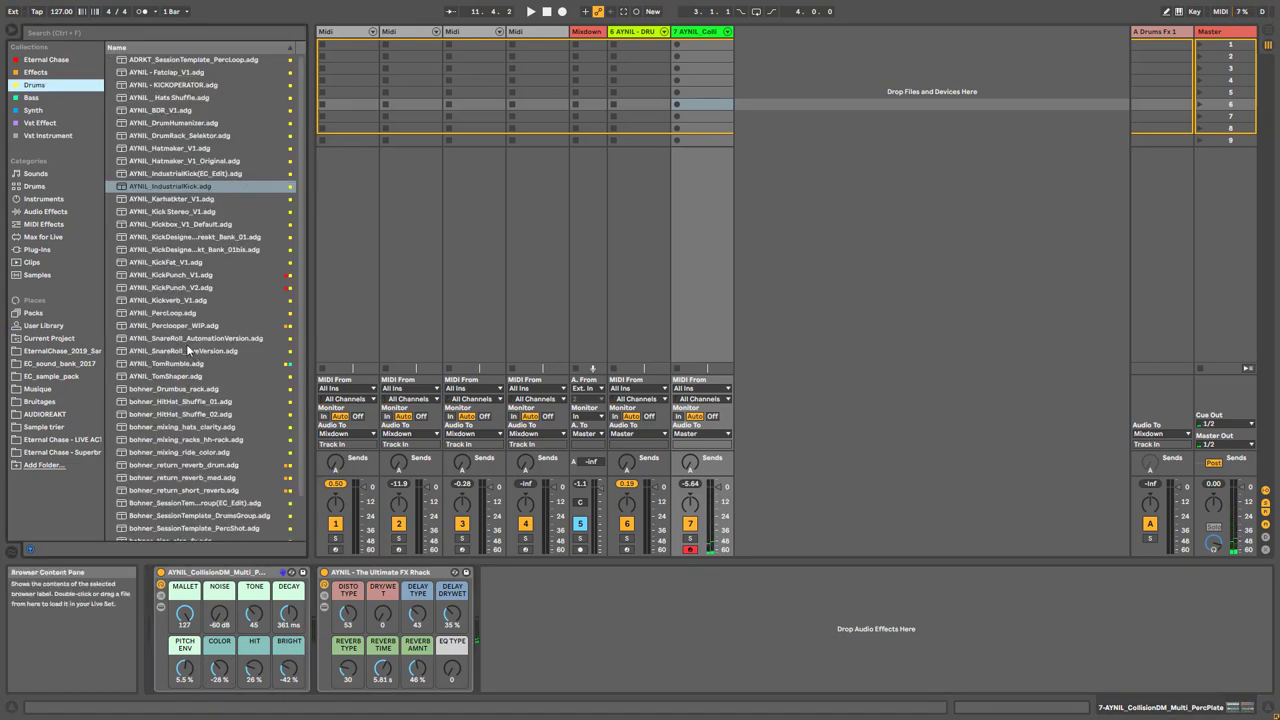
{"action": "left_click", "coordinate": [33, 110]}
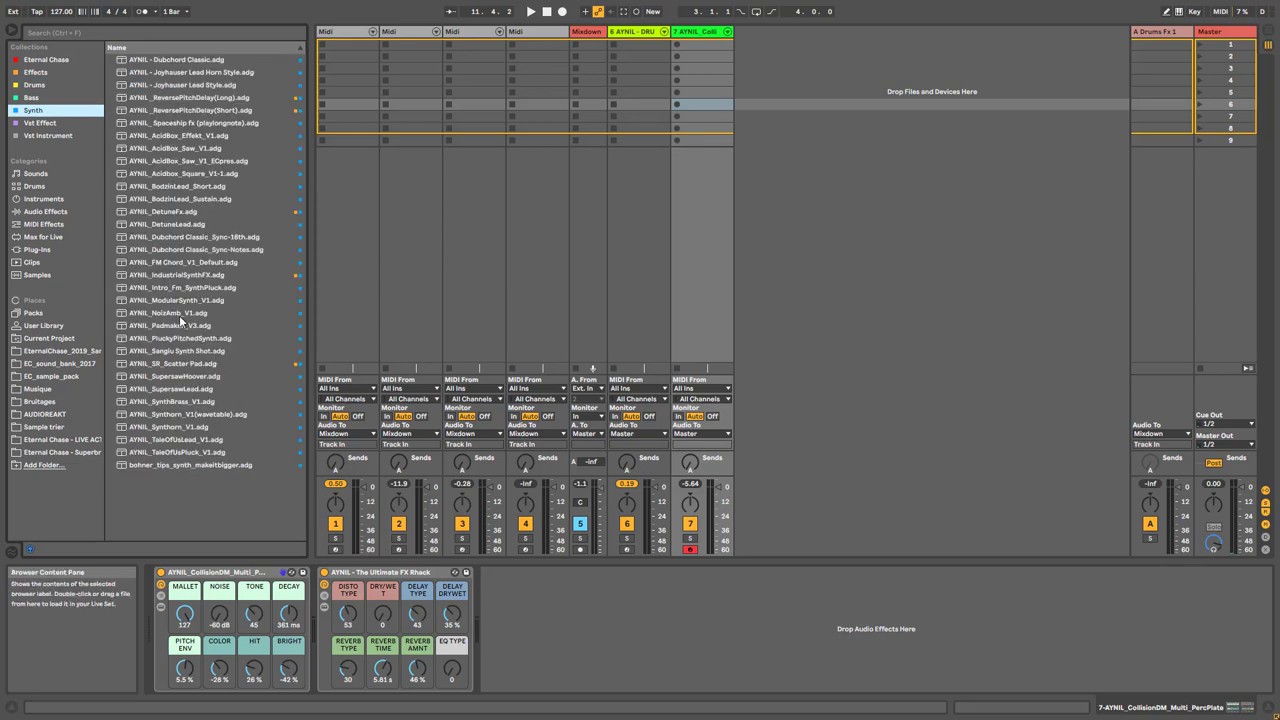
{"action": "left_click", "coordinate": [170, 274]}
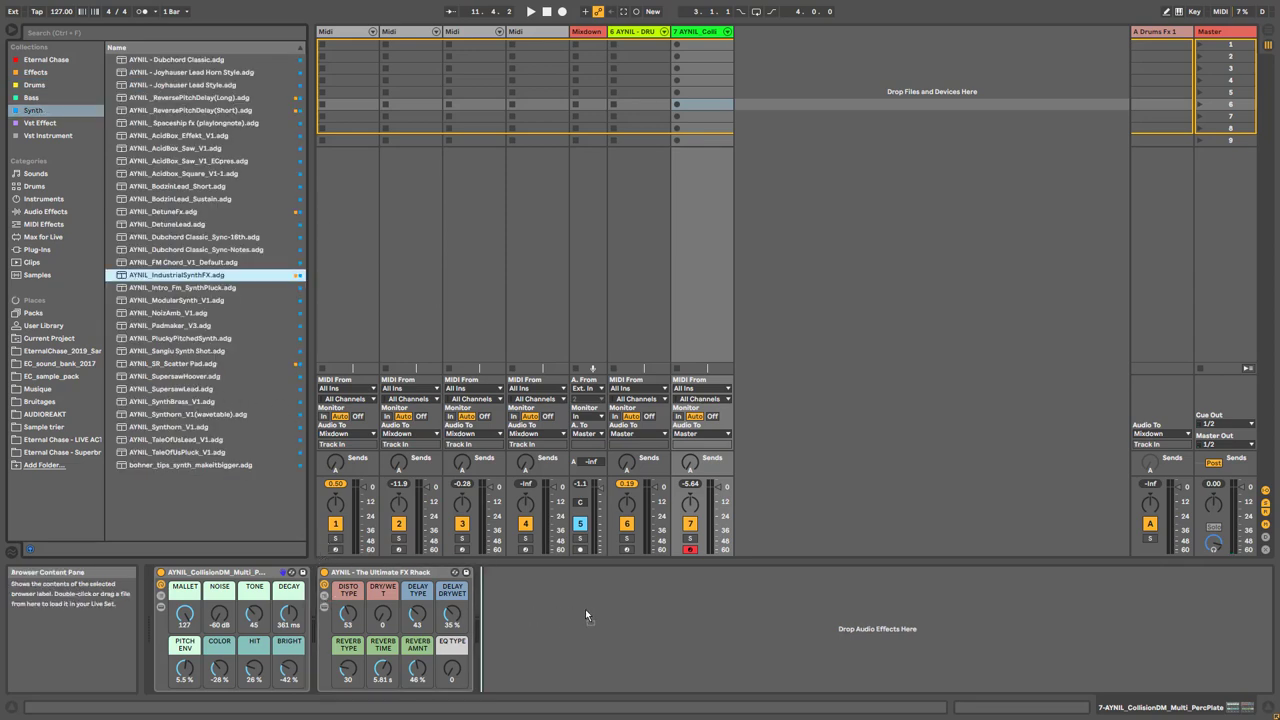
{"action": "key", "text": "Return"}
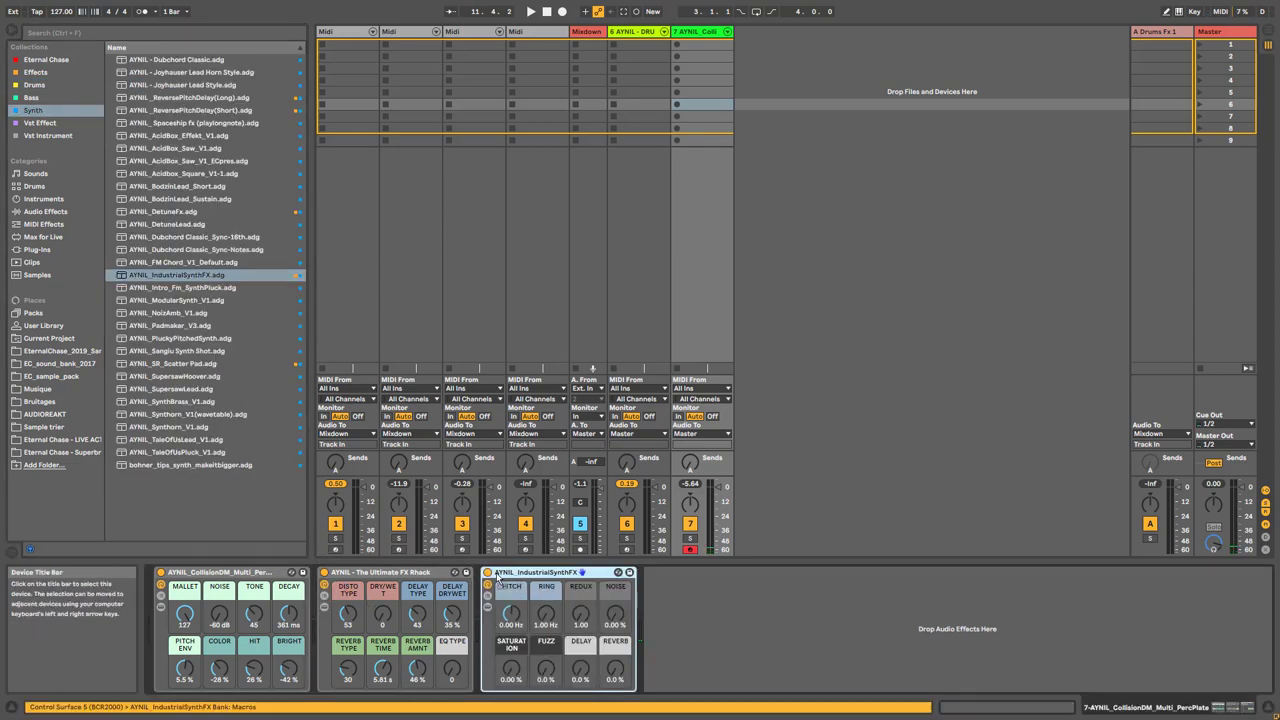
{"action": "mouse_move", "coordinate": [354, 613]}
{"action": "left_mouse_down"}
{"action": "mouse_move", "coordinate": [411, 618]}
{"action": "mouse_move", "coordinate": [411, 598]}
{"action": "mouse_move", "coordinate": [348, 650]}
{"action": "mouse_move", "coordinate": [348, 610]}
{"action": "left_mouse_up"}
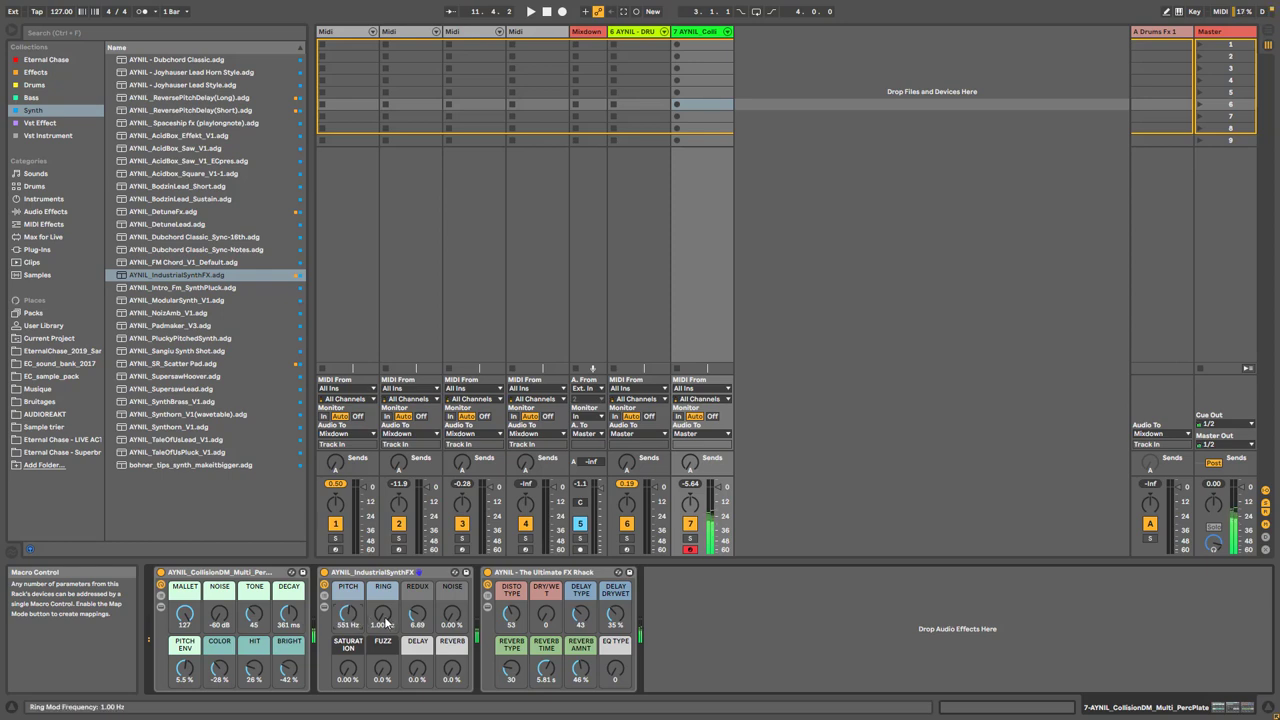
{"action": "left_click_drag", "start_coordinate": [383, 613], "coordinate": [383, 603]}
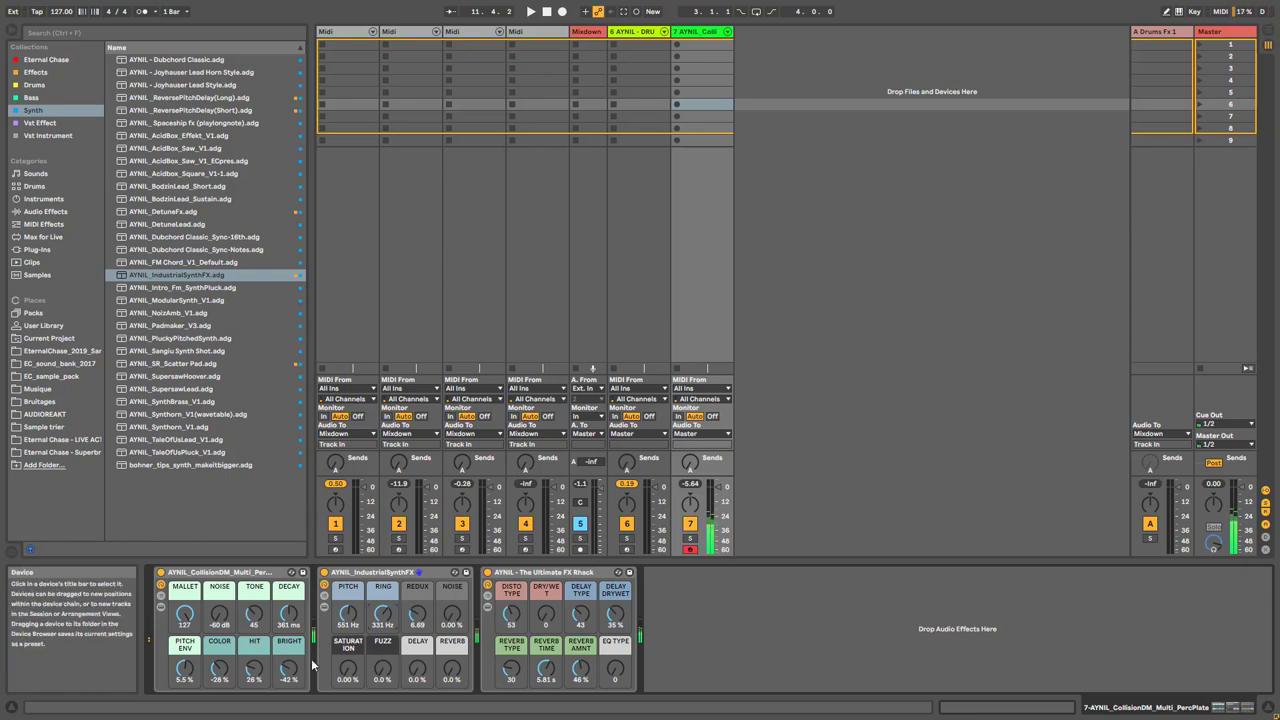
- Delete the AYNIL_IndustrialSynthFX rack from track 7
{"action": "left_click", "coordinate": [367, 574]}
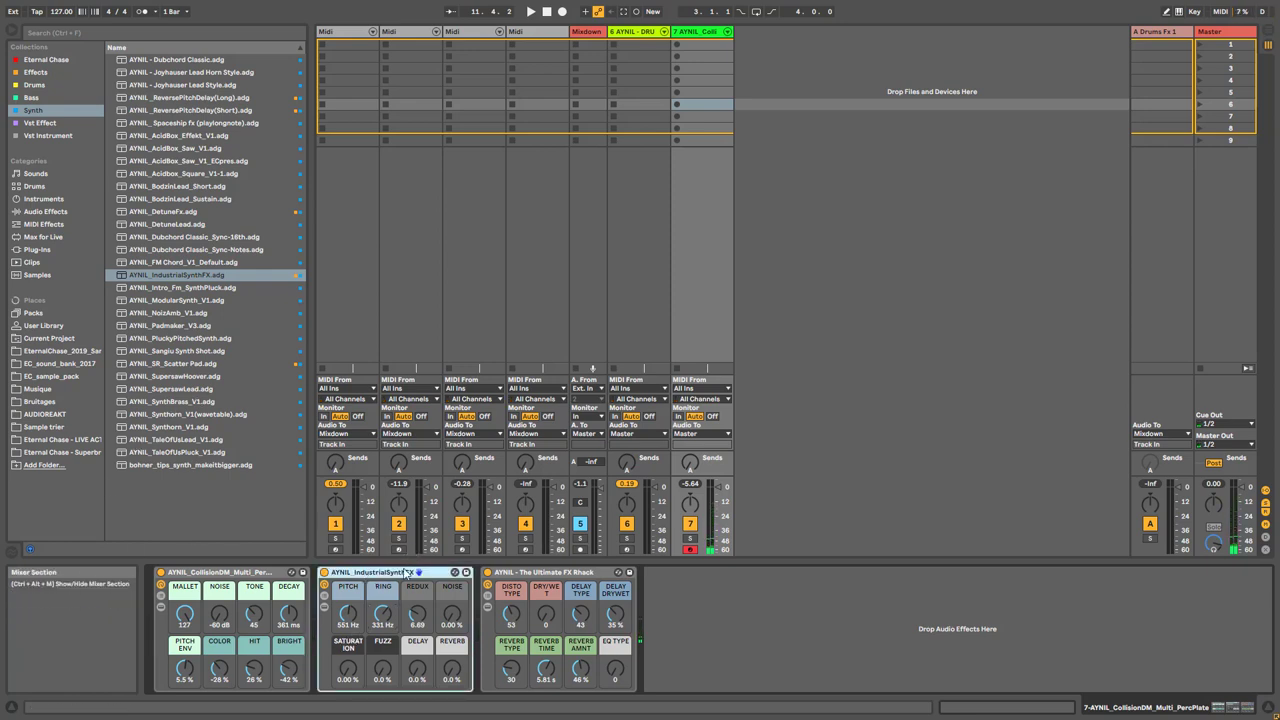
{"action": "key", "text": "Delete"}
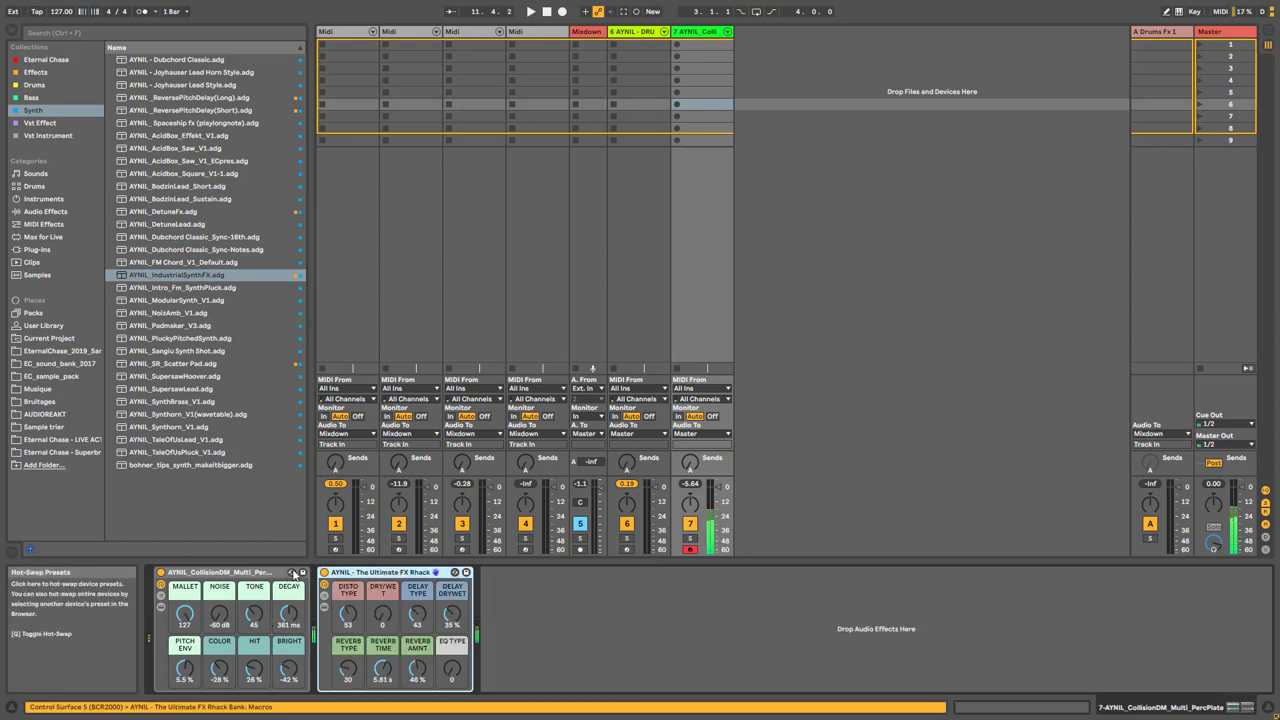
- Hot-swap the multi plate rack for AYNIL_CollisionDM_Multi_PercMarimba.adg and set its Color macro to -53%
{"action": "left_click", "coordinate": [292, 573]}
{"action": "left_click", "coordinate": [247, 136]}
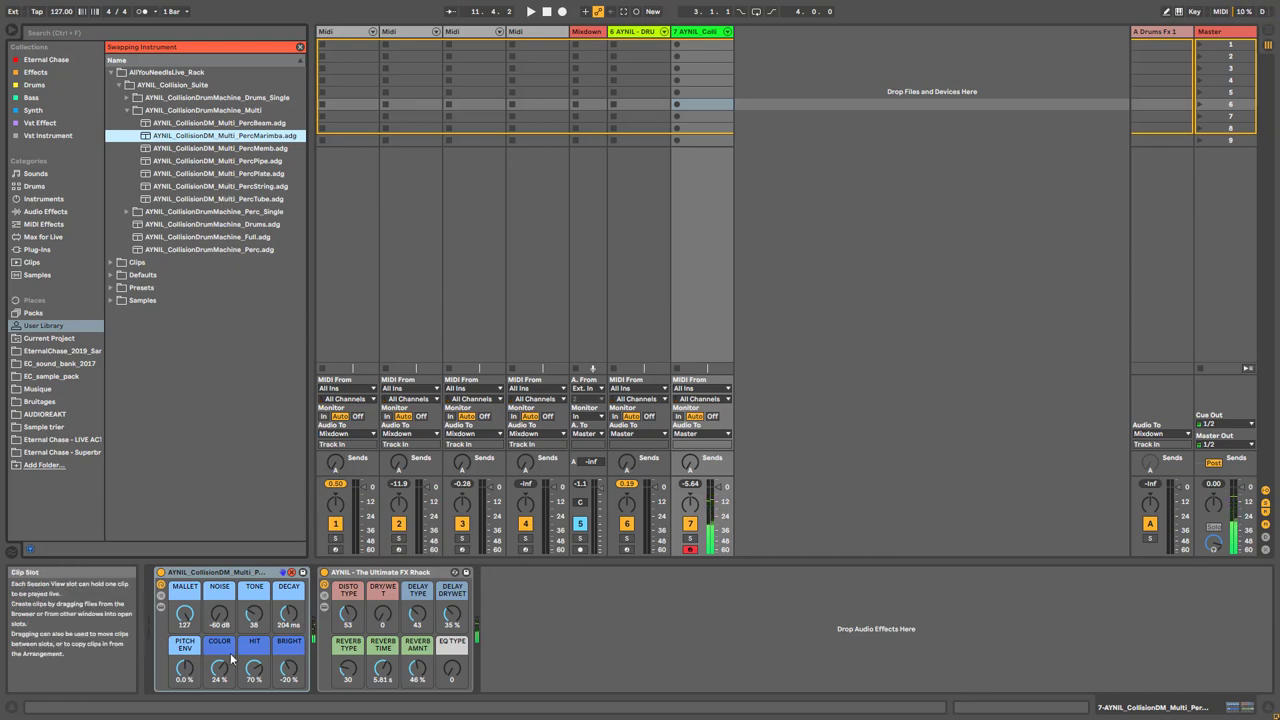
{"action": "left_click", "coordinate": [297, 574]}
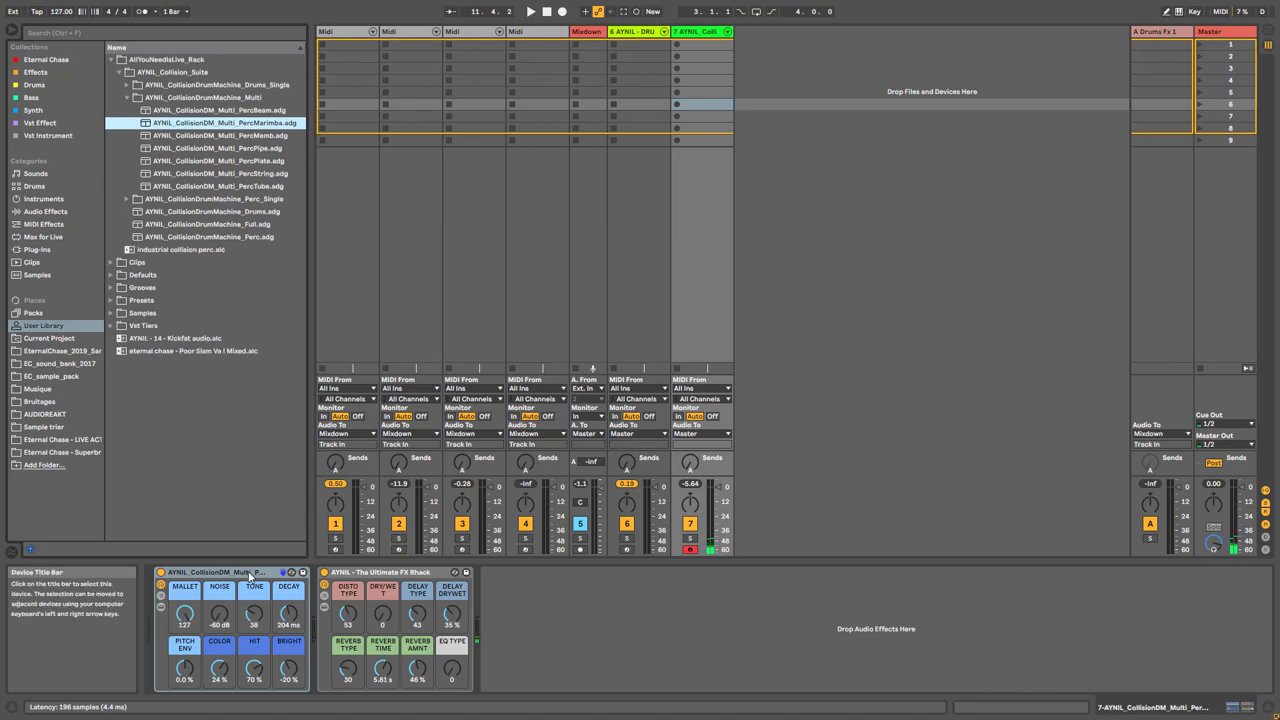
{"action": "left_click", "coordinate": [240, 572]}
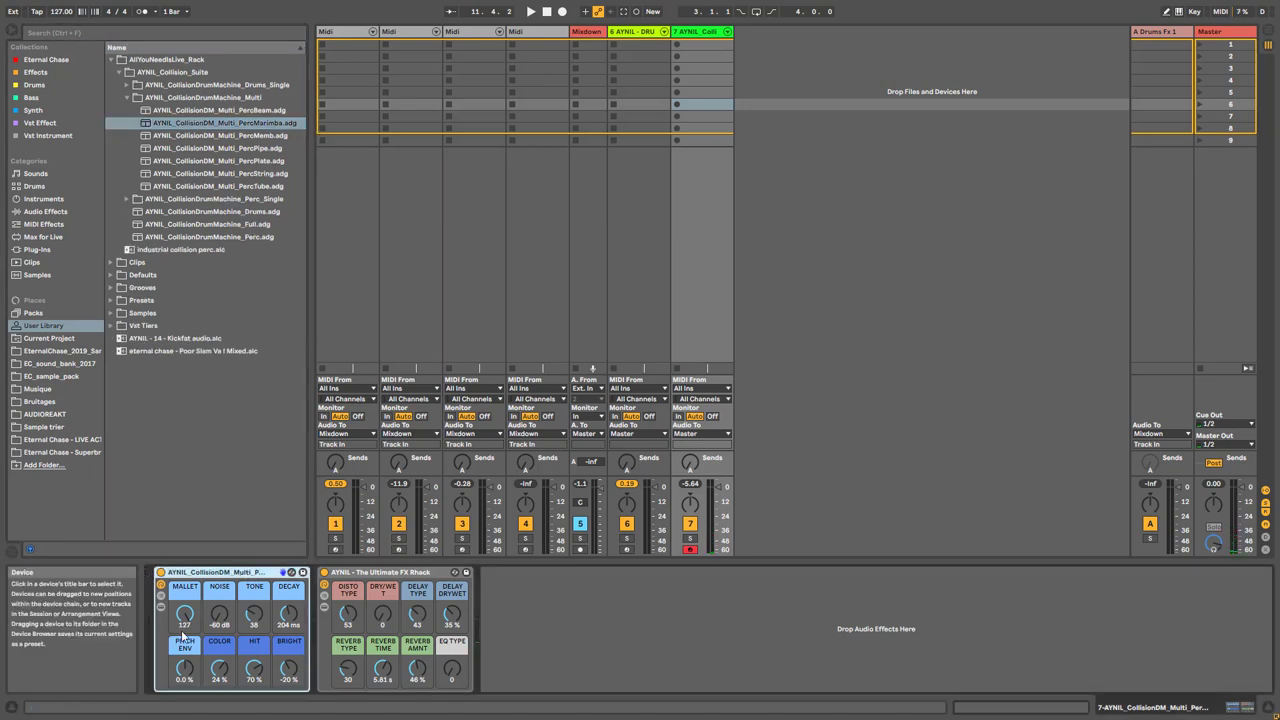
{"action": "left_click_drag", "start_coordinate": [219, 667], "coordinate": [219, 716]}
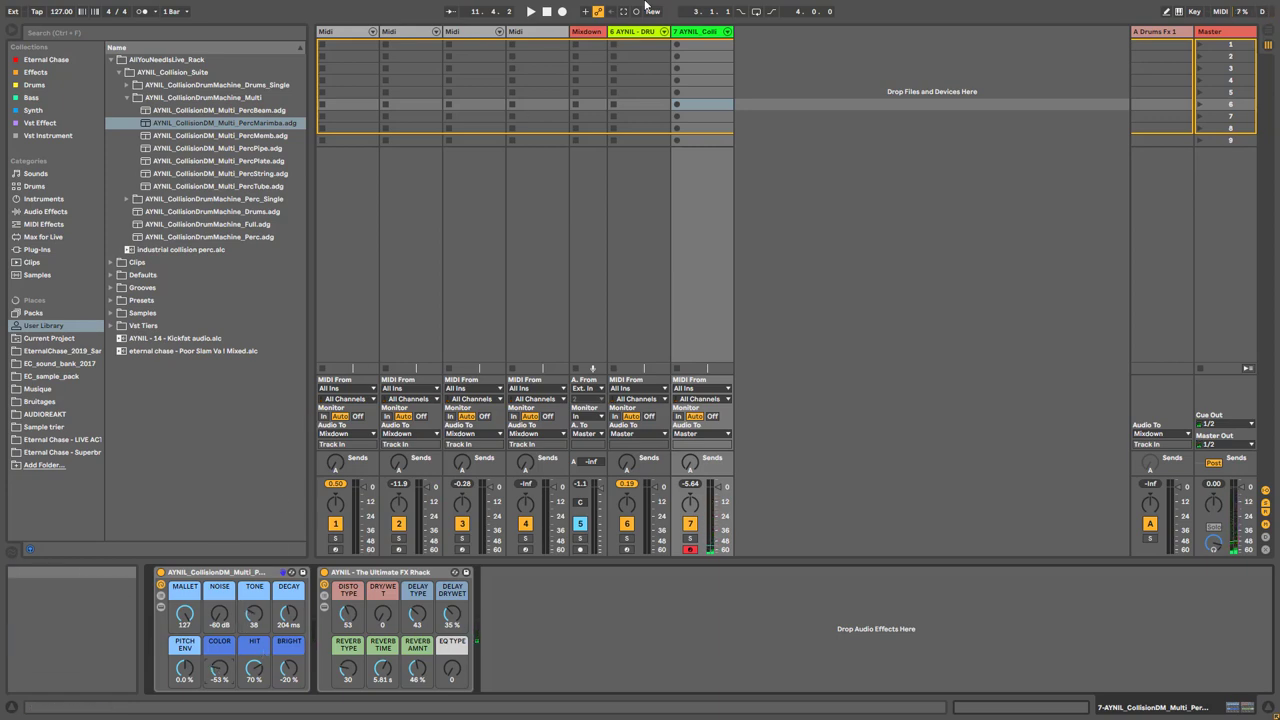
- Return to the percussion drum rack on the third track and arm that track for playing its pads
{"action": "left_click", "coordinate": [539, 34]}
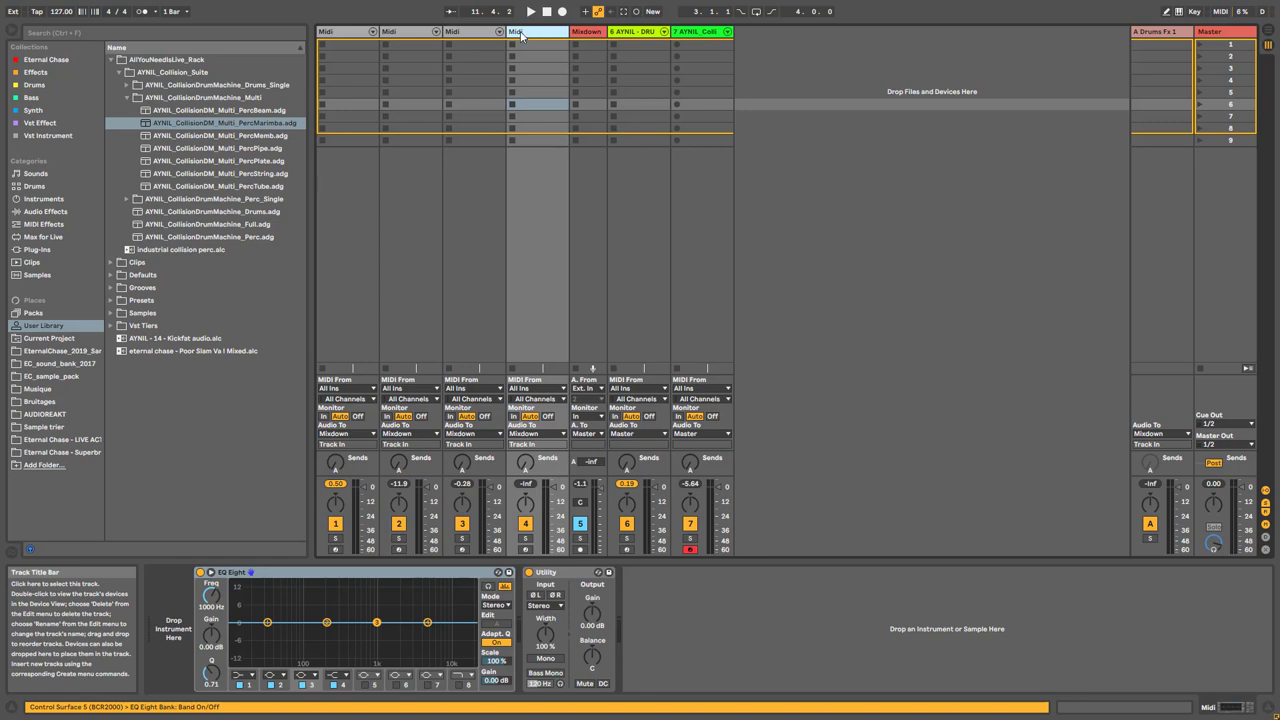
{"action": "left_click", "coordinate": [475, 35]}
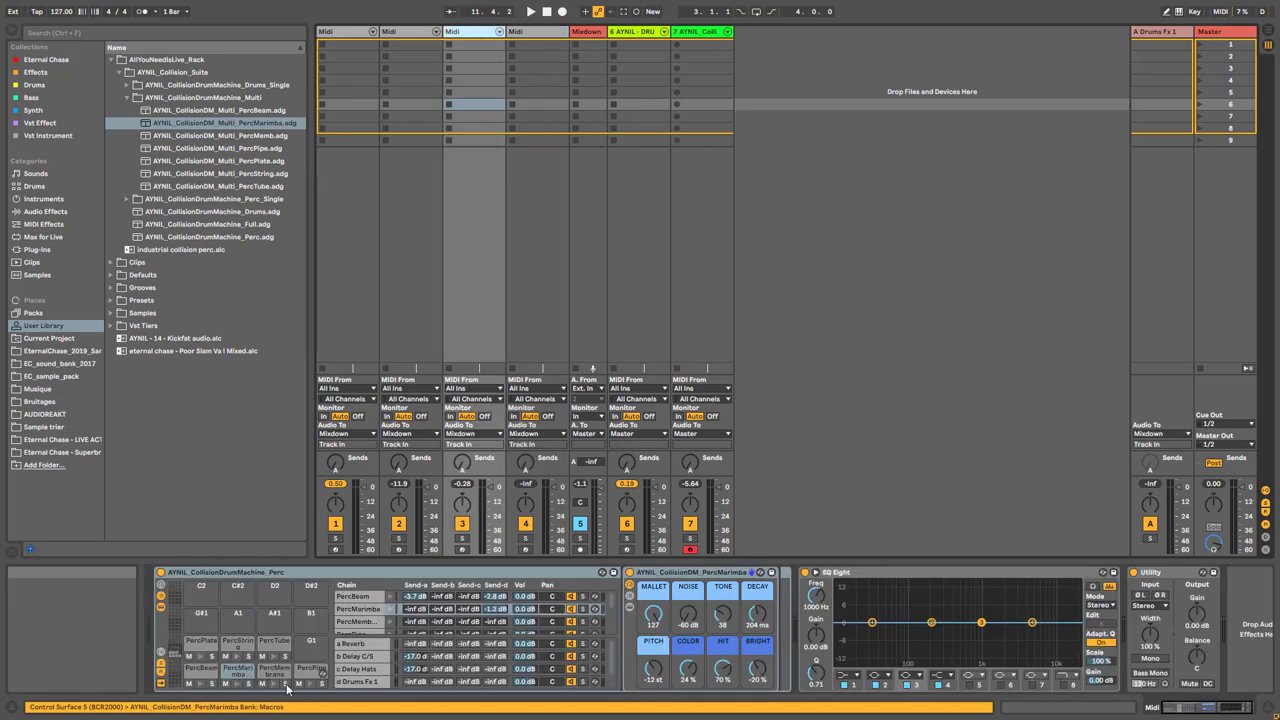
{"action": "left_click", "coordinate": [462, 549]}
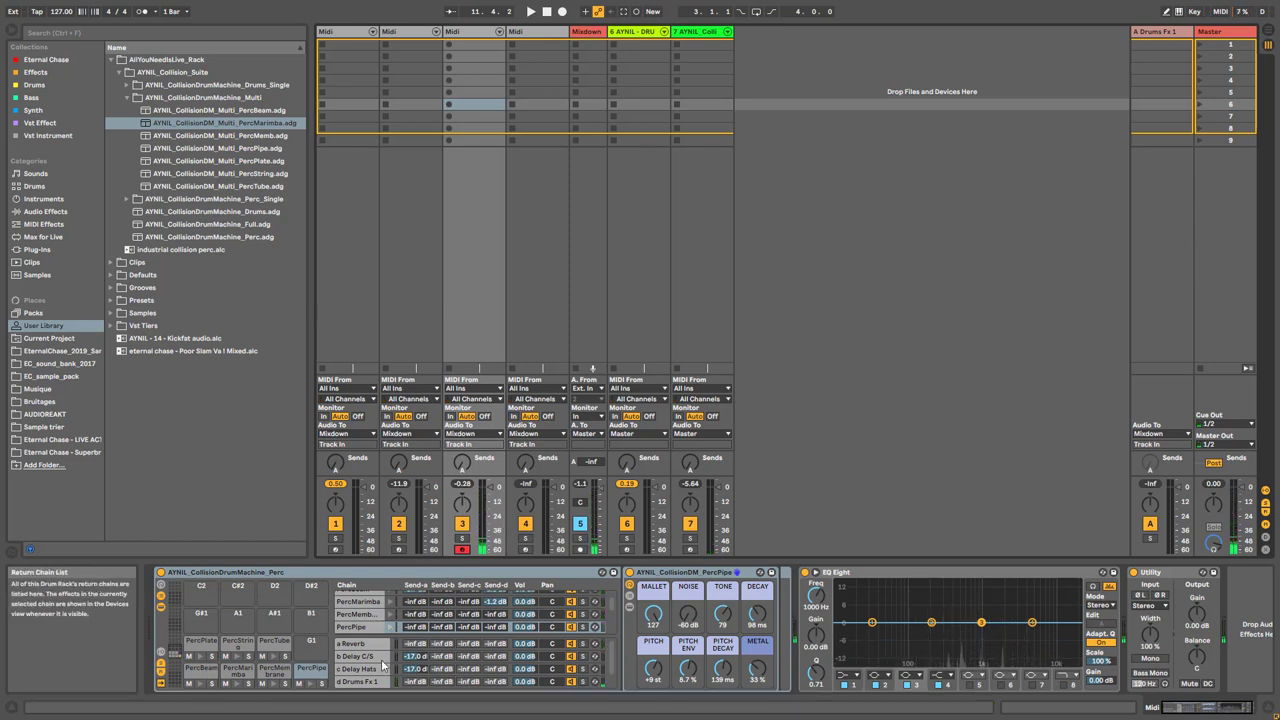
- Switch to the full drum machine rack on the first track, arm the track, and audition the Rim and PercPipe pads
{"action": "left_click", "coordinate": [337, 33]}
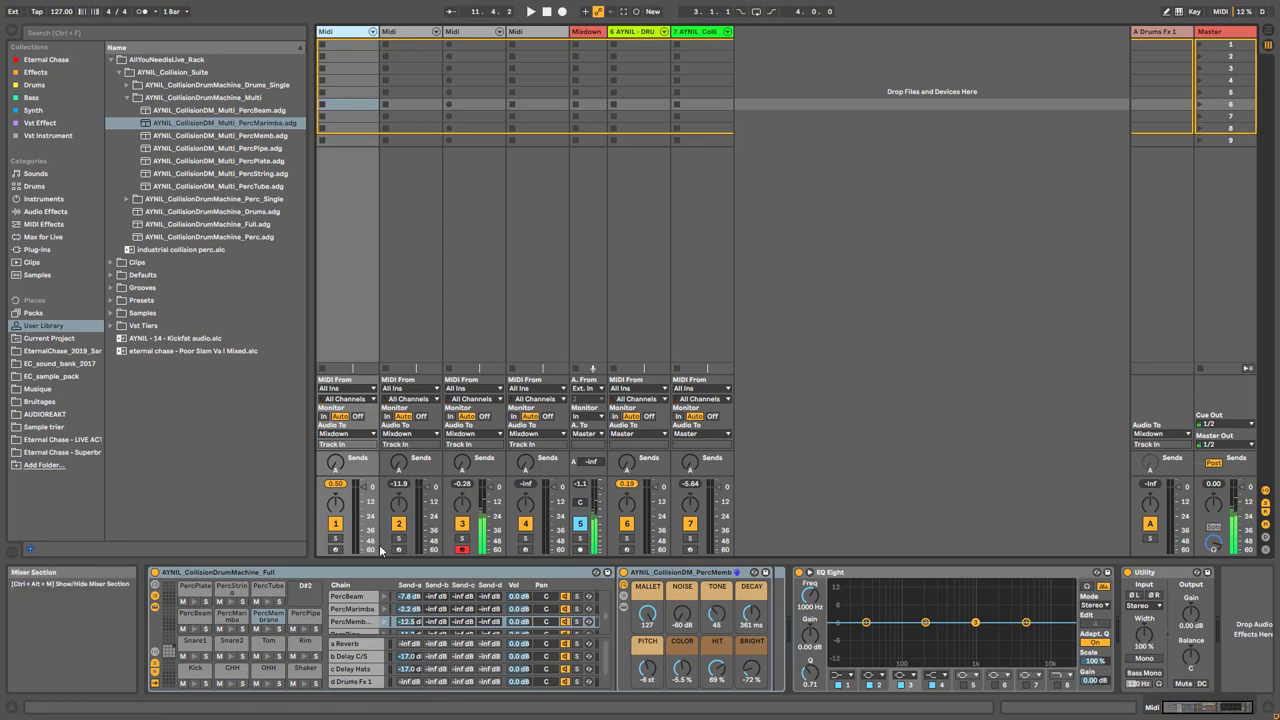
{"action": "left_click", "coordinate": [335, 549]}
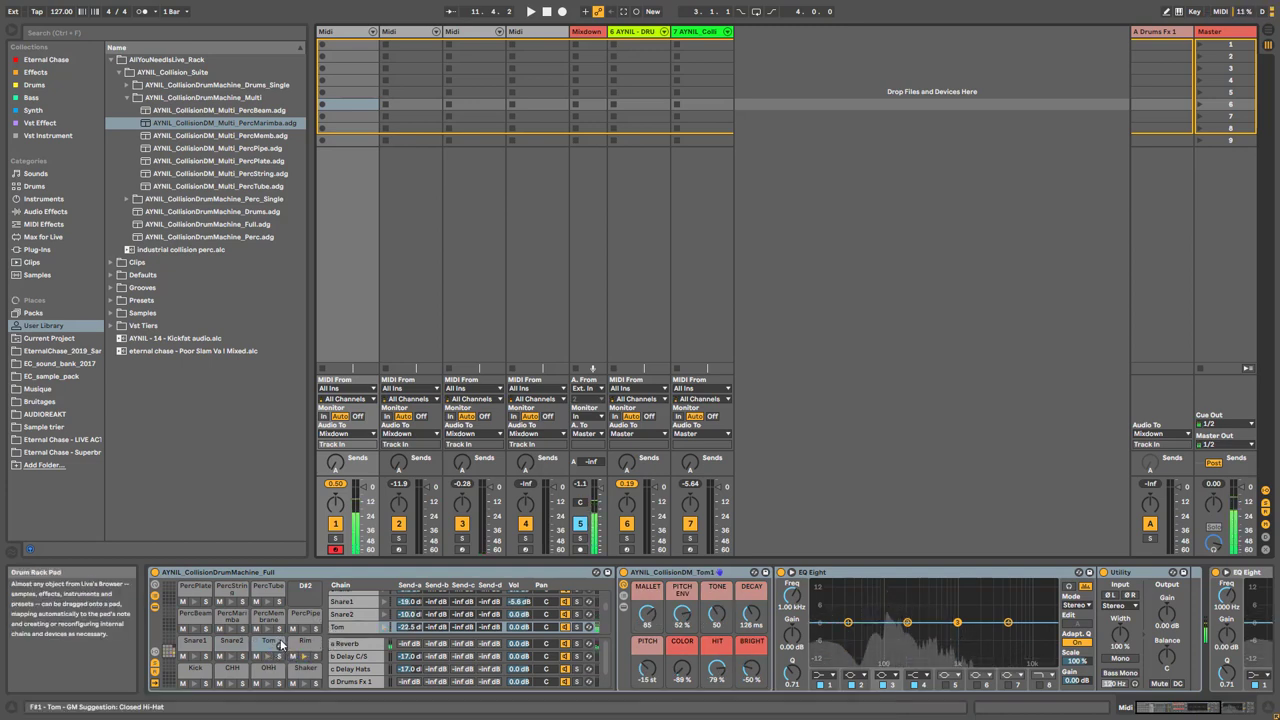
{"action": "left_click", "coordinate": [306, 643]}
{"action": "left_click", "coordinate": [303, 622]}
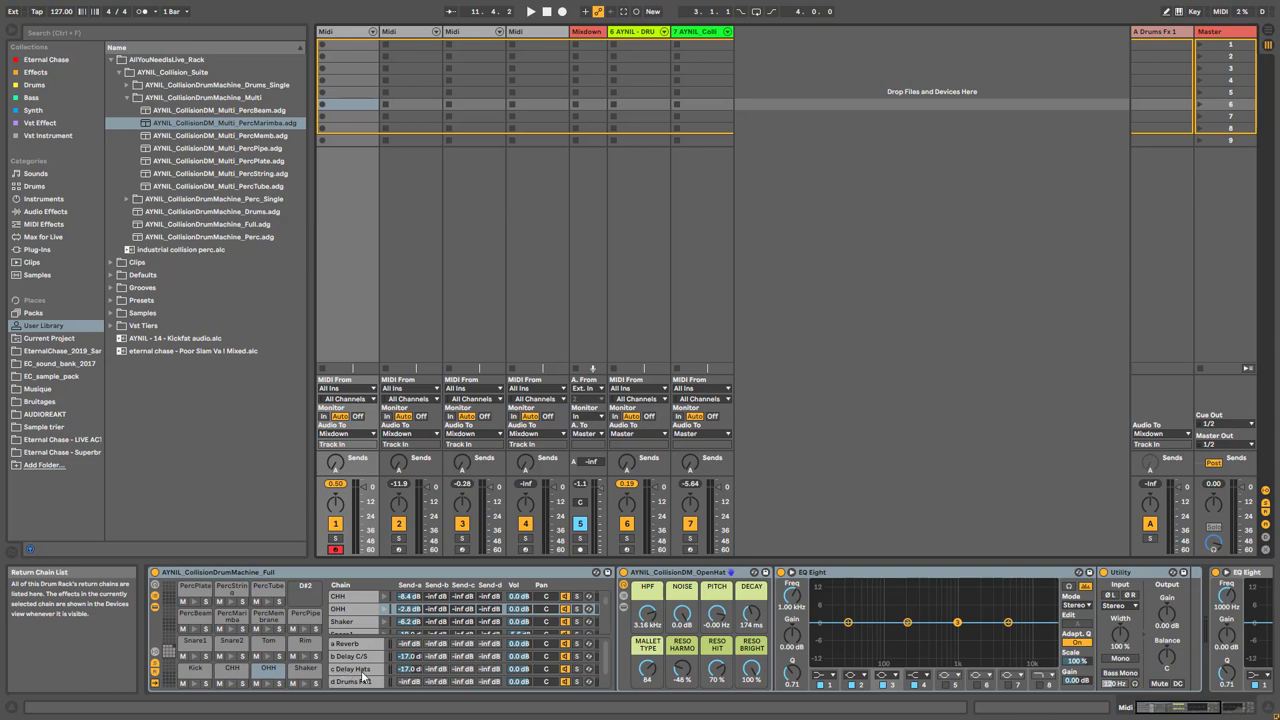
- Set Send-c of the OHH chain to -5.6 dB and Send-d of the PercMarimba chain to 0.0 dB
{"action": "left_click_drag", "start_coordinate": [462, 608], "coordinate": [462, 585]}
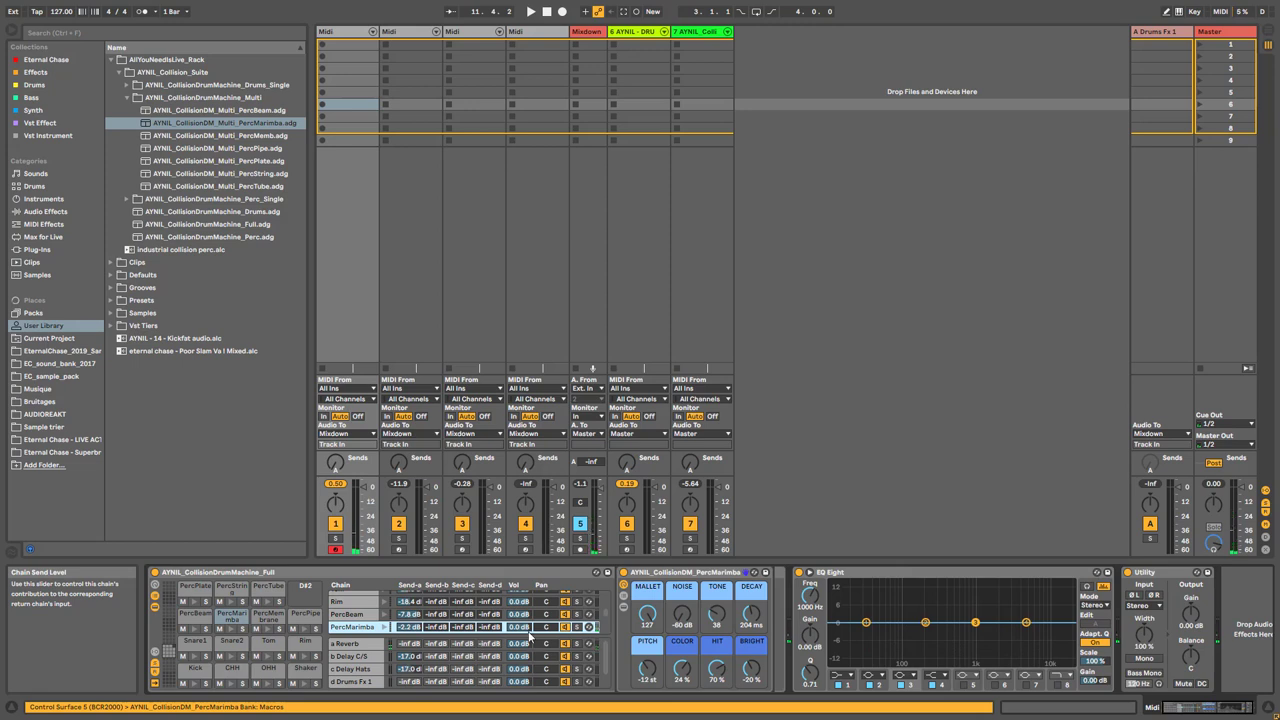
{"action": "left_click_drag", "start_coordinate": [489, 627], "coordinate": [489, 582]}
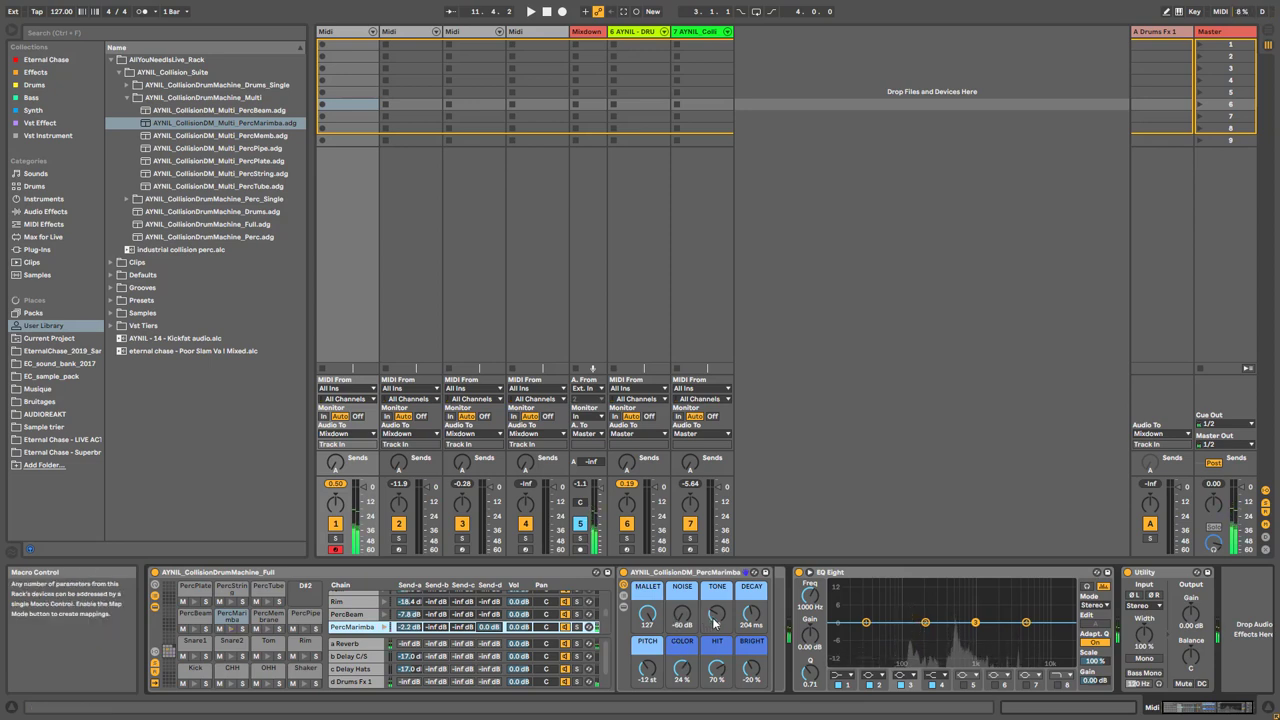
- Set the PercMarimba macros to Pitch -3 st, Tone 17, Color -46%, Hit 25% and Bright -62%
{"action": "left_click_drag", "start_coordinate": [682, 668], "coordinate": [717, 650]}
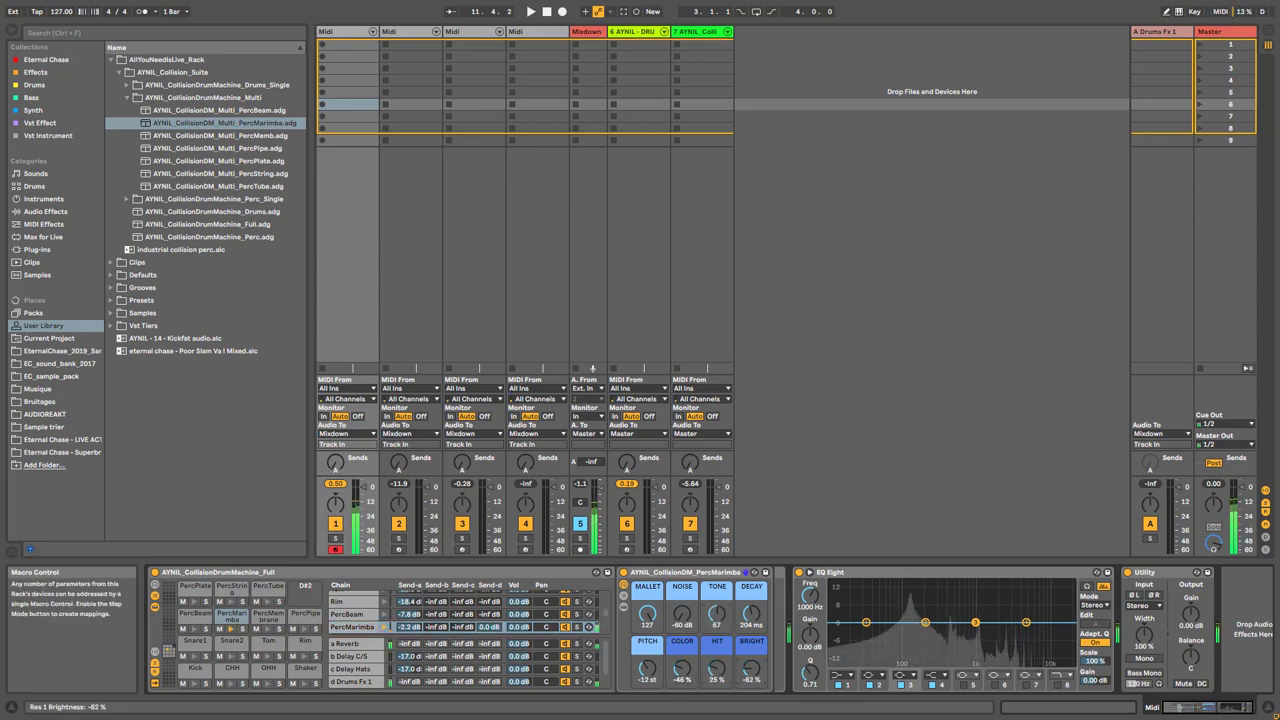
{"action": "left_click_drag", "start_coordinate": [648, 668], "coordinate": [675, 666]}
{"action": "left_click_drag", "start_coordinate": [717, 613], "coordinate": [717, 645]}
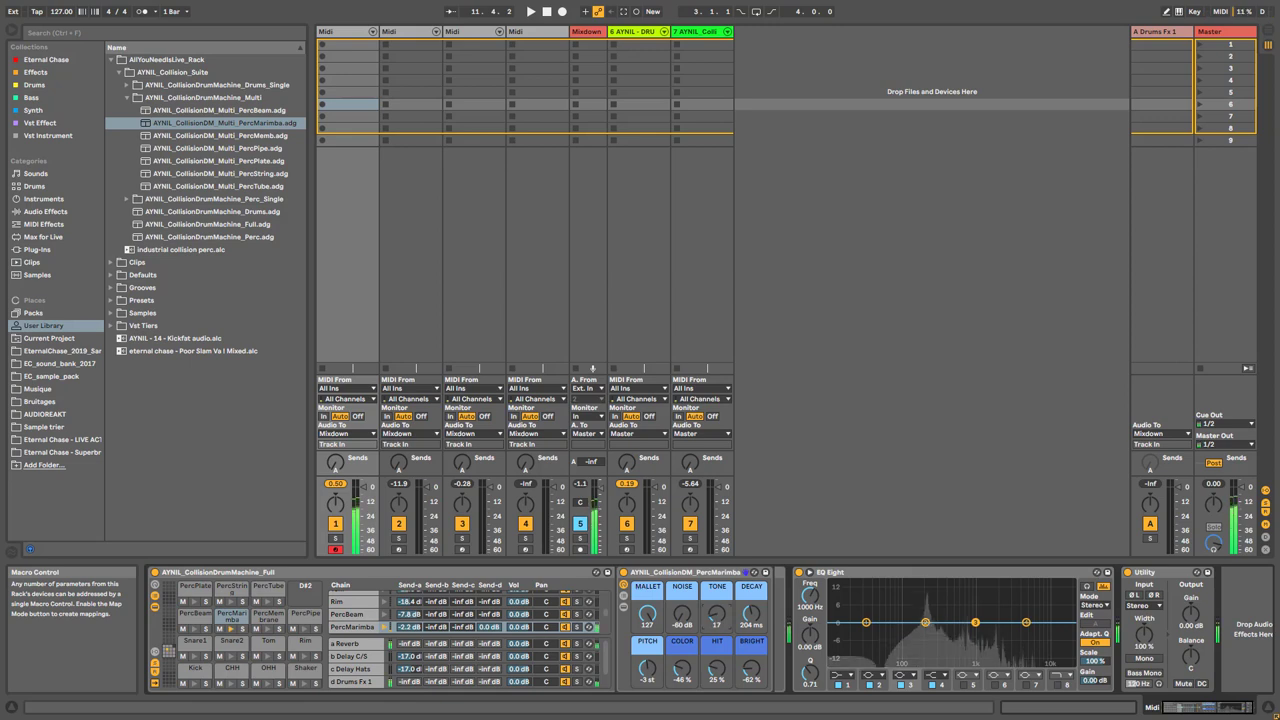
{"action": "left_click", "coordinate": [234, 619]}
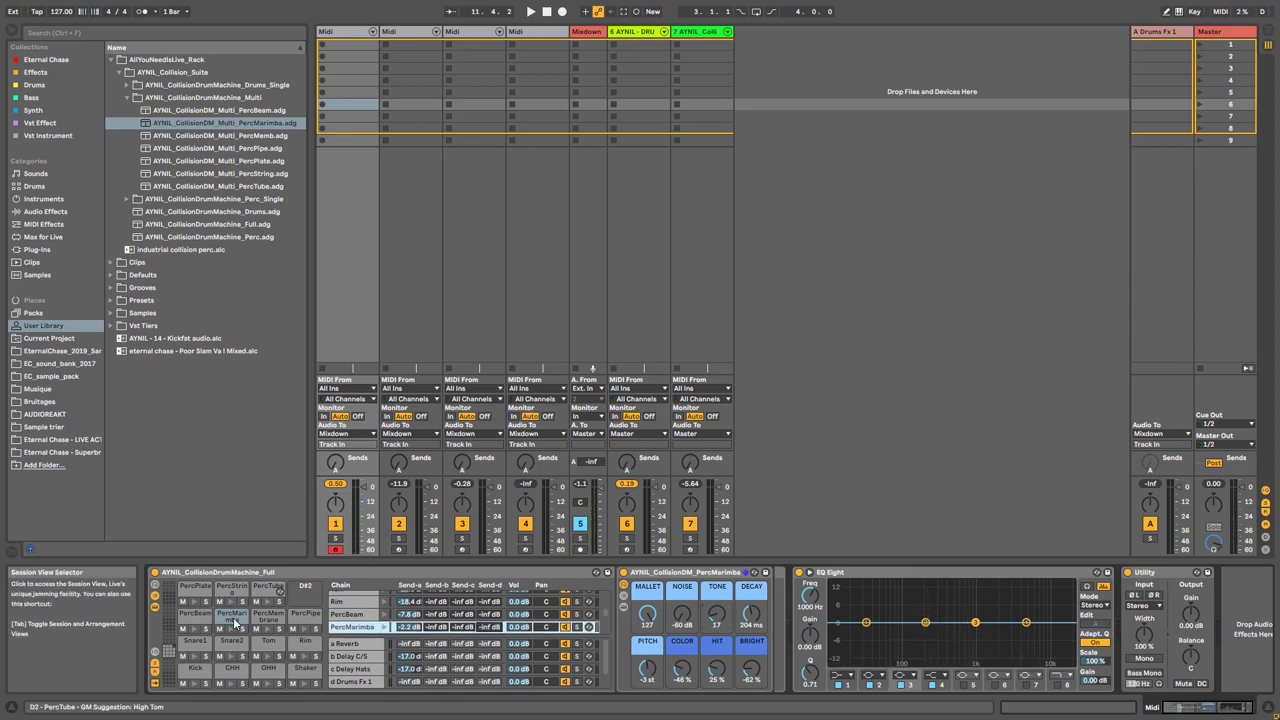
- Select the Kick pad, sweep its Pitch Env macro to -10% and back to 100%, and show the rack's inner devices
{"action": "left_click", "coordinate": [195, 667]}
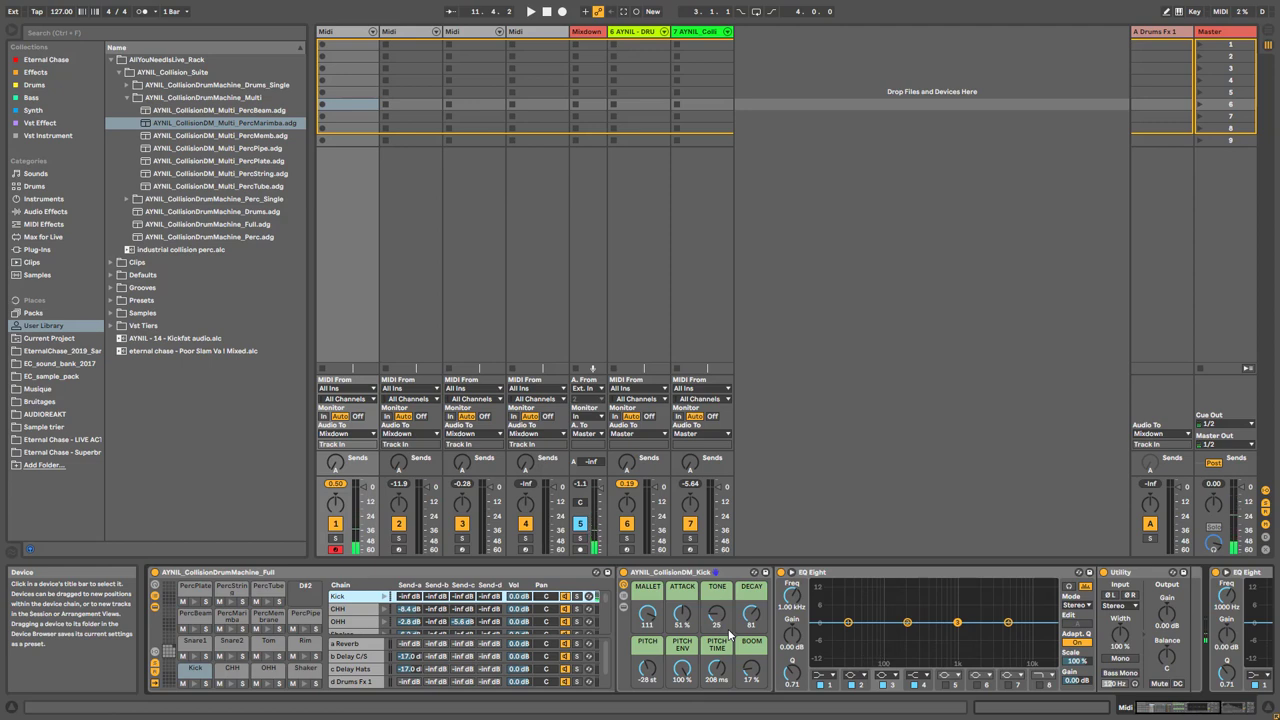
{"action": "left_click_drag", "start_coordinate": [683, 670], "coordinate": [683, 712]}
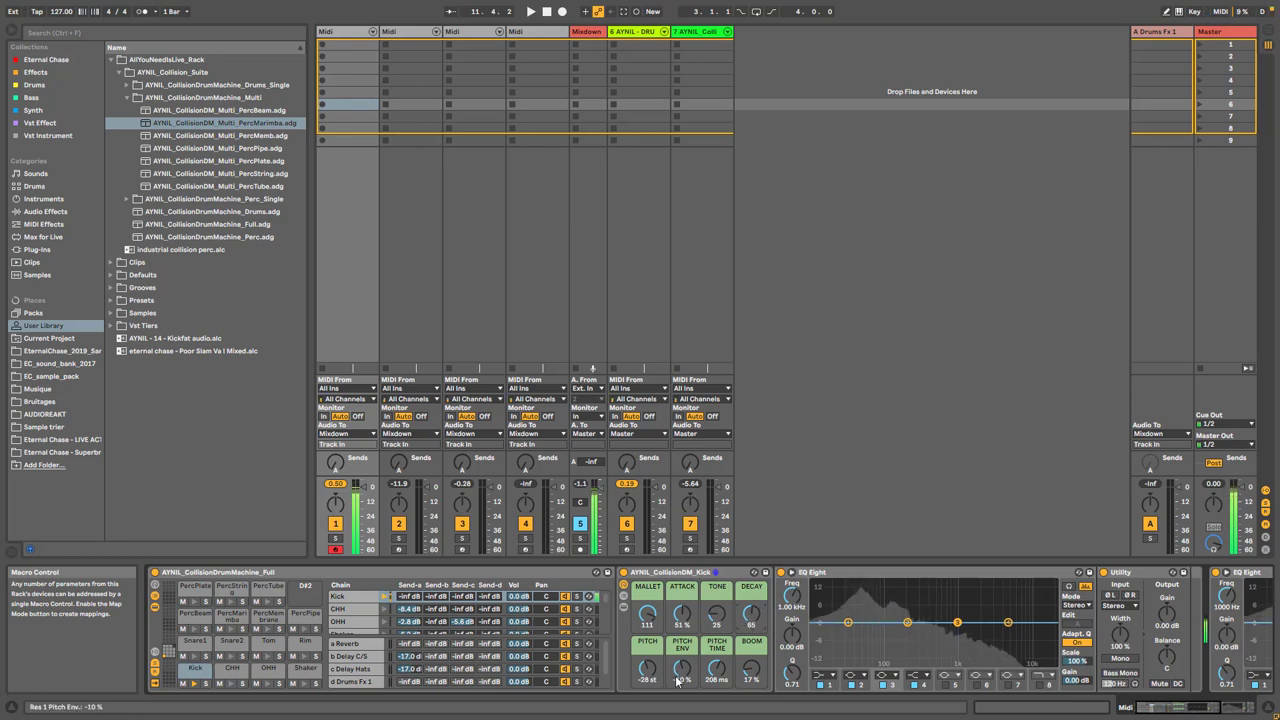
{"action": "left_click_drag", "start_coordinate": [677, 673], "coordinate": [677, 588]}
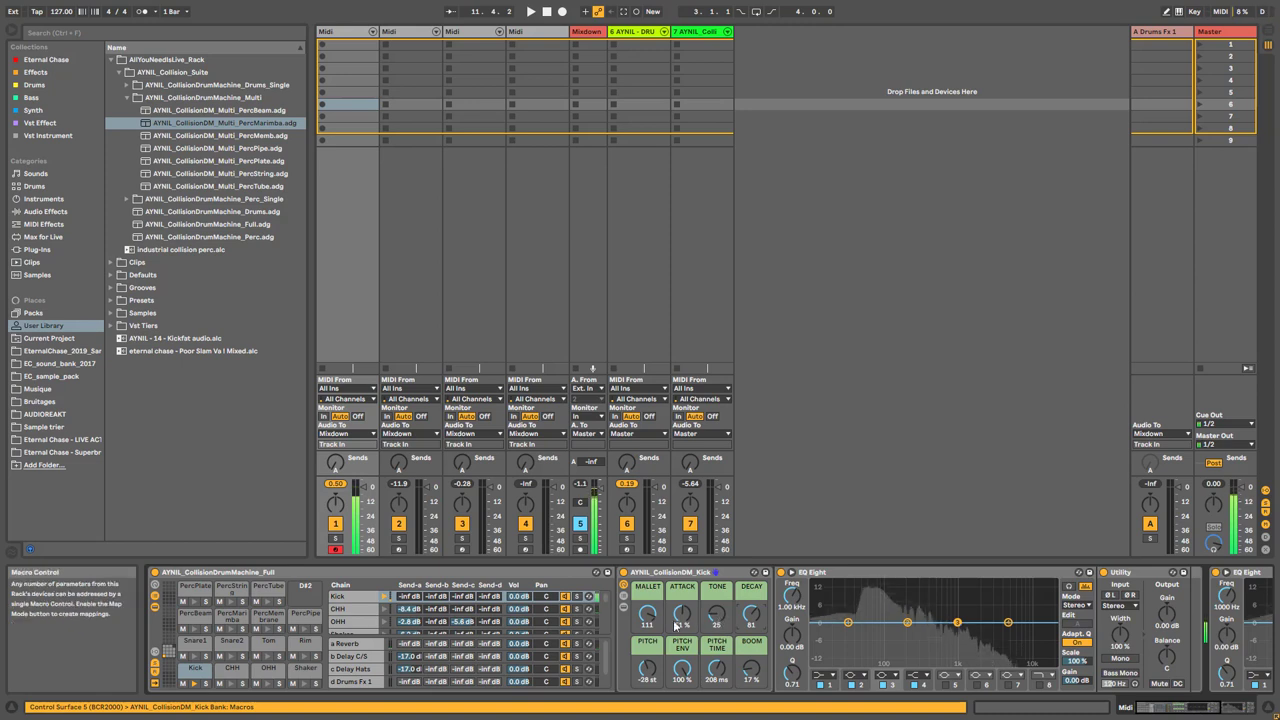
{"action": "left_click", "coordinate": [623, 607]}
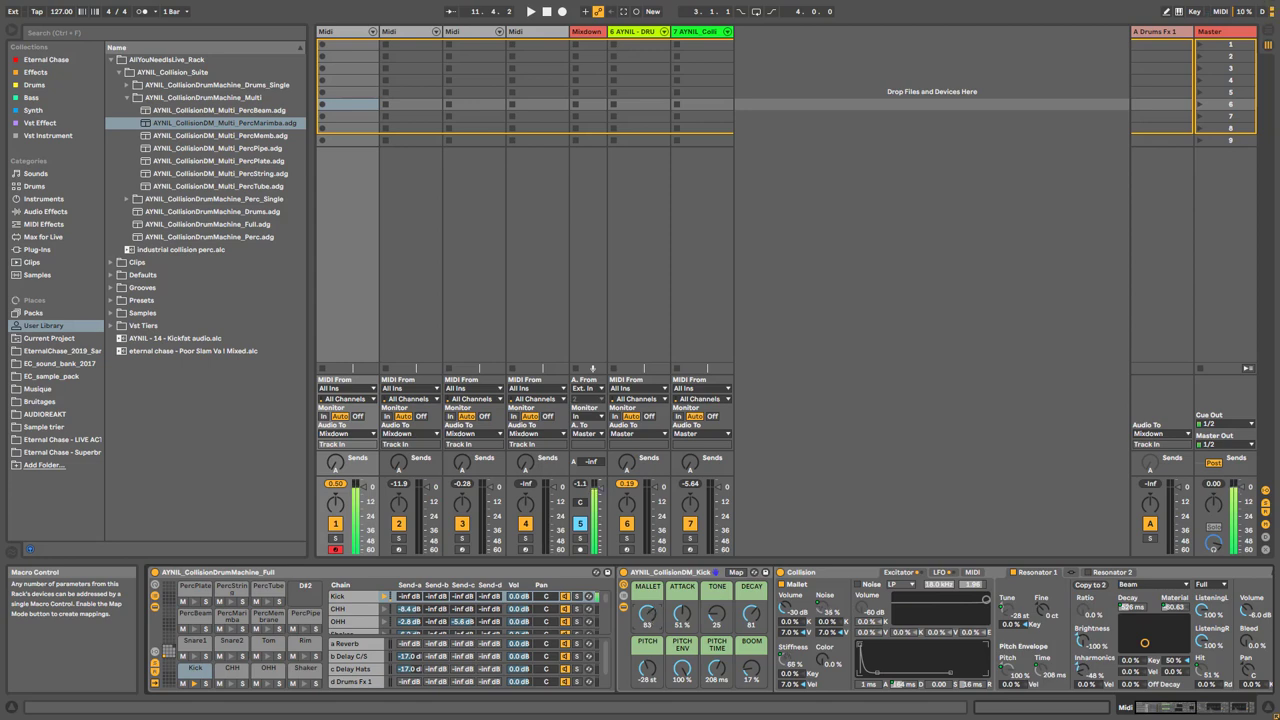
- Try the Kick's Pitch Env at -13%, restore it to 100%, and set Mallet to 109, Tone to 27 and Decay to 80
{"action": "left_click_drag", "start_coordinate": [682, 668], "coordinate": [682, 705]}
{"action": "left_click_drag", "start_coordinate": [751, 614], "coordinate": [751, 642]}
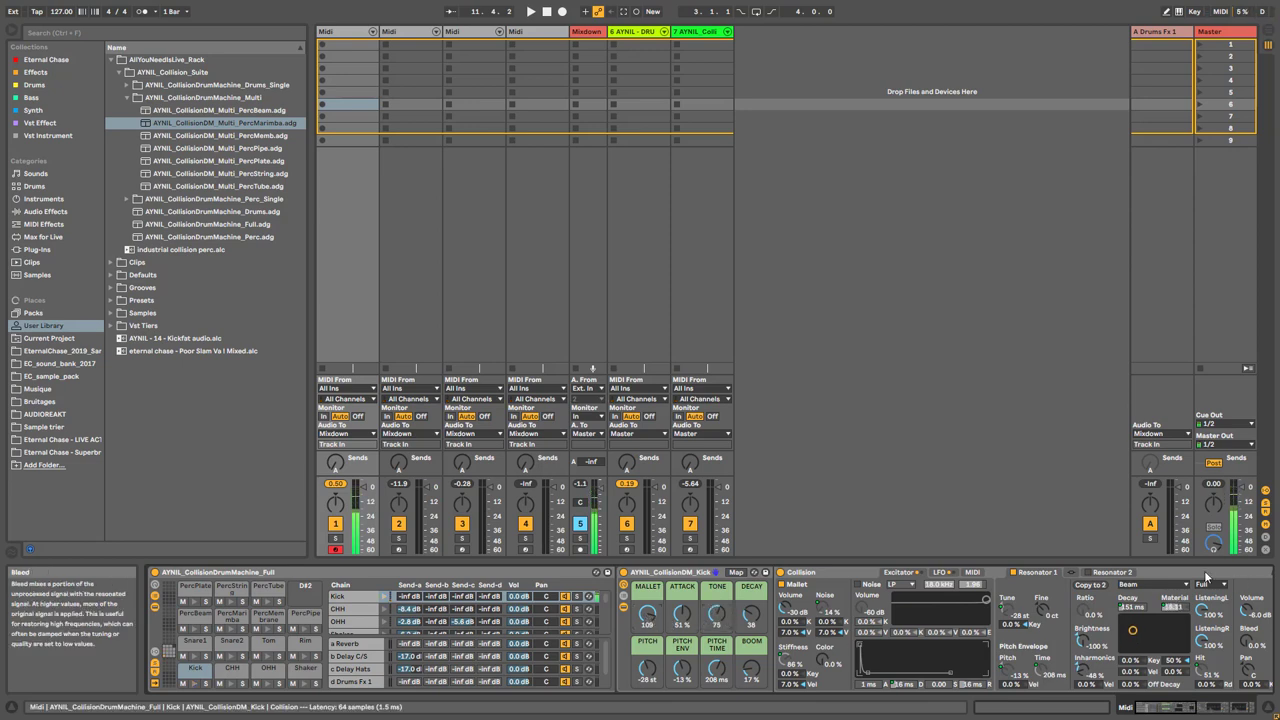
{"action": "left_click_drag", "start_coordinate": [716, 622], "coordinate": [716, 705]}
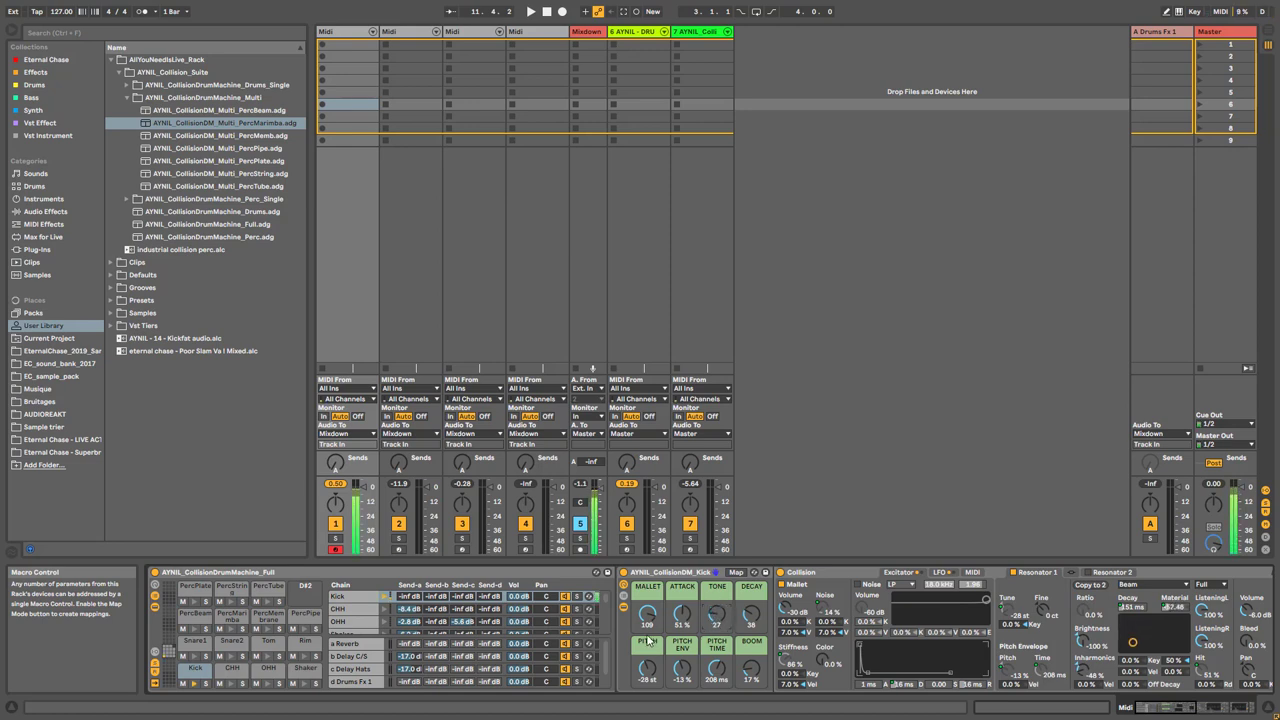
{"action": "left_click_drag", "start_coordinate": [751, 615], "coordinate": [751, 599]}
{"action": "left_click_drag", "start_coordinate": [697, 682], "coordinate": [697, 610]}
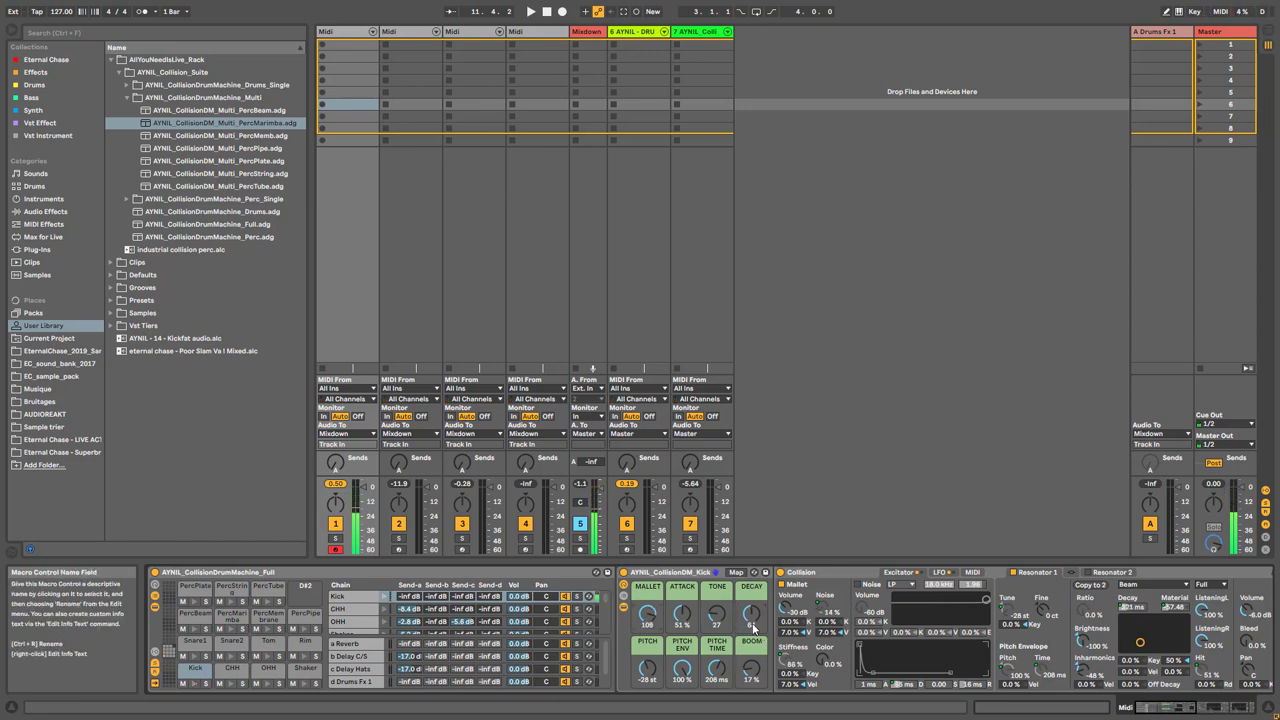
{"action": "left_click_drag", "start_coordinate": [753, 617], "coordinate": [753, 621]}
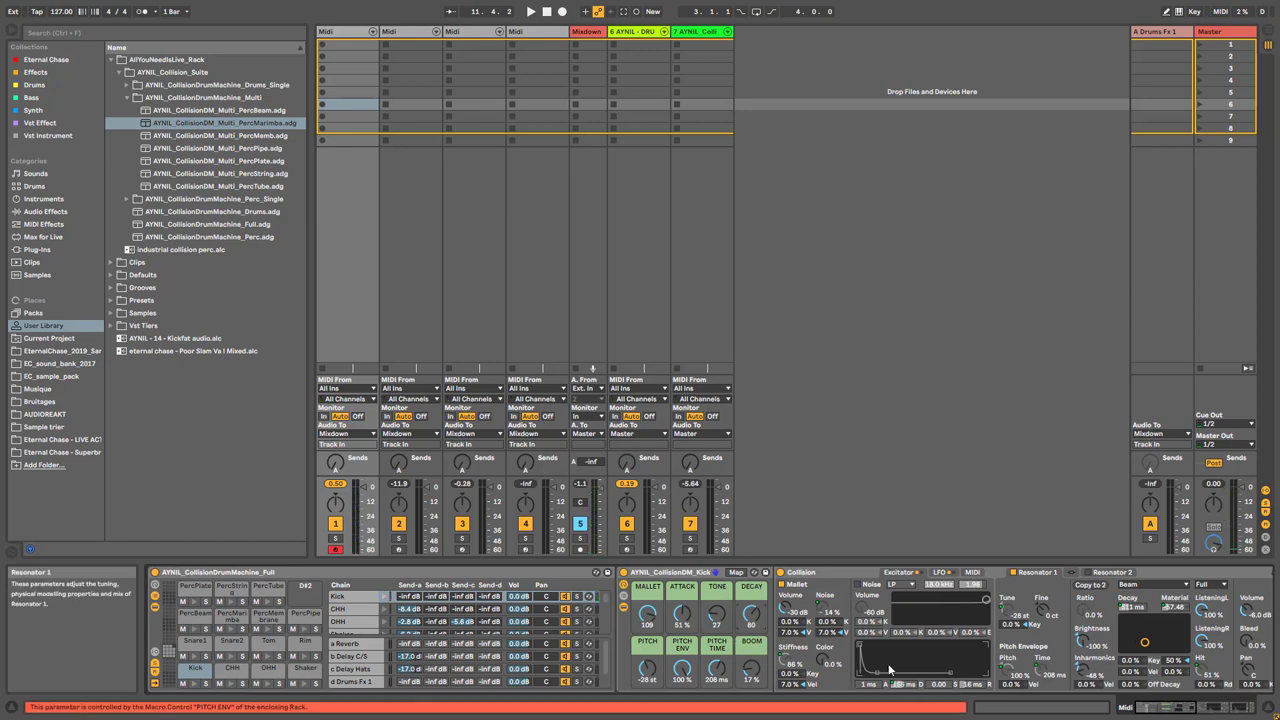
- Set the Kick's Pitch Time macro to 35 ms and Boom to 20%, keeping Pitch Env at 100%
{"action": "left_click_drag", "start_coordinate": [682, 668], "coordinate": [682, 668]}
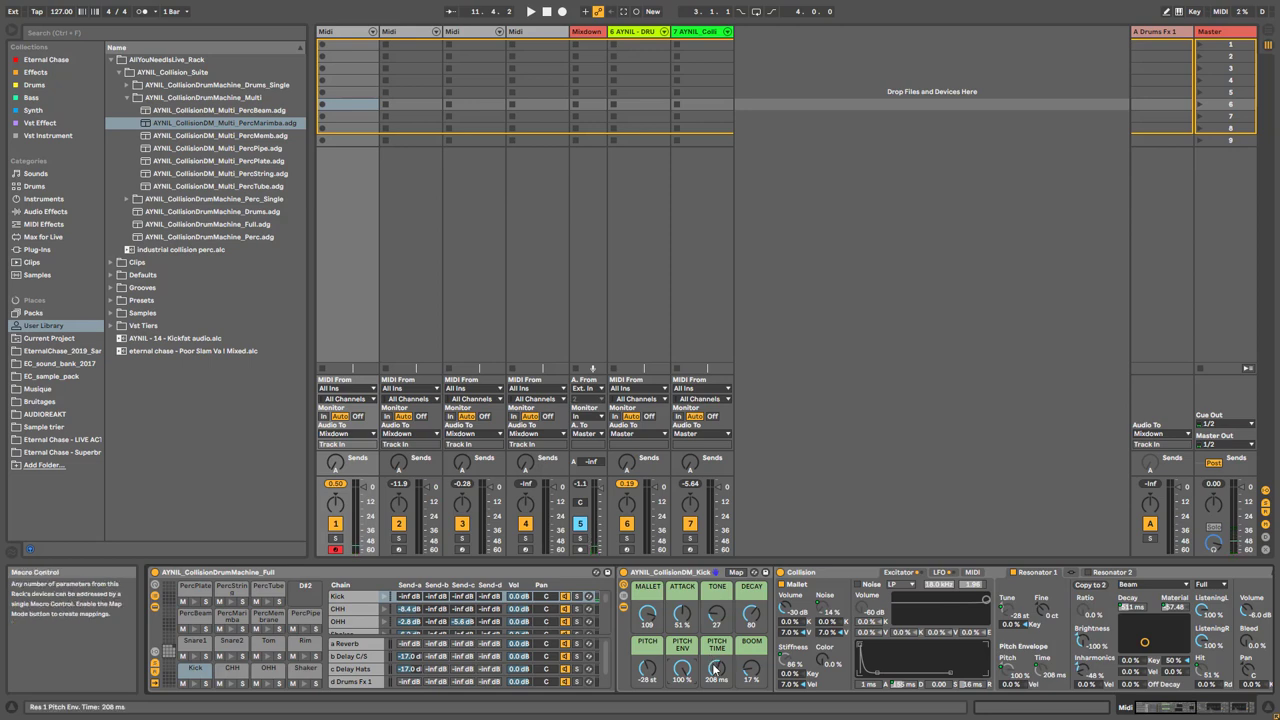
{"action": "left_click_drag", "start_coordinate": [716, 668], "coordinate": [716, 690]}
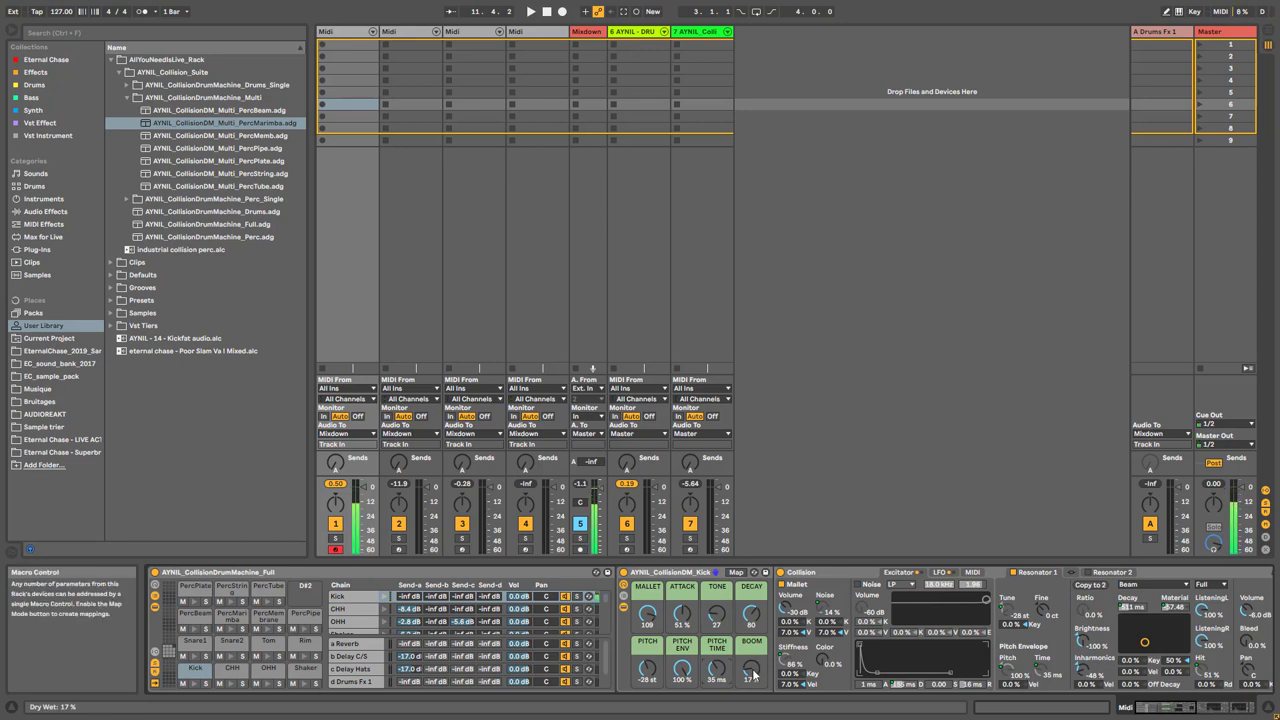
{"action": "left_click_drag", "start_coordinate": [681, 668], "coordinate": [682, 628]}
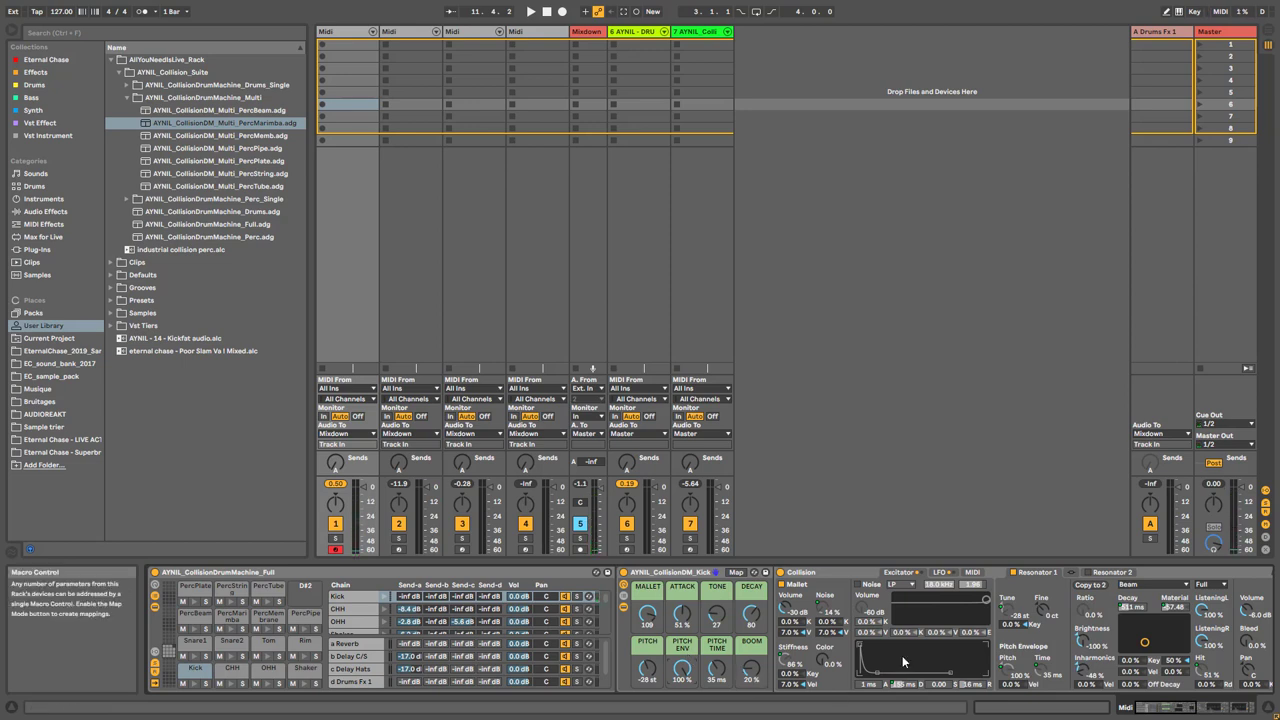
- Unfold the Rbass Style device in the Kick chain, set the Boom macro to 19%, and fold the device again
{"action": "scroll", "coordinate": [1165, 690], "scroll_direction": "right", "scroll_amount": 6}
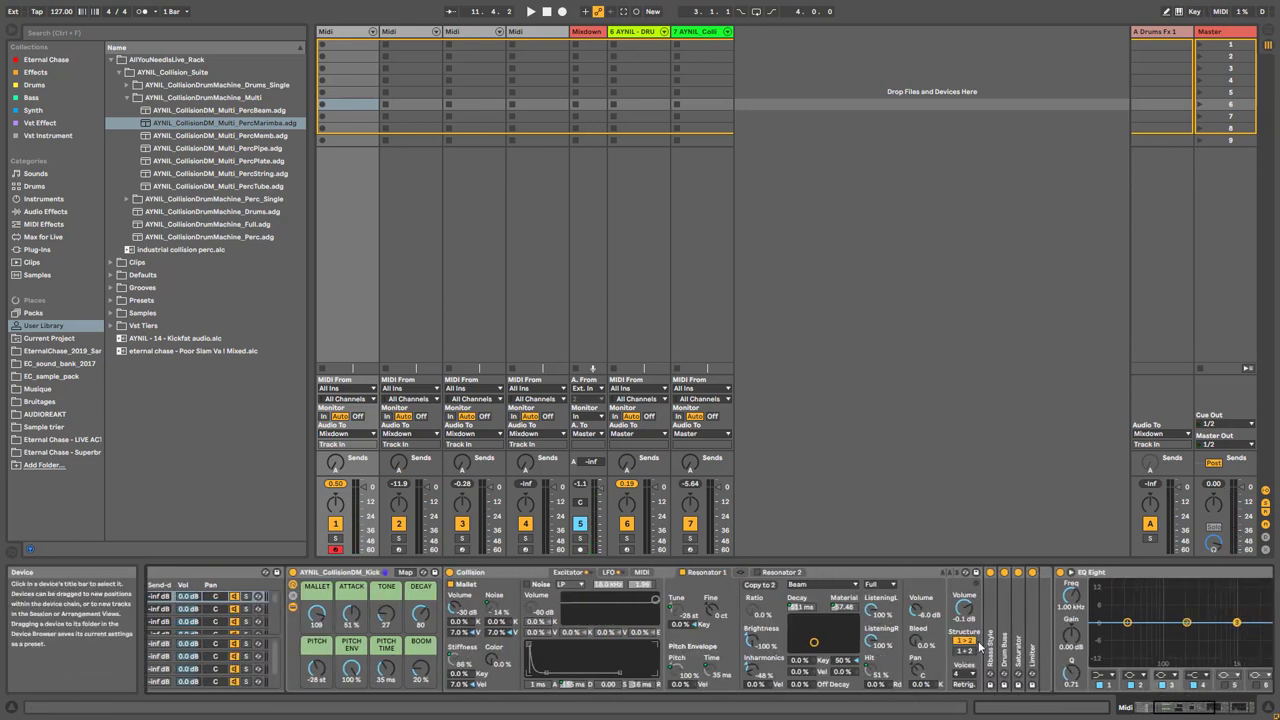
{"action": "double_click", "coordinate": [1000, 648]}
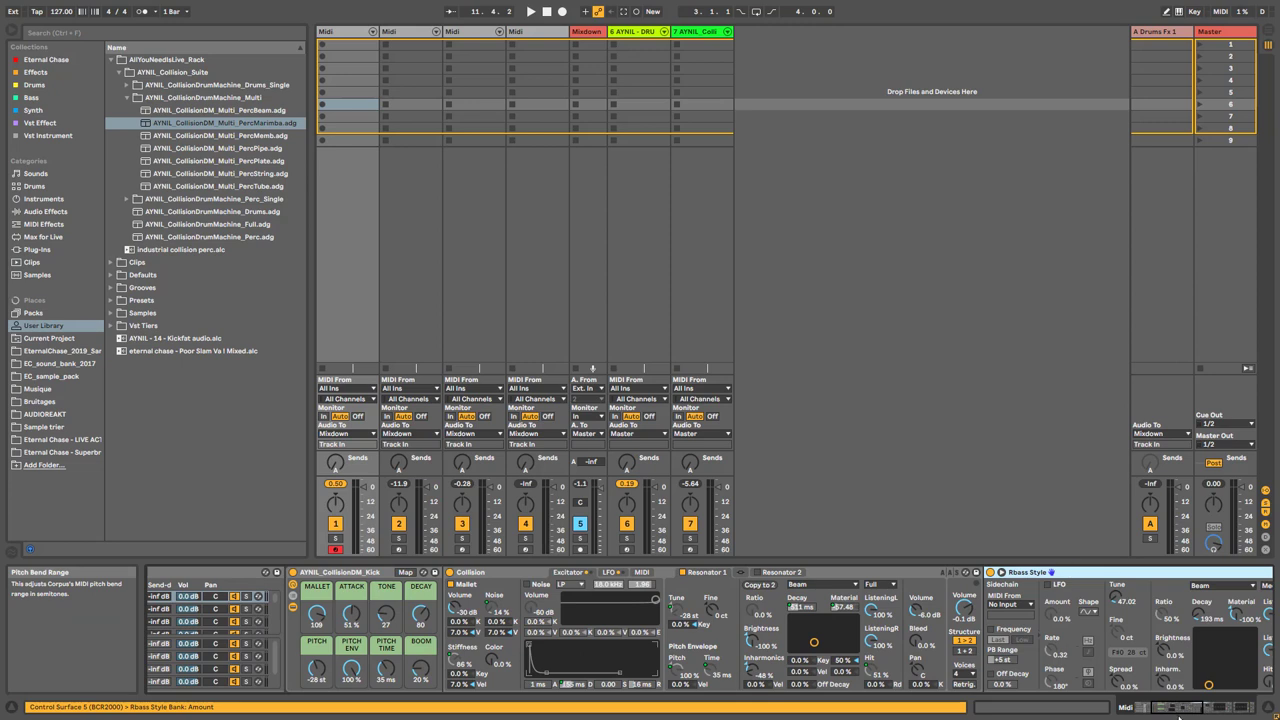
{"action": "scroll", "coordinate": [1178, 716], "scroll_direction": "right", "scroll_amount": 2}
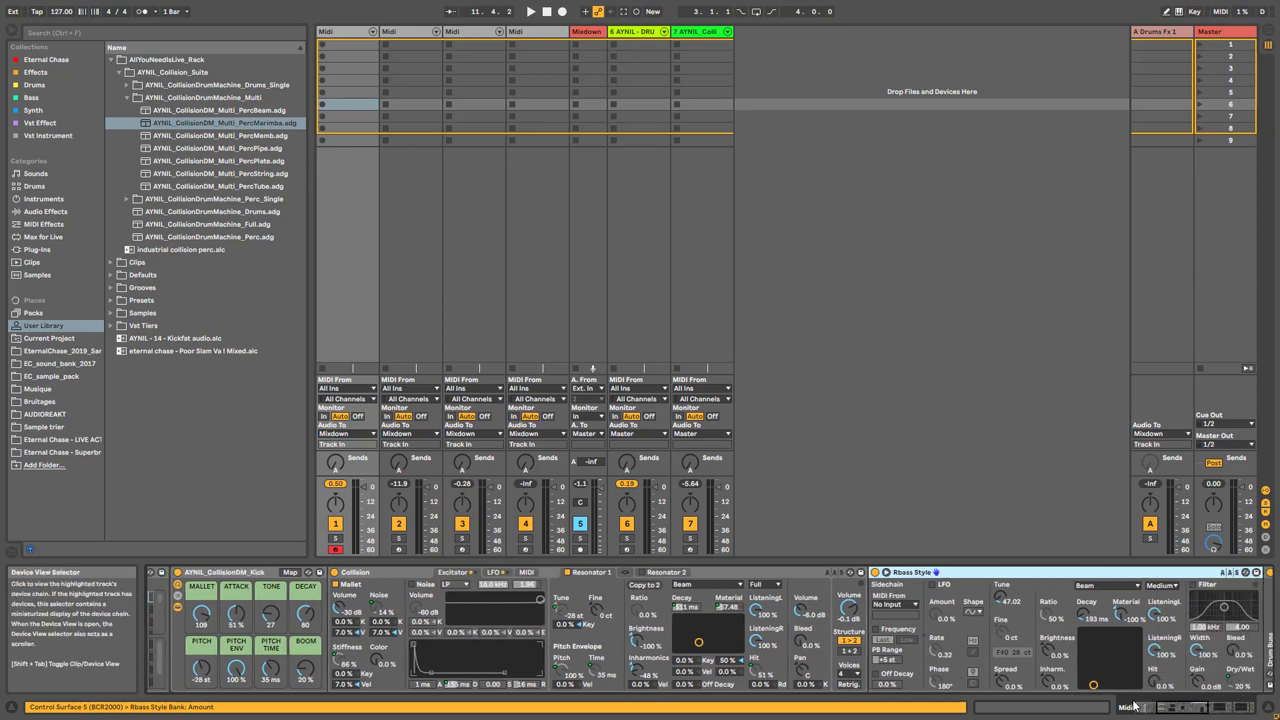
{"action": "scroll", "coordinate": [1134, 706], "scroll_direction": "left", "scroll_amount": 6}
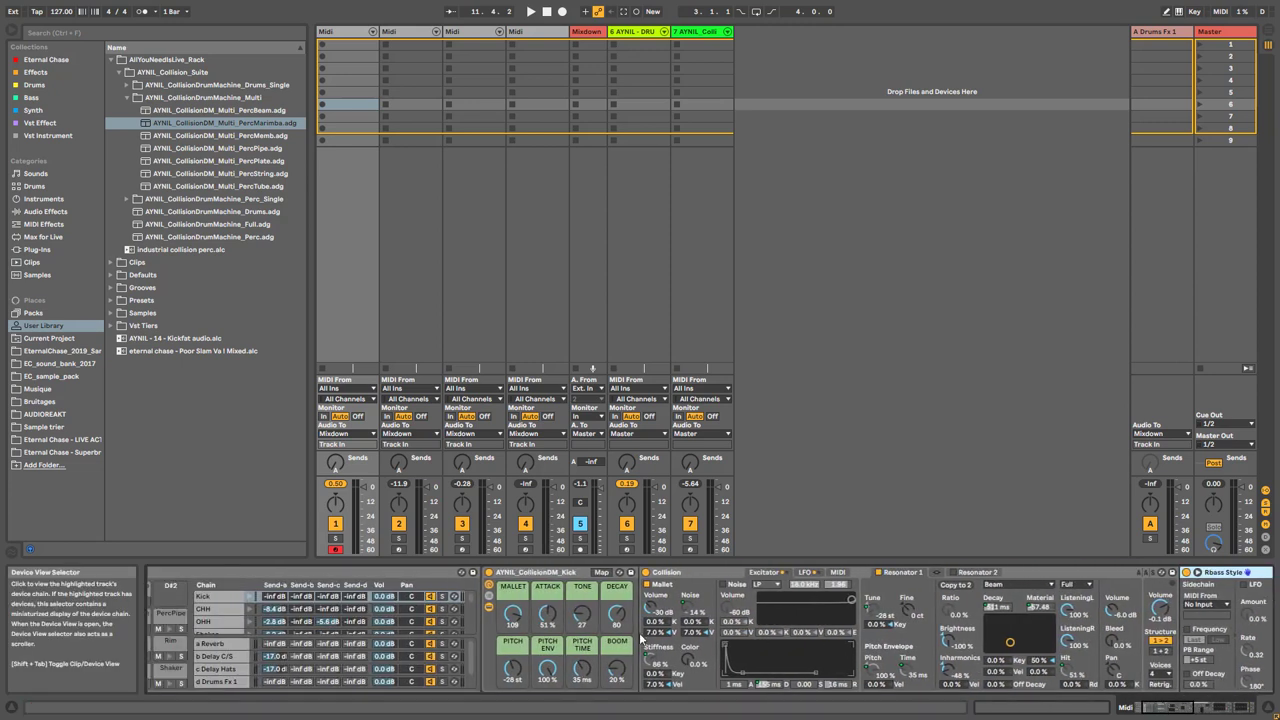
{"action": "left_click_drag", "start_coordinate": [617, 669], "coordinate": [617, 700]}
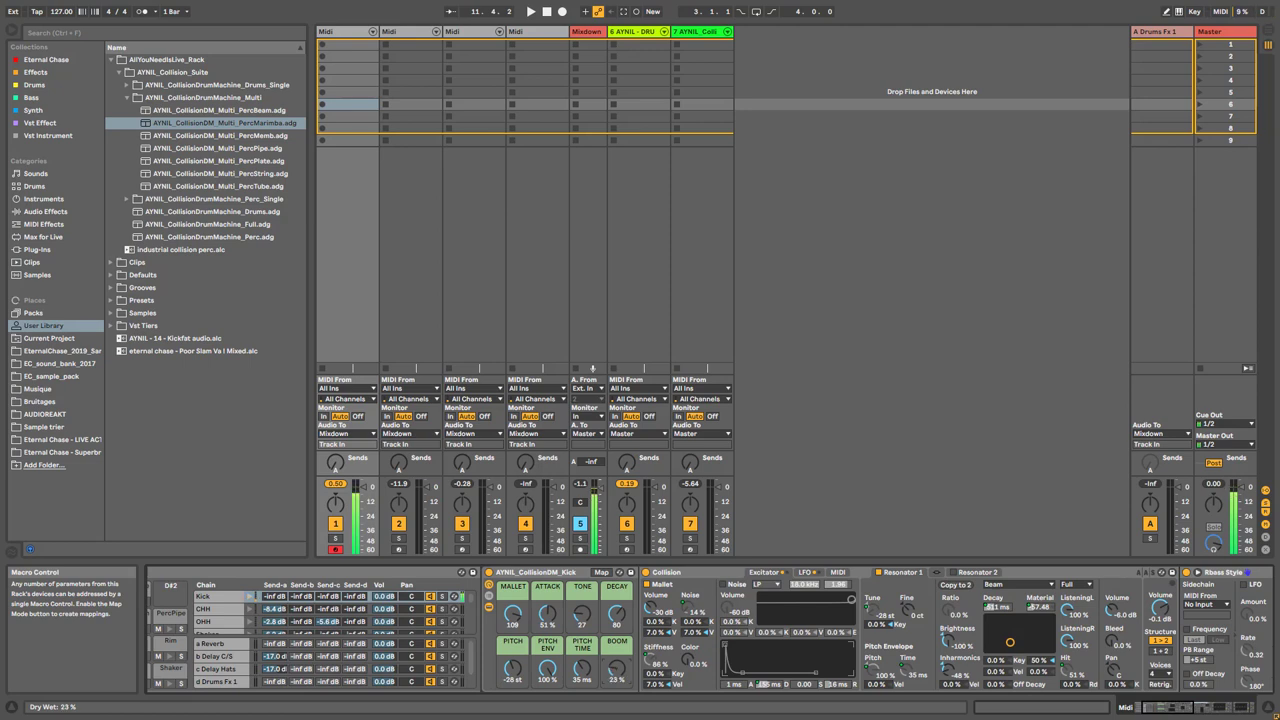
{"action": "scroll", "coordinate": [1180, 708], "scroll_direction": "right", "scroll_amount": 10}
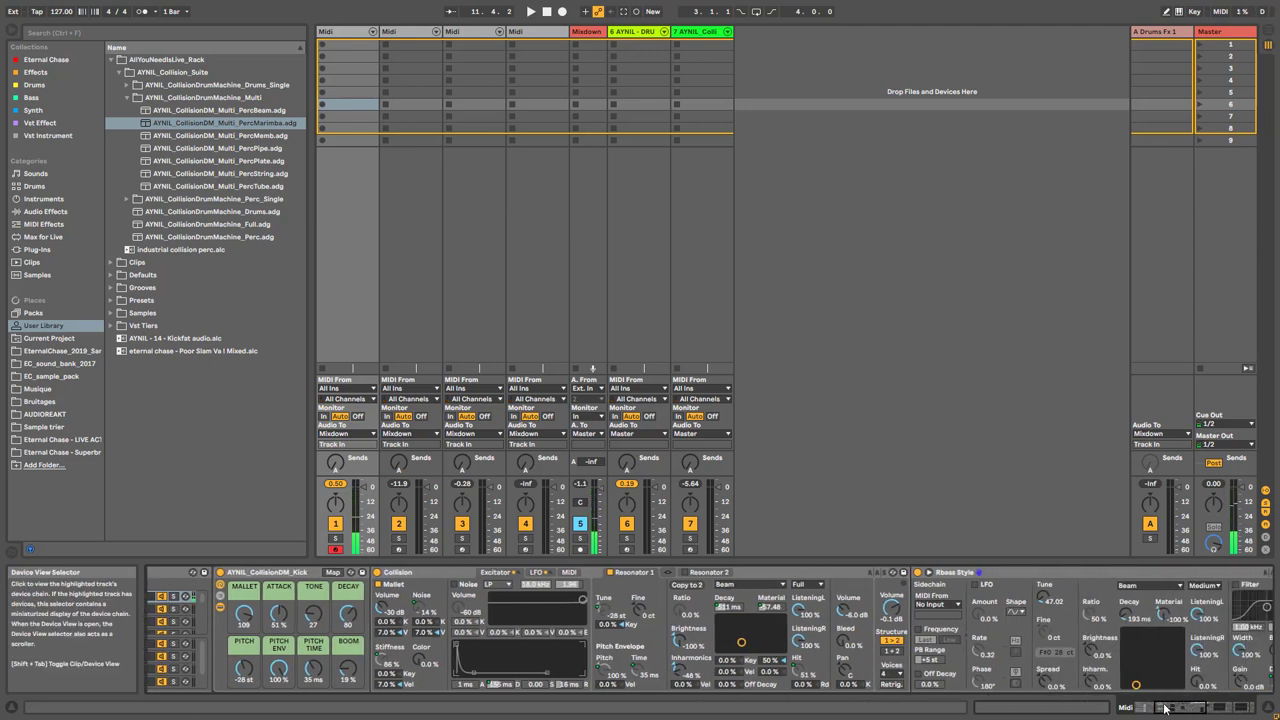
{"action": "double_click", "coordinate": [746, 572]}
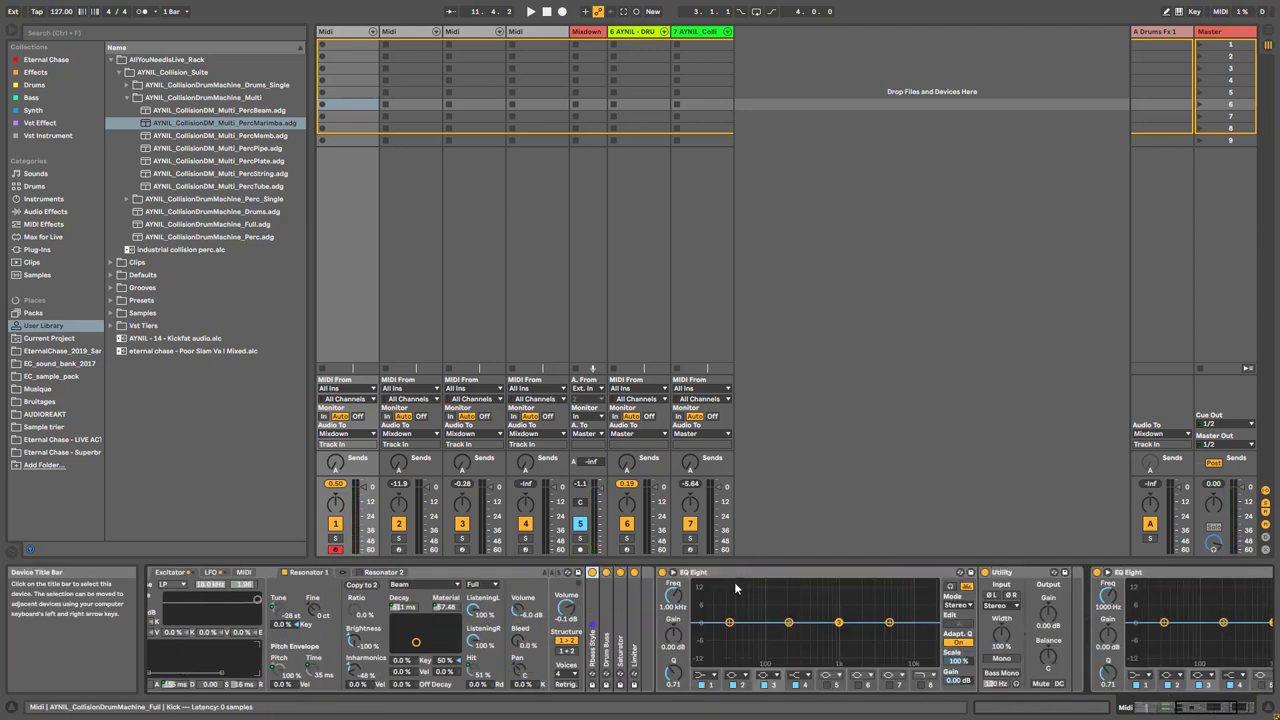
- Unfold the Kick's Drum Buss and Saturator, compare the sound with both bypassed and re-enabled, and fold them again
{"action": "double_click", "coordinate": [607, 645]}
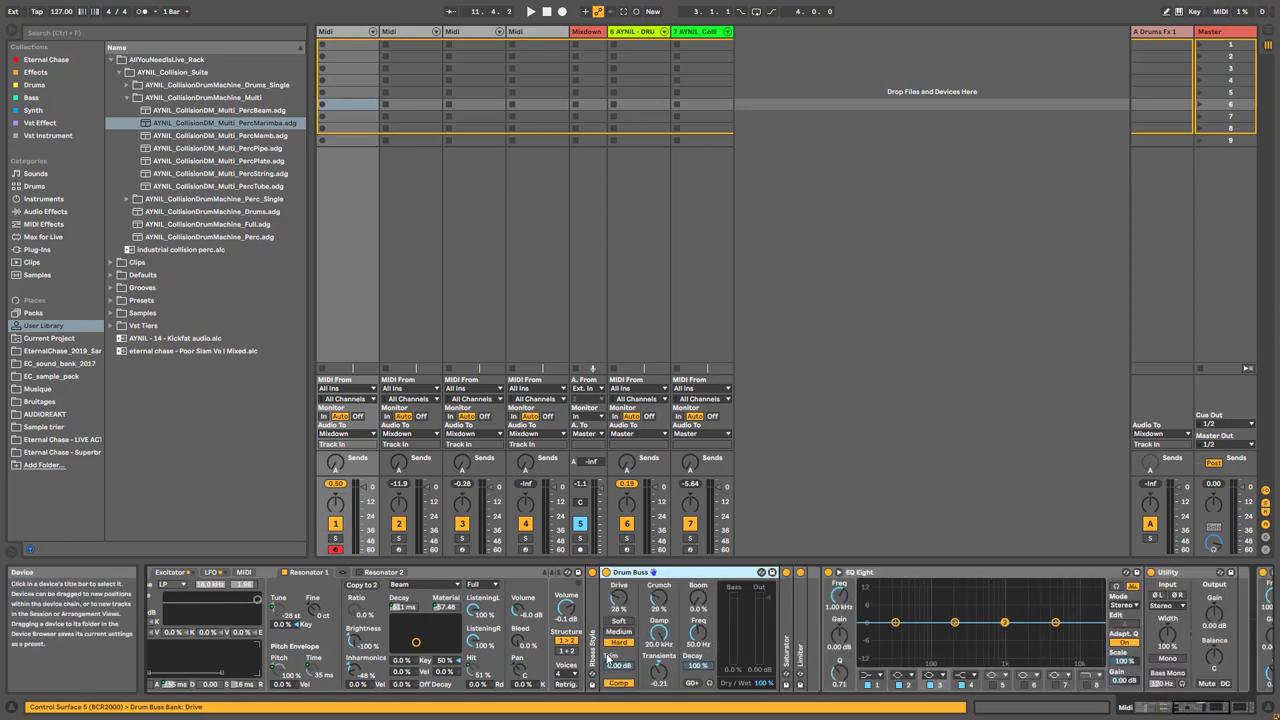
{"action": "double_click", "coordinate": [783, 630]}
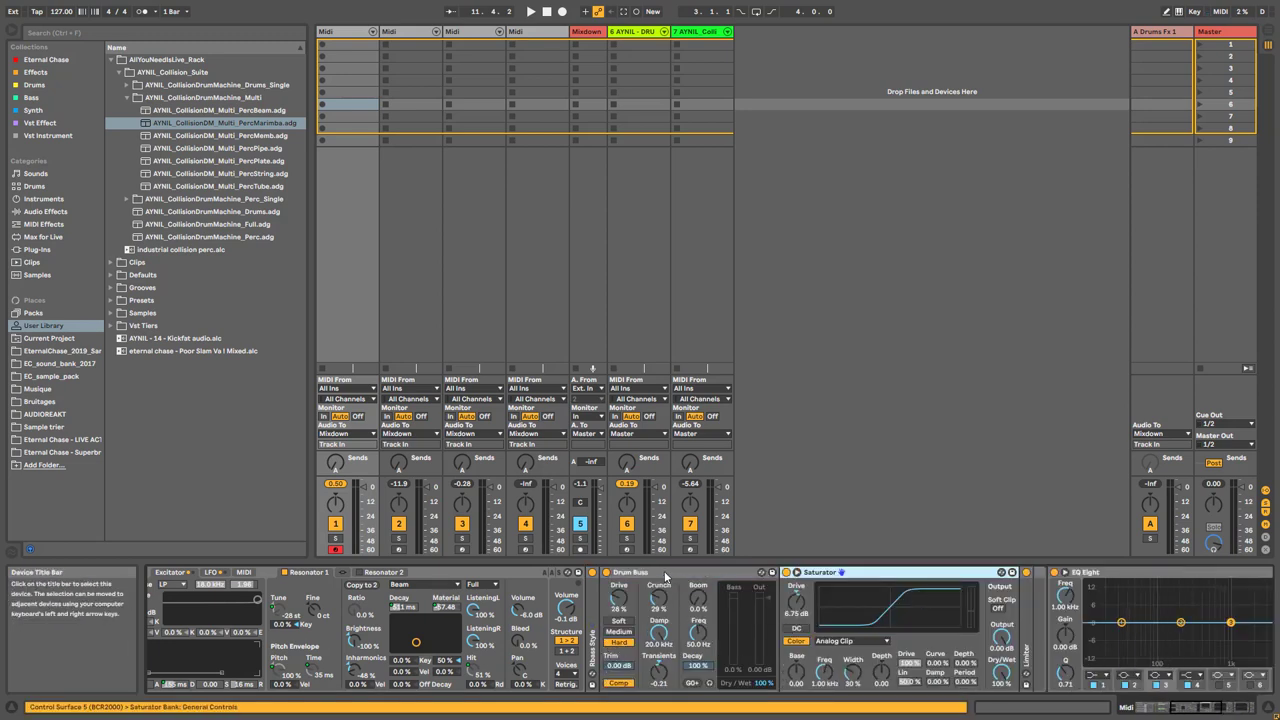
{"action": "left_click", "coordinate": [605, 572]}
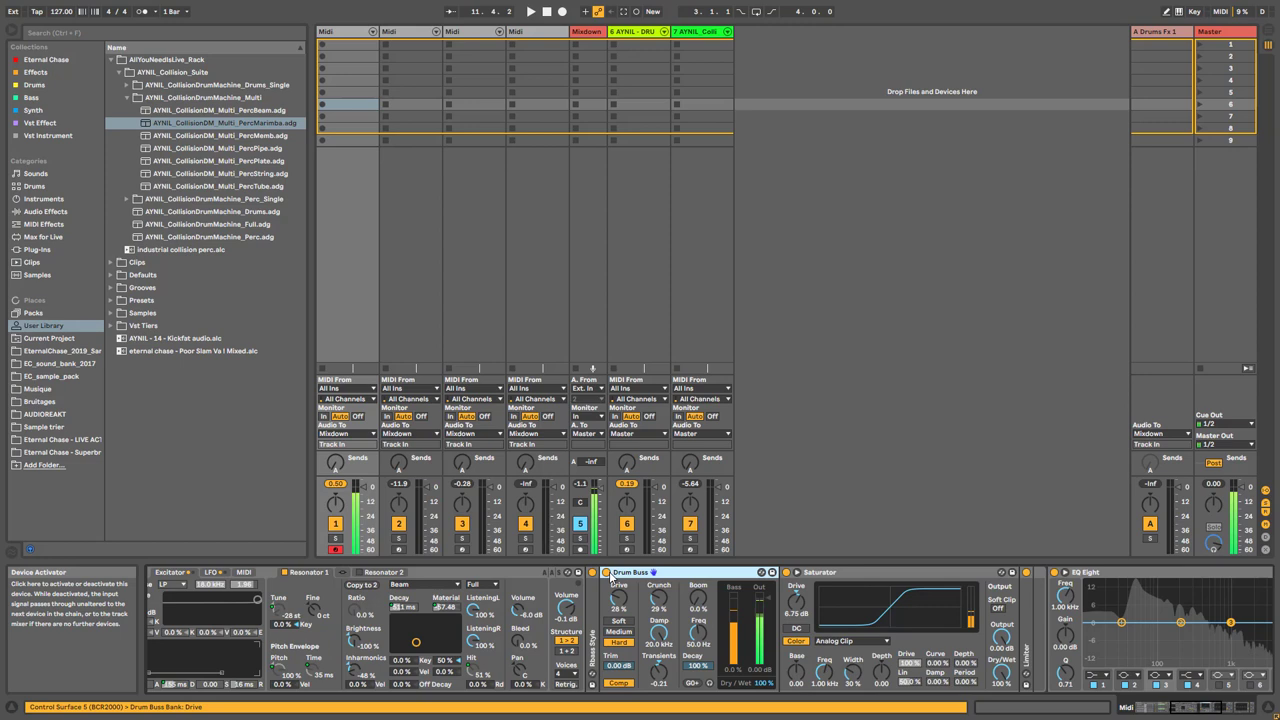
{"action": "left_click", "coordinate": [786, 573]}
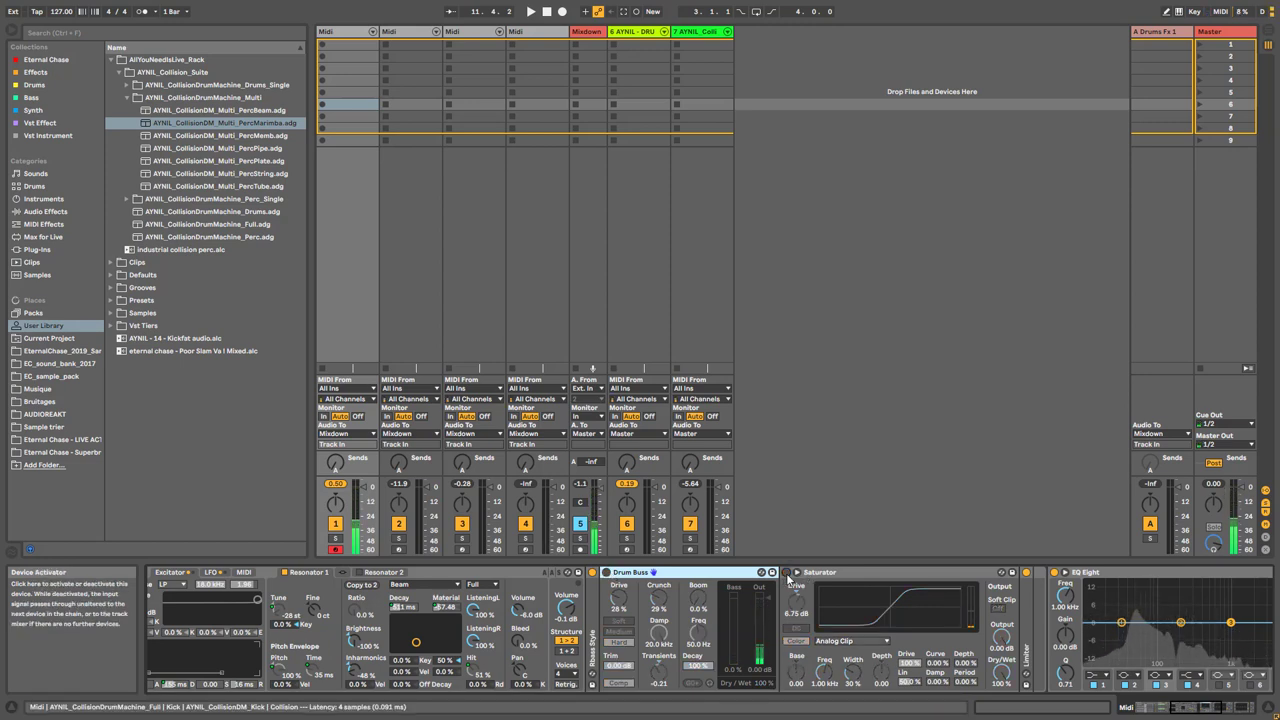
{"action": "left_click", "coordinate": [786, 573]}
{"action": "left_click", "coordinate": [605, 572]}
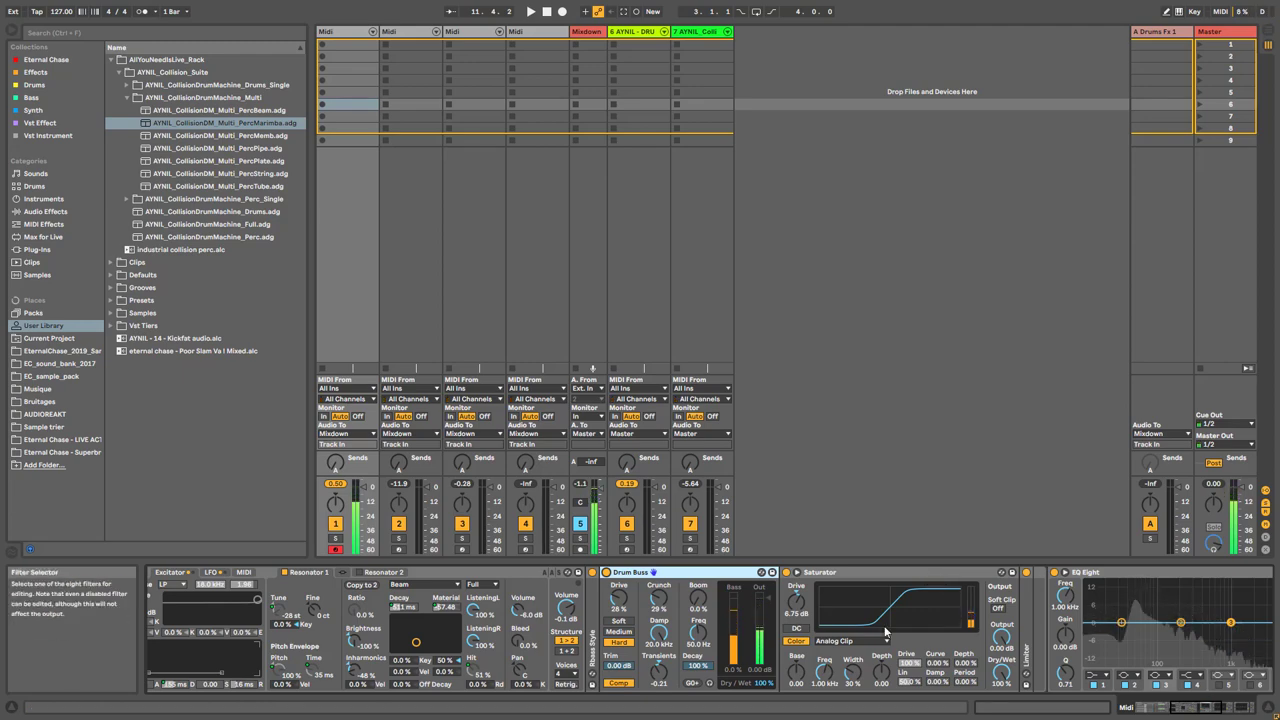
{"action": "double_click", "coordinate": [701, 575]}
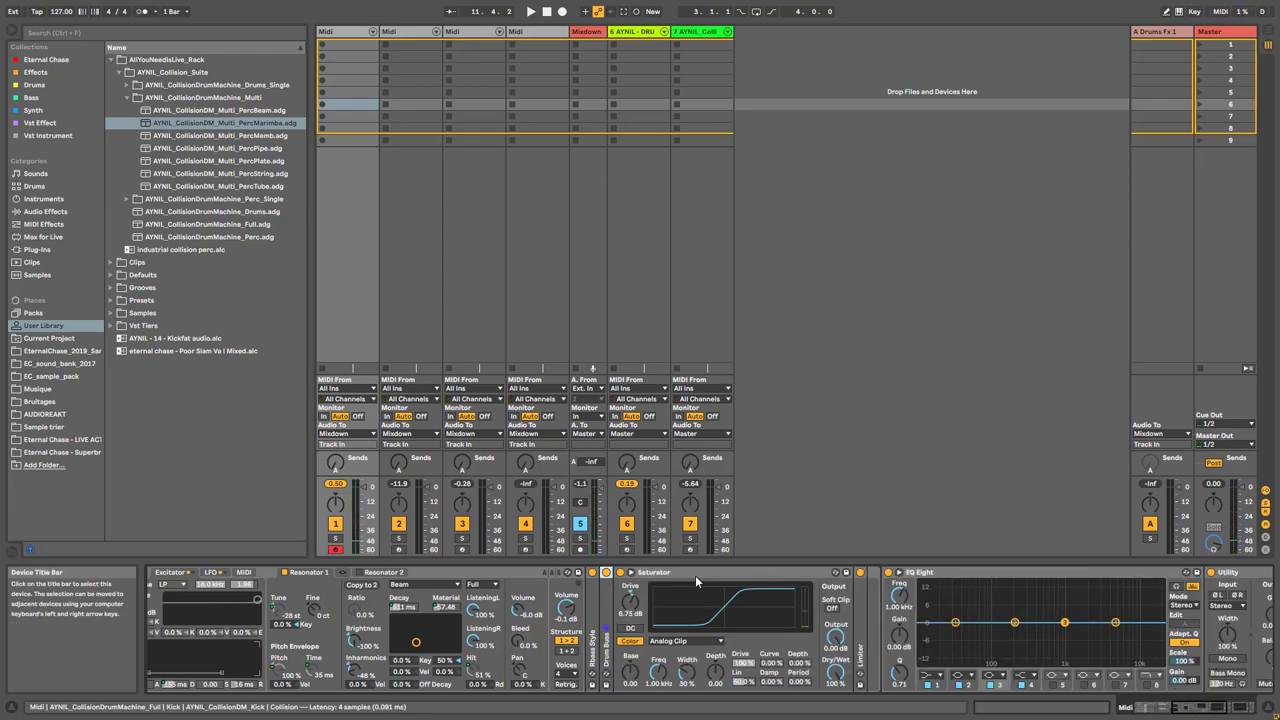
{"action": "double_click", "coordinate": [775, 573]}
- Return to the drum rack, select the CHH pad and set its HPF macro to 22.0 kHz
{"action": "left_click_drag", "start_coordinate": [1202, 708], "coordinate": [1110, 706]}
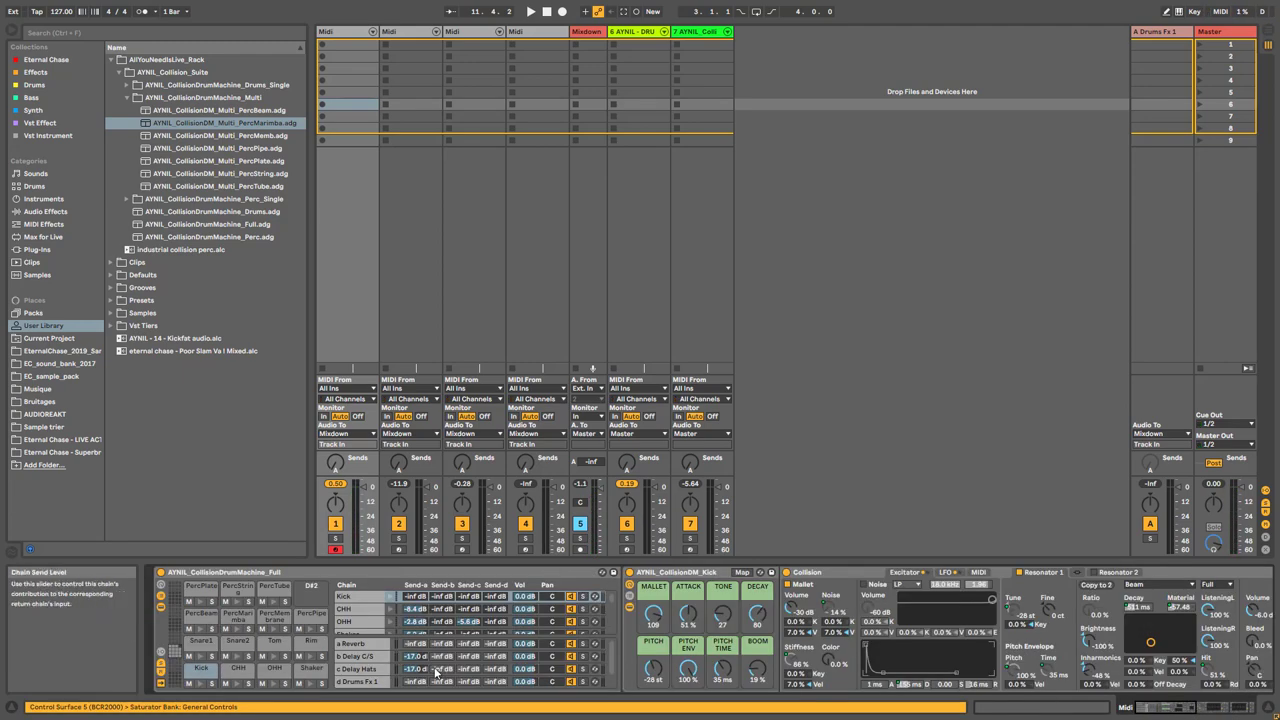
{"action": "left_click", "coordinate": [232, 670]}
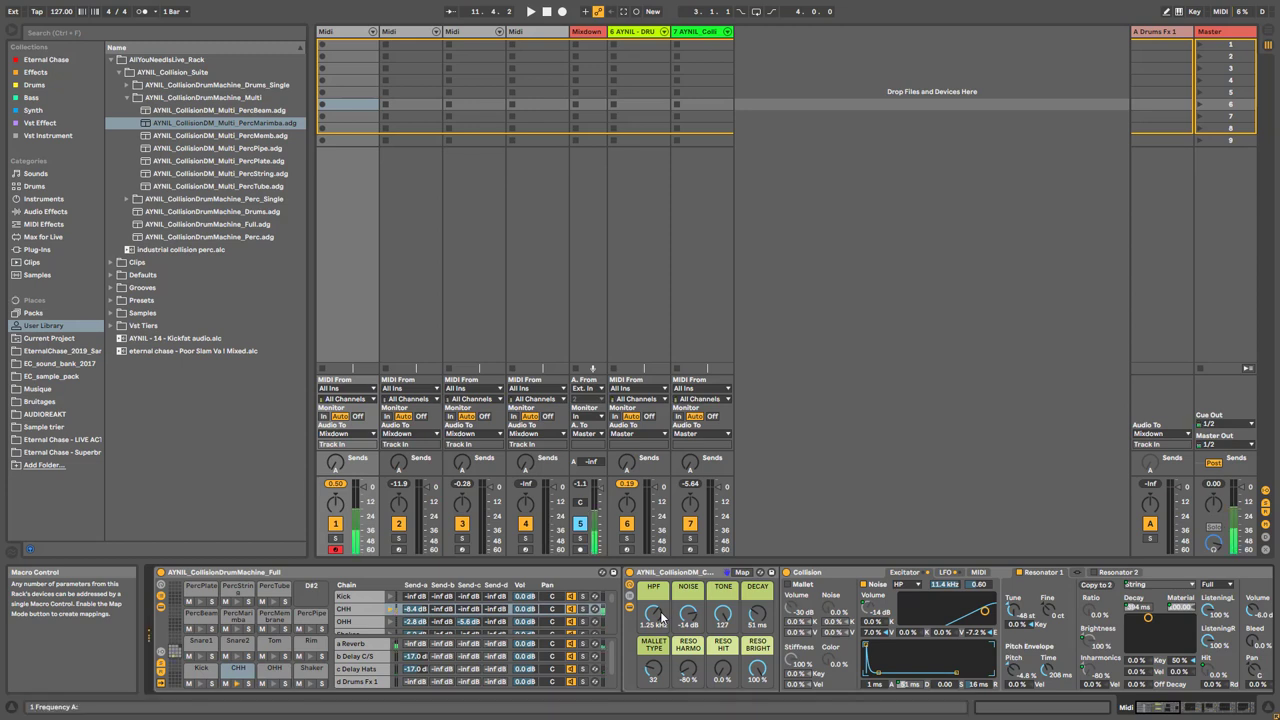
{"action": "left_click_drag", "start_coordinate": [653, 613], "coordinate": [653, 640]}
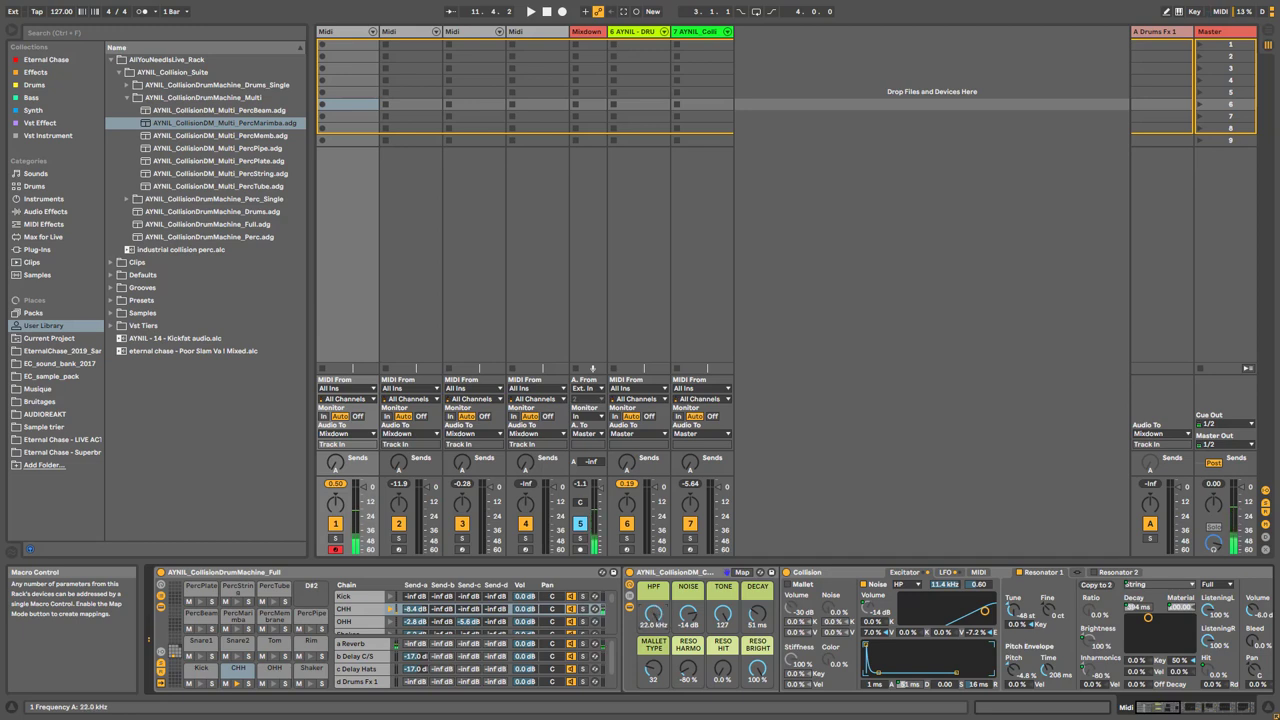
- Set the CHH pad's HPF macro to 2.07 kHz, Noise to -1.4 dB and Tone to 21
{"action": "left_click_drag", "start_coordinate": [688, 613], "coordinate": [723, 600]}
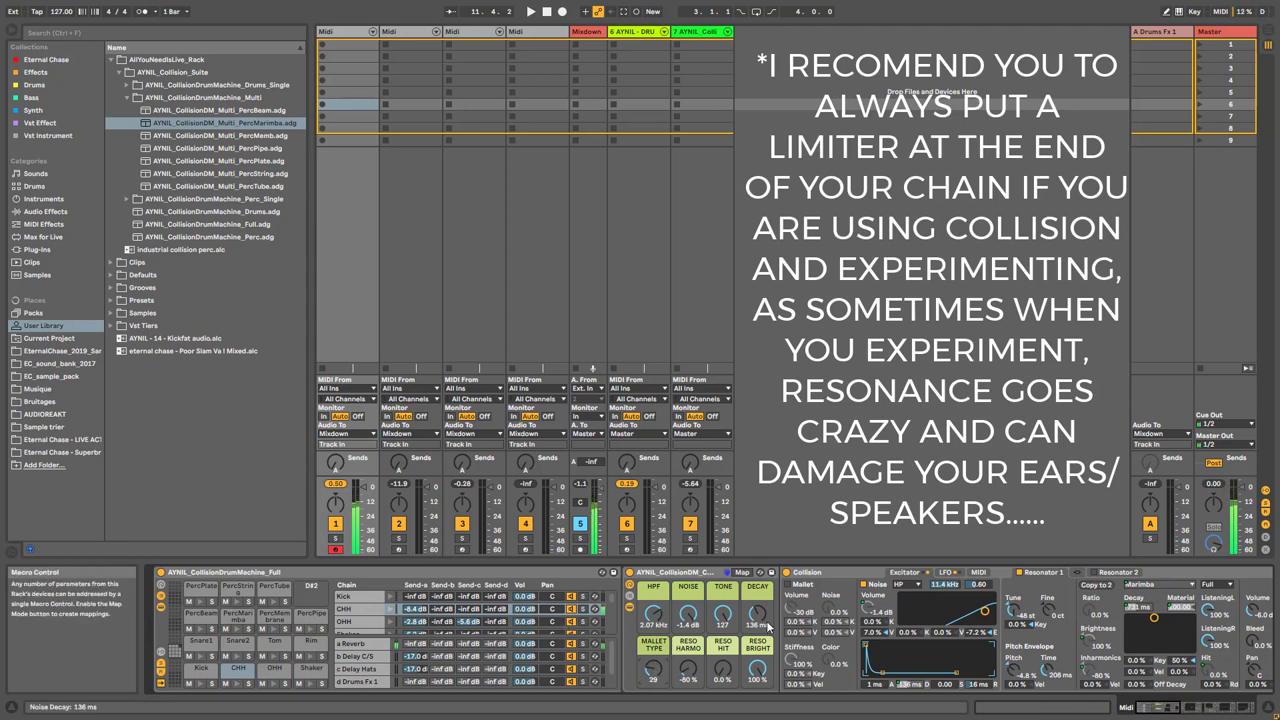
{"action": "left_click_drag", "start_coordinate": [731, 619], "coordinate": [731, 680]}
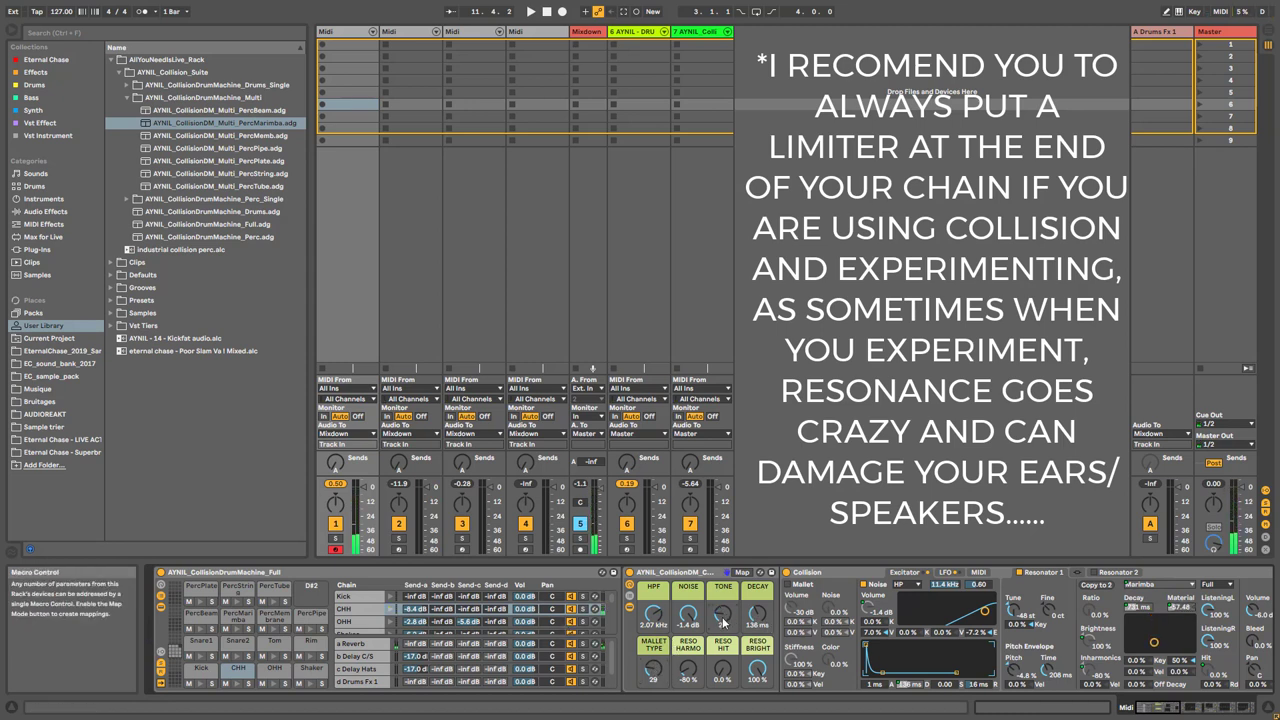
{"action": "left_click_drag", "start_coordinate": [722, 613], "coordinate": [722, 560]}
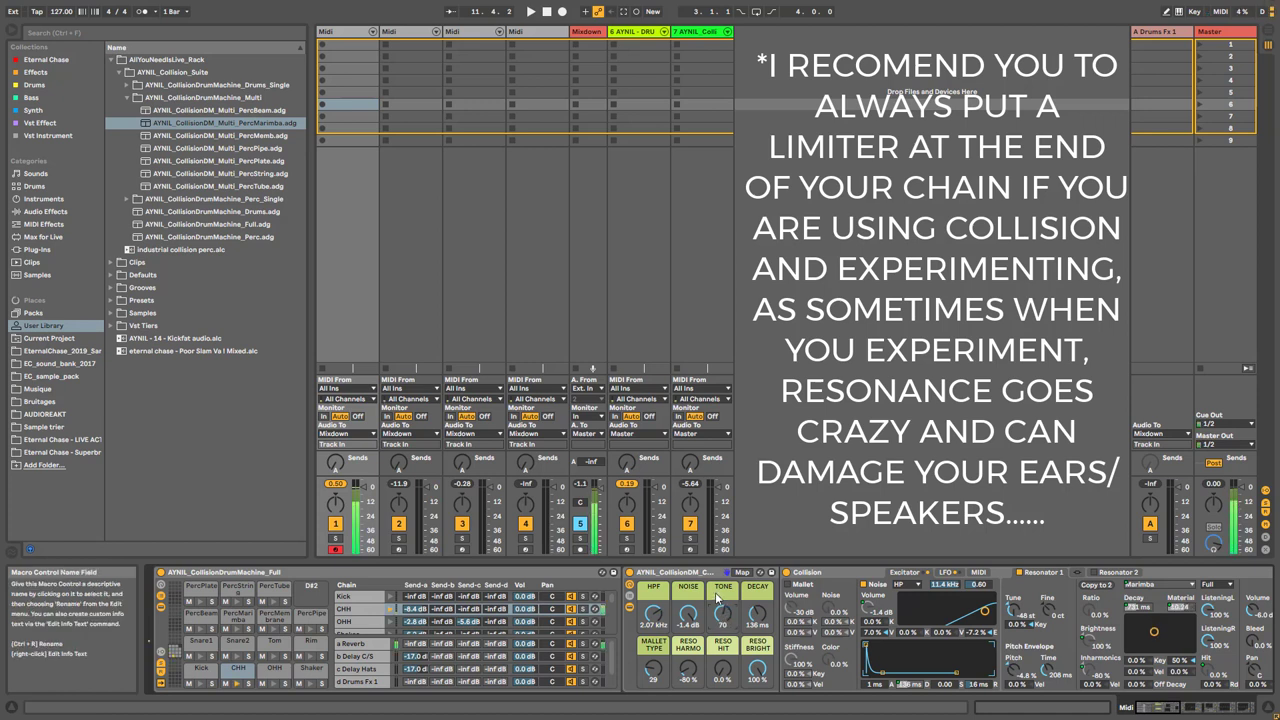
{"action": "left_click_drag", "start_coordinate": [713, 622], "coordinate": [713, 668]}
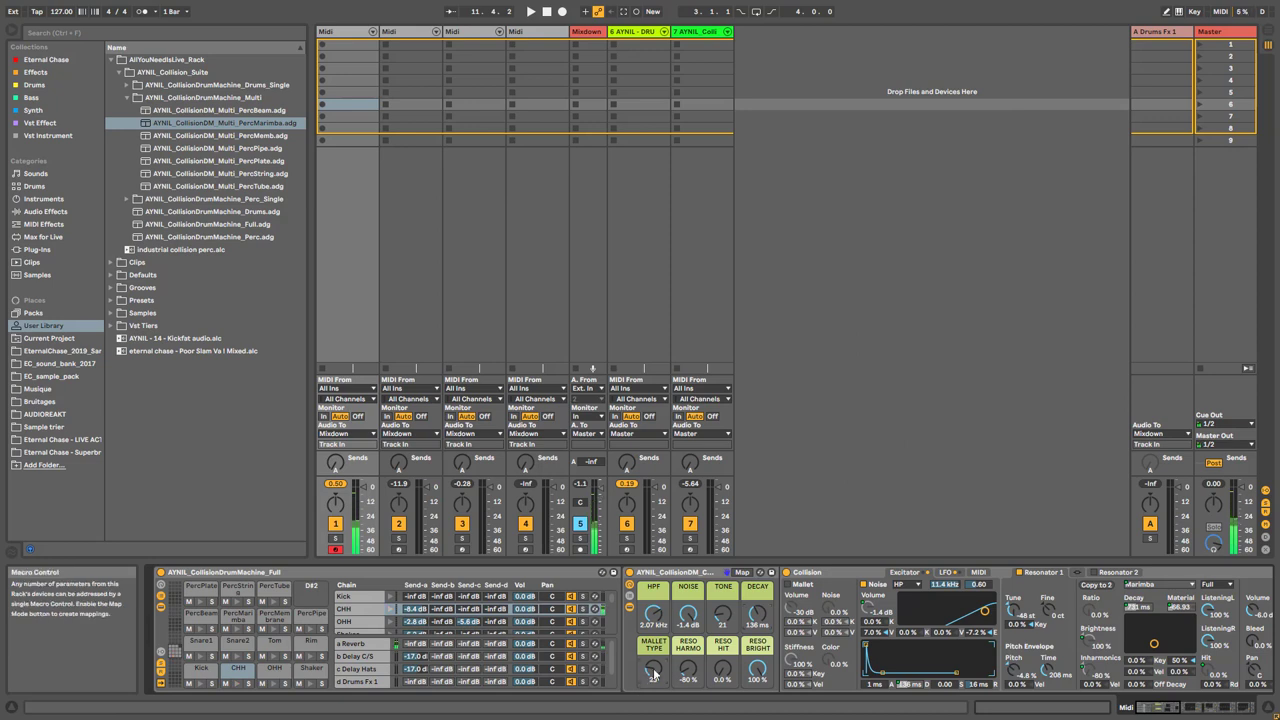
- Set the CHH's Mallet Type macro to 65, Reso Harmo to 54%, Reso Hit to 87% and Reso Bright to 100%
{"action": "left_click_drag", "start_coordinate": [653, 671], "coordinate": [653, 677]}
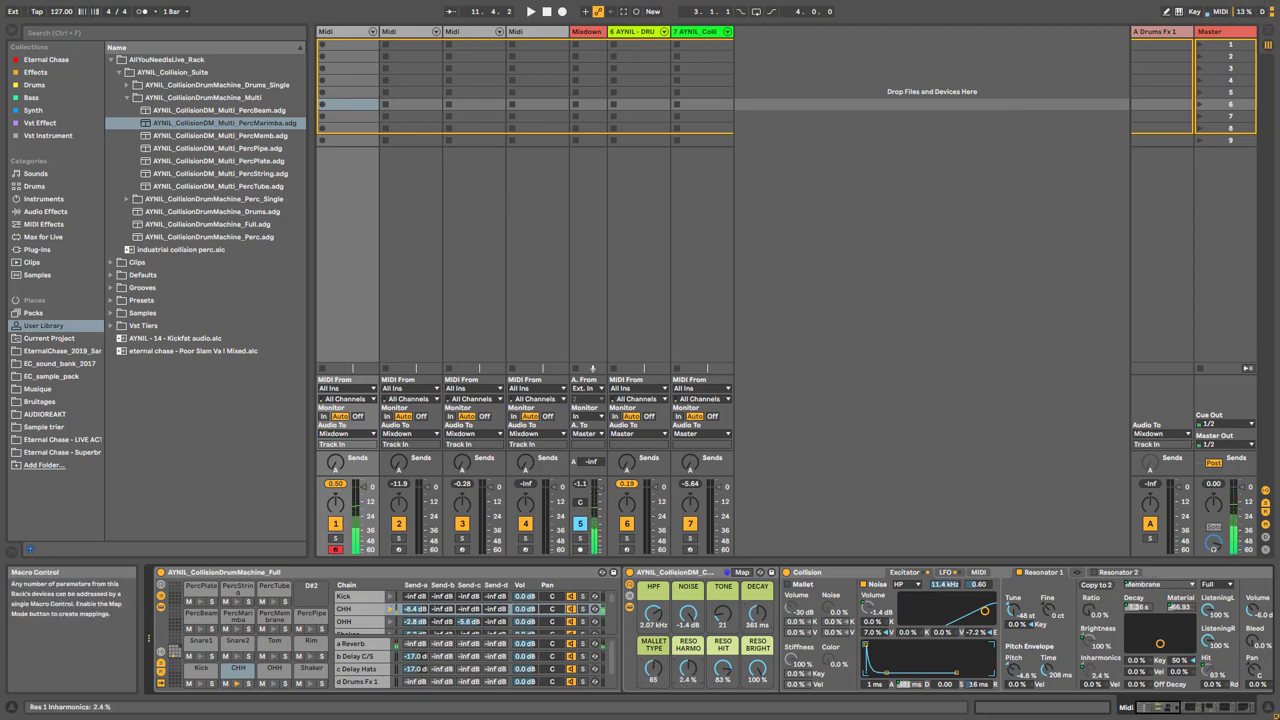
{"action": "left_click_drag", "start_coordinate": [722, 671], "coordinate": [722, 605]}
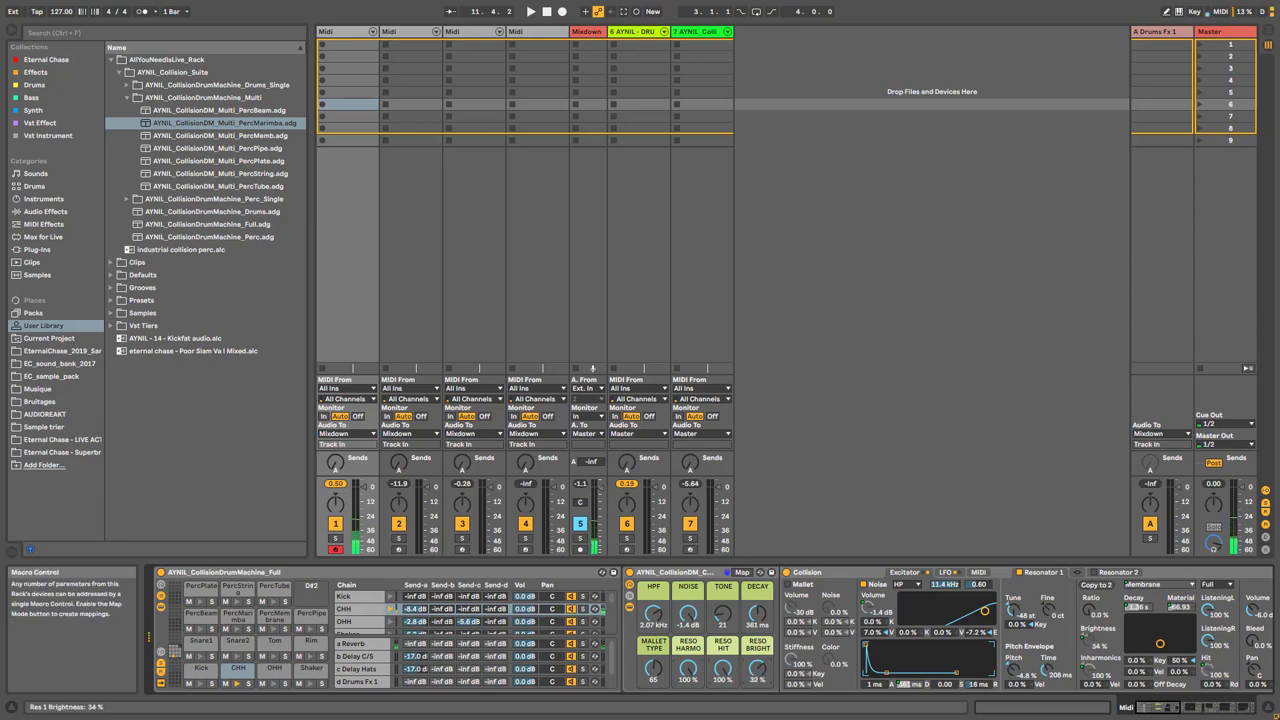
{"action": "left_click", "coordinate": [1090, 640]}
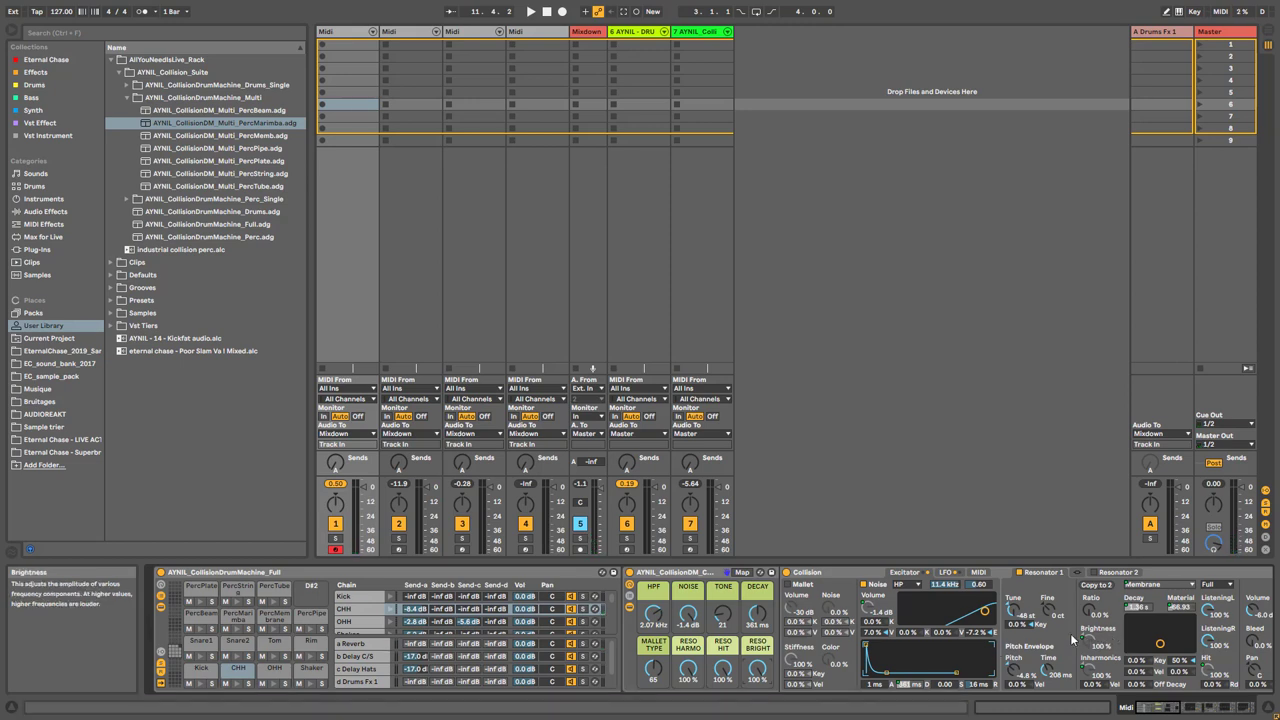
{"action": "left_click_drag", "start_coordinate": [717, 677], "coordinate": [688, 712]}
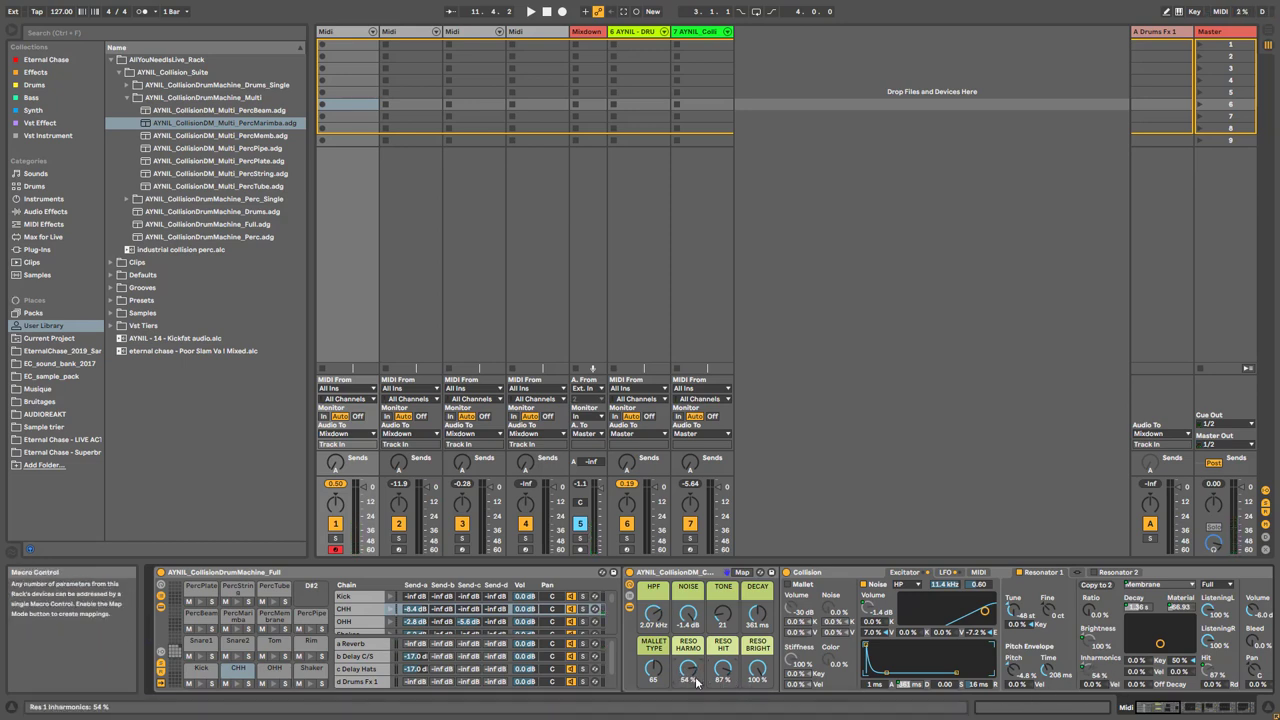
- Select the OHH pad in the drum rack and try out its Pitch macro
{"action": "left_click", "coordinate": [200, 617]}
{"action": "left_click", "coordinate": [236, 669]}
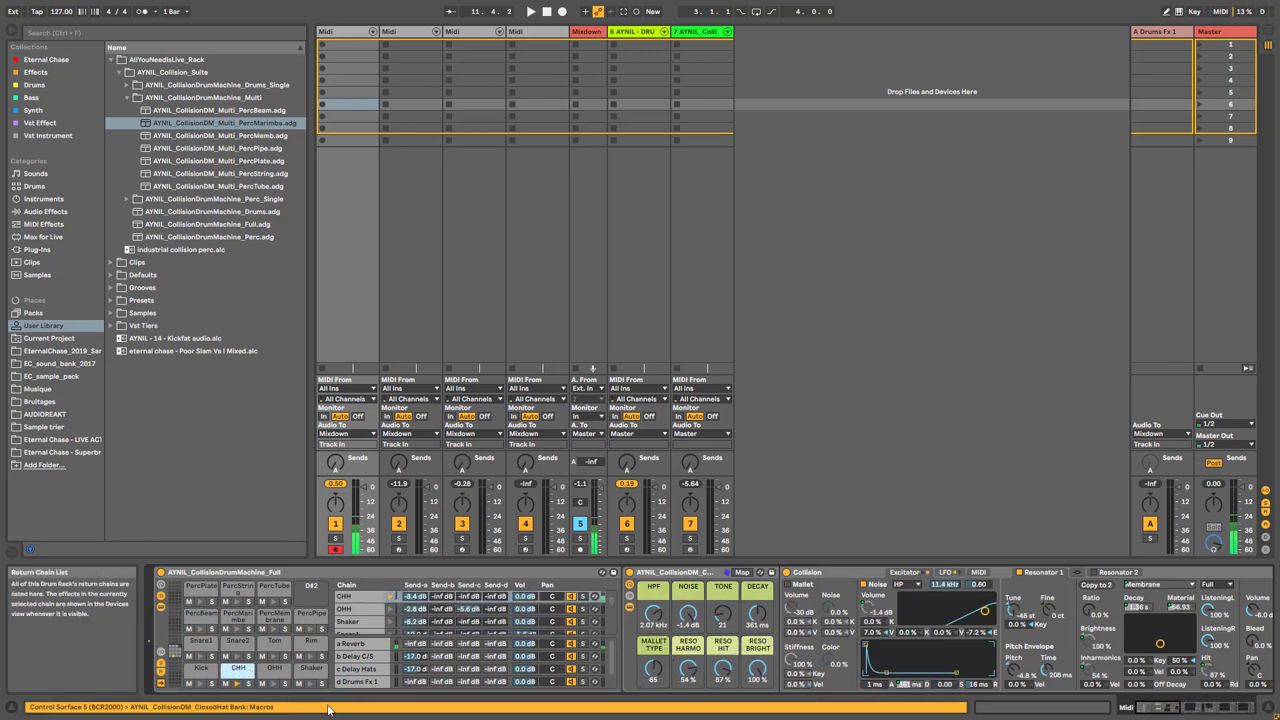
{"action": "left_click", "coordinate": [270, 669]}
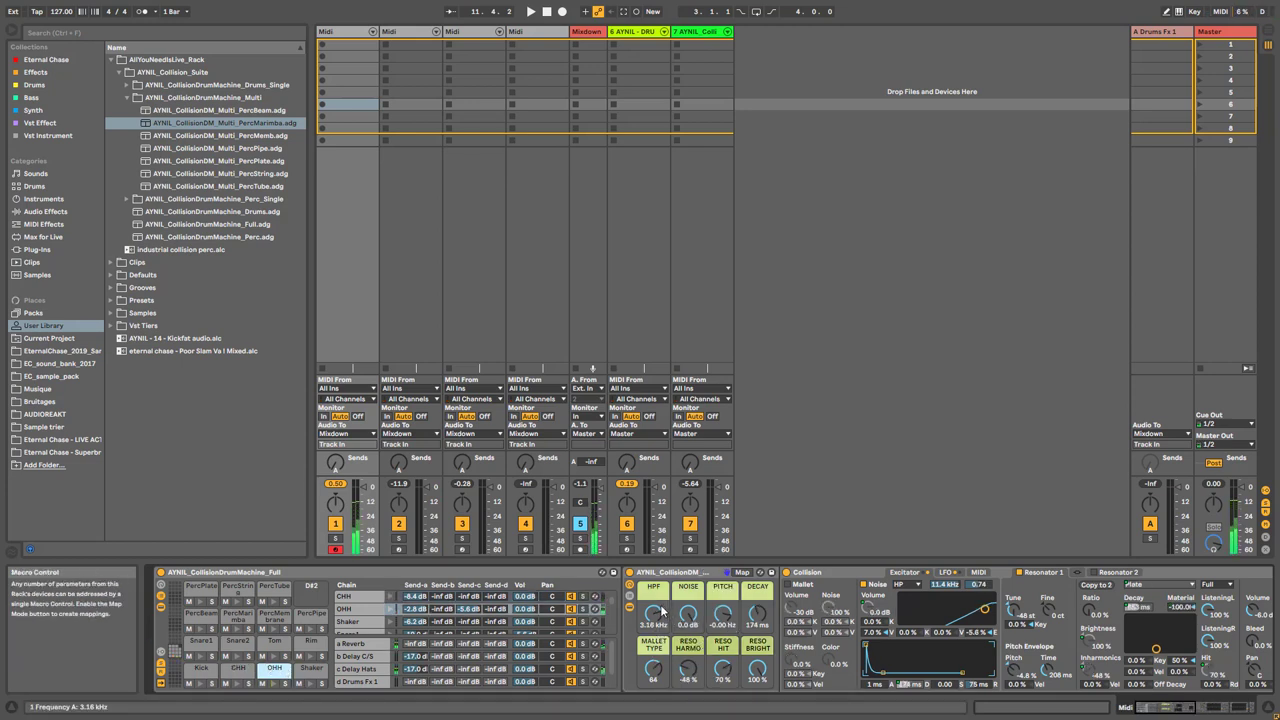
{"action": "mouse_move", "coordinate": [722, 614]}
{"action": "left_mouse_down"}
{"action": "mouse_move", "coordinate": [722, 645]}
{"action": "mouse_move", "coordinate": [729, 628]}
{"action": "left_mouse_up"}
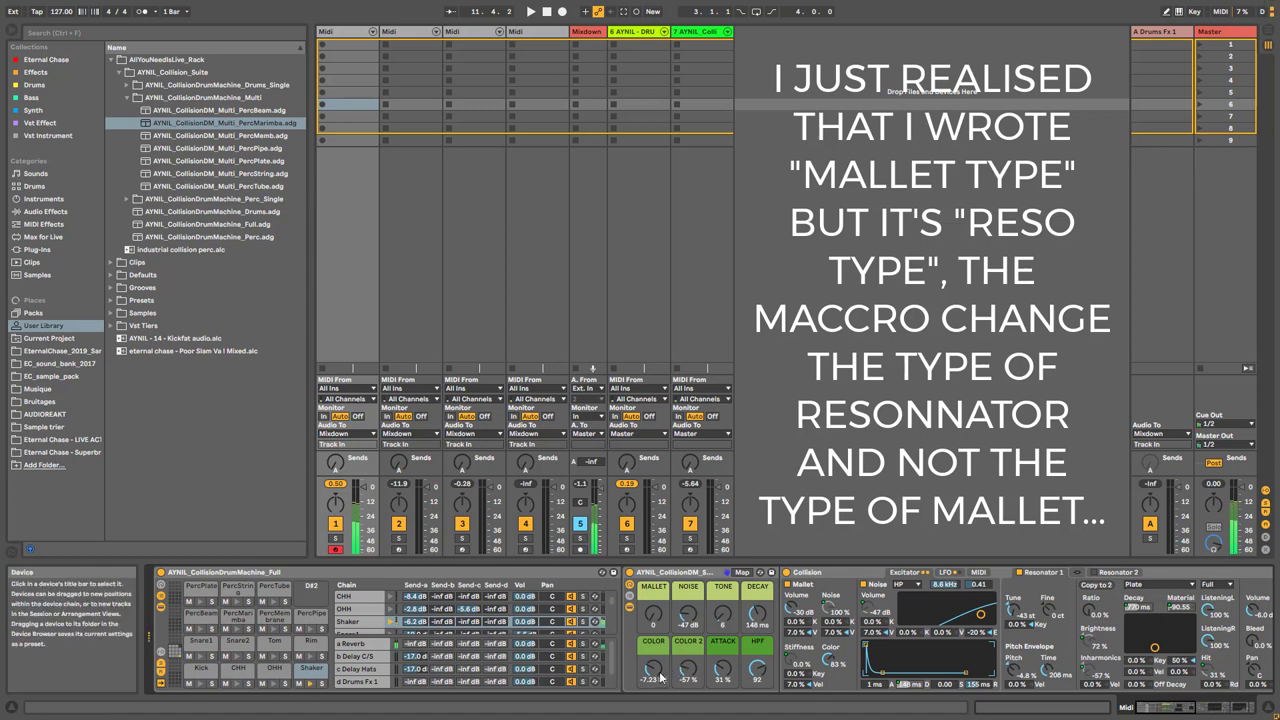
- Check the Shaker's effect chain and try its macros with Color at -7.46 kHz, Color 2 at -6.3% and Attack at 43%
{"action": "left_click", "coordinate": [1208, 708]}
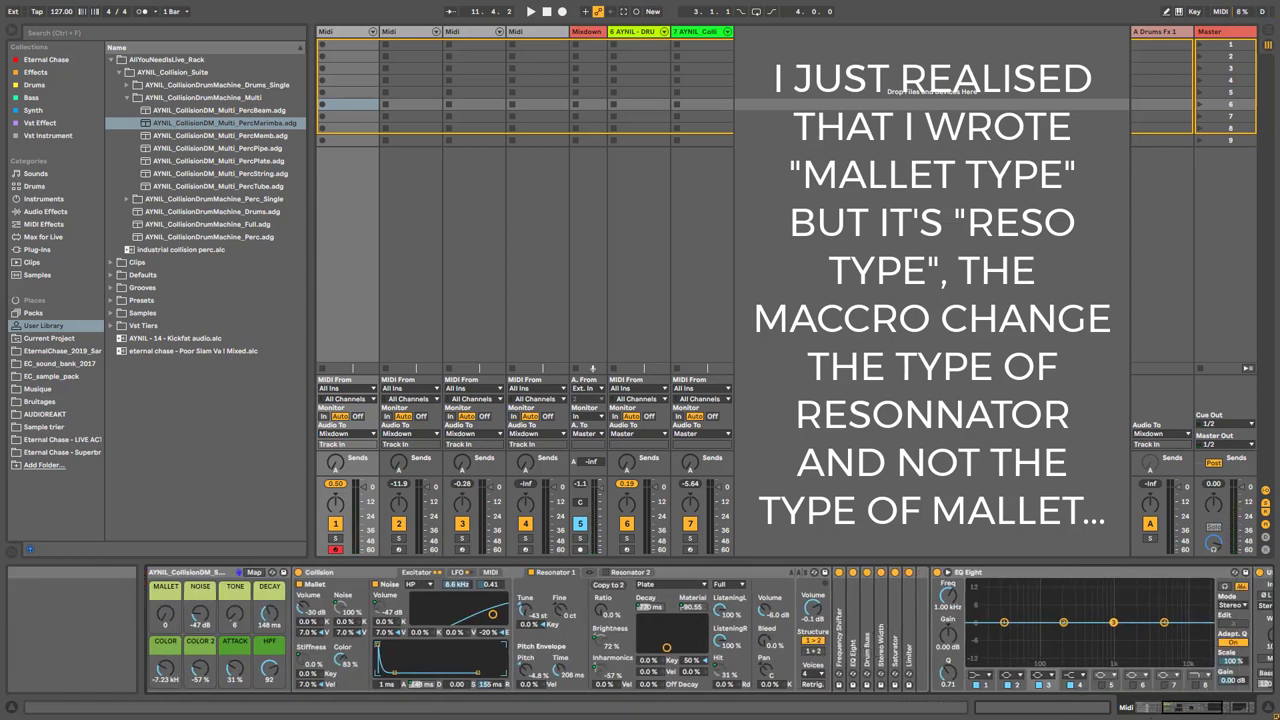
{"action": "left_click", "coordinate": [1185, 708]}
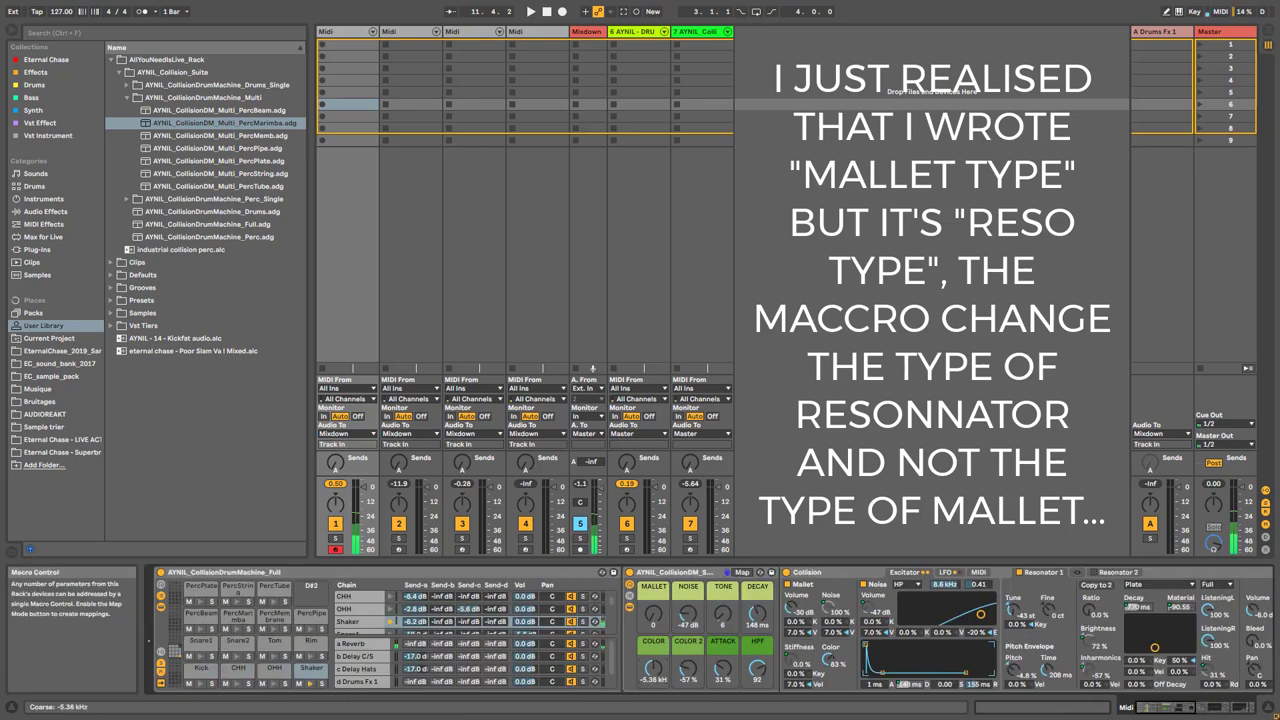
{"action": "left_click_drag", "start_coordinate": [653, 668], "coordinate": [688, 620]}
{"action": "left_click_drag", "start_coordinate": [688, 668], "coordinate": [722, 673]}
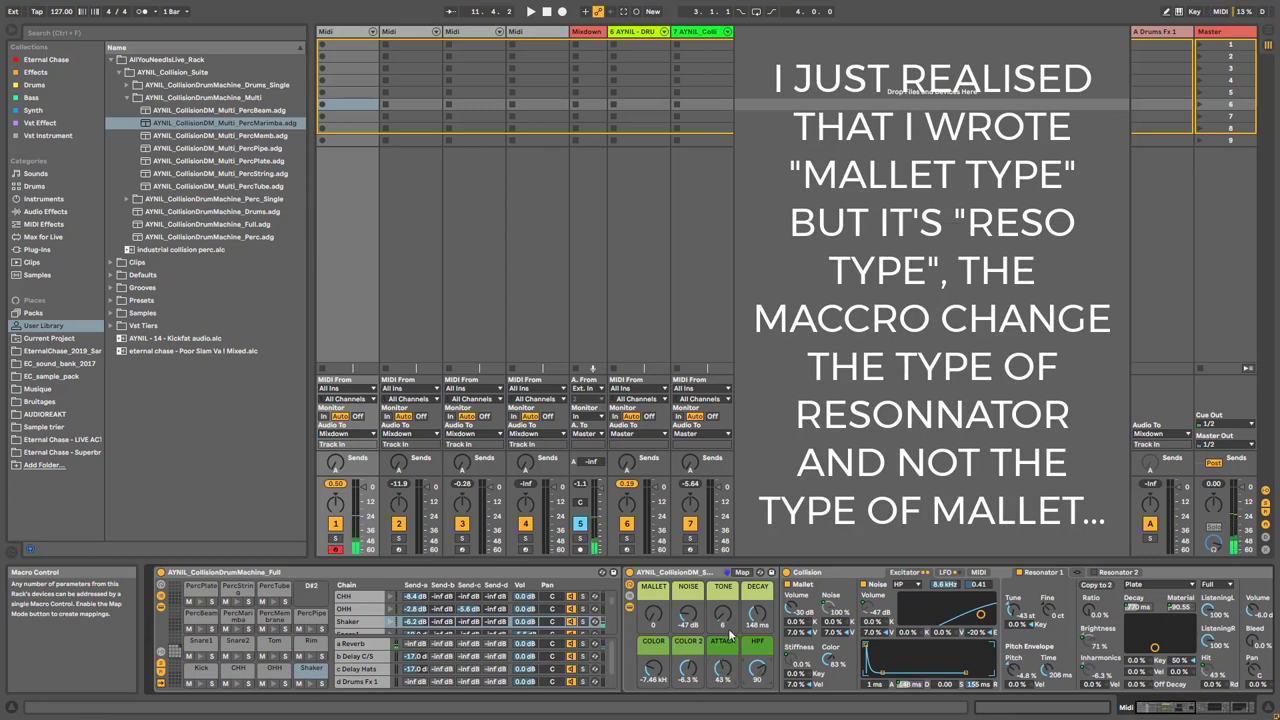
- Undo the last four macro changes
{"action": "key", "text": "ctrl+z"}
{"action": "key", "text": "ctrl+z"}
{"action": "key", "text": "ctrl+z"}
{"action": "key", "text": "ctrl+z"}
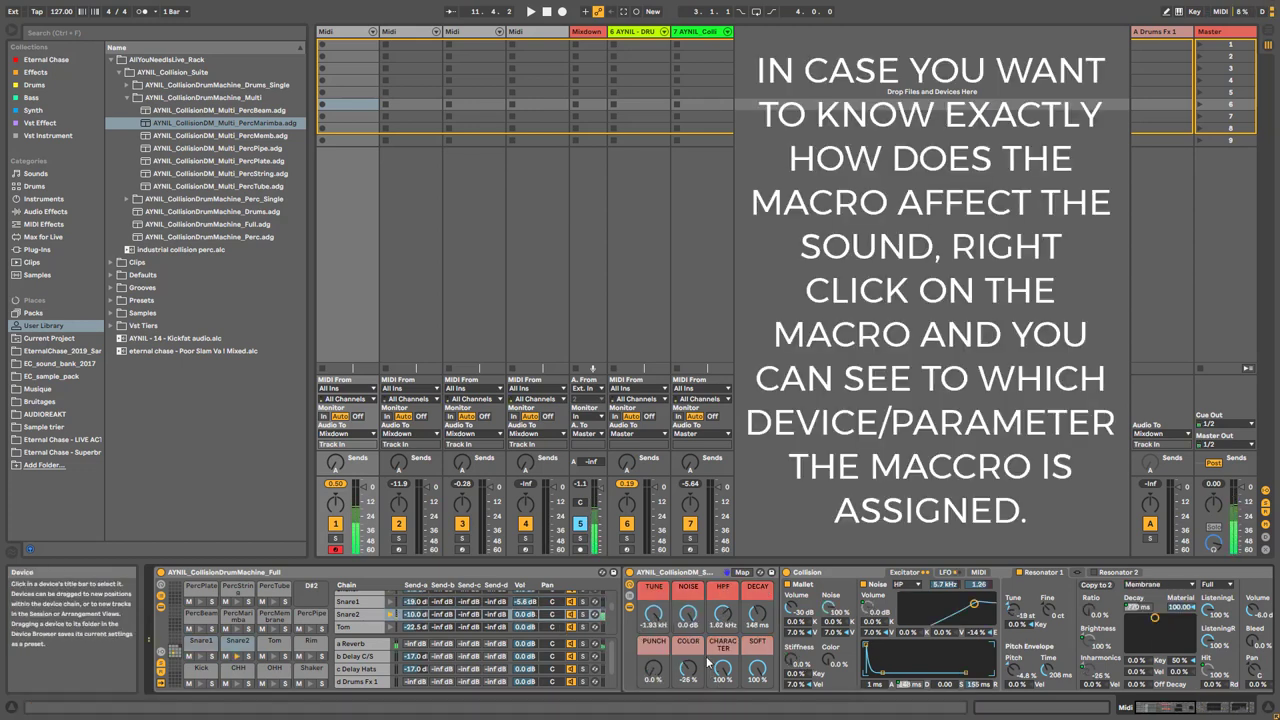
- Set the Snare2 pad's Color macro to 65%, keeping Soft at 100%
{"action": "left_click_drag", "start_coordinate": [660, 674], "coordinate": [722, 628]}
{"action": "left_click_drag", "start_coordinate": [757, 672], "coordinate": [757, 710]}
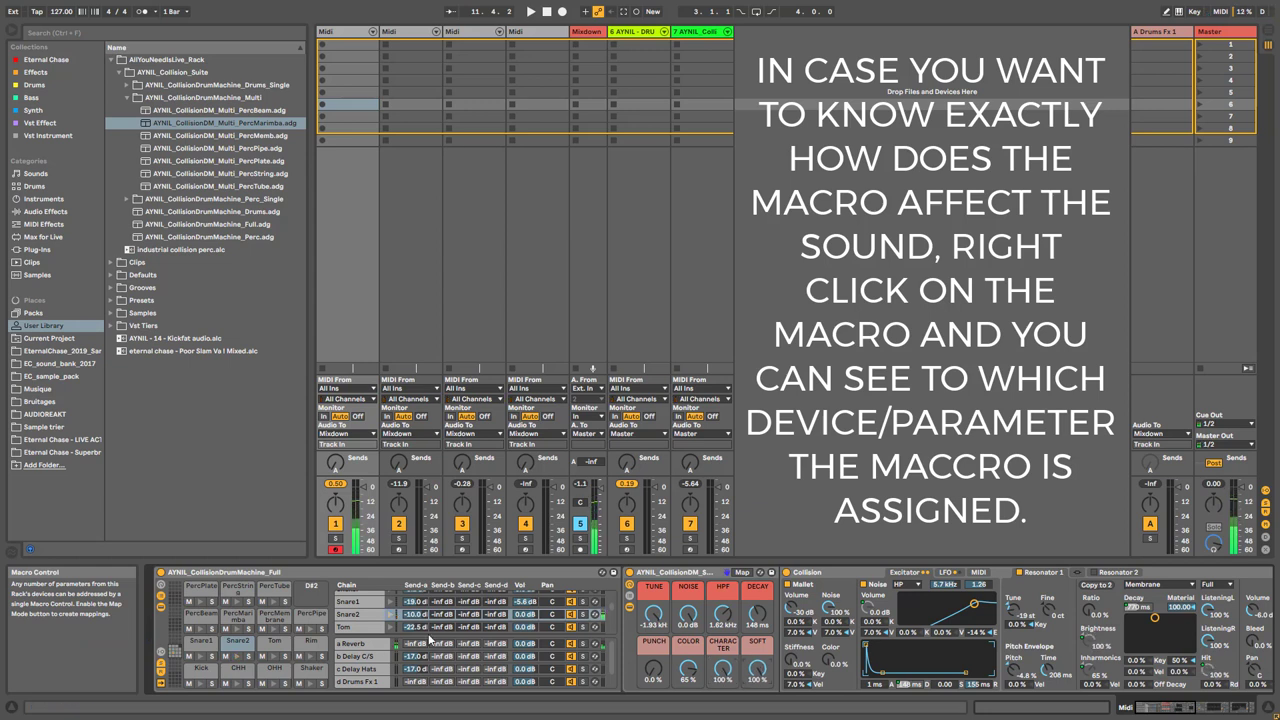
- Select the Tom chain and set its Tone macro to 16, Decay to 77 ms, Color to -48%, Hit to 72% and Bright to -26%
{"action": "left_click", "coordinate": [352, 627]}
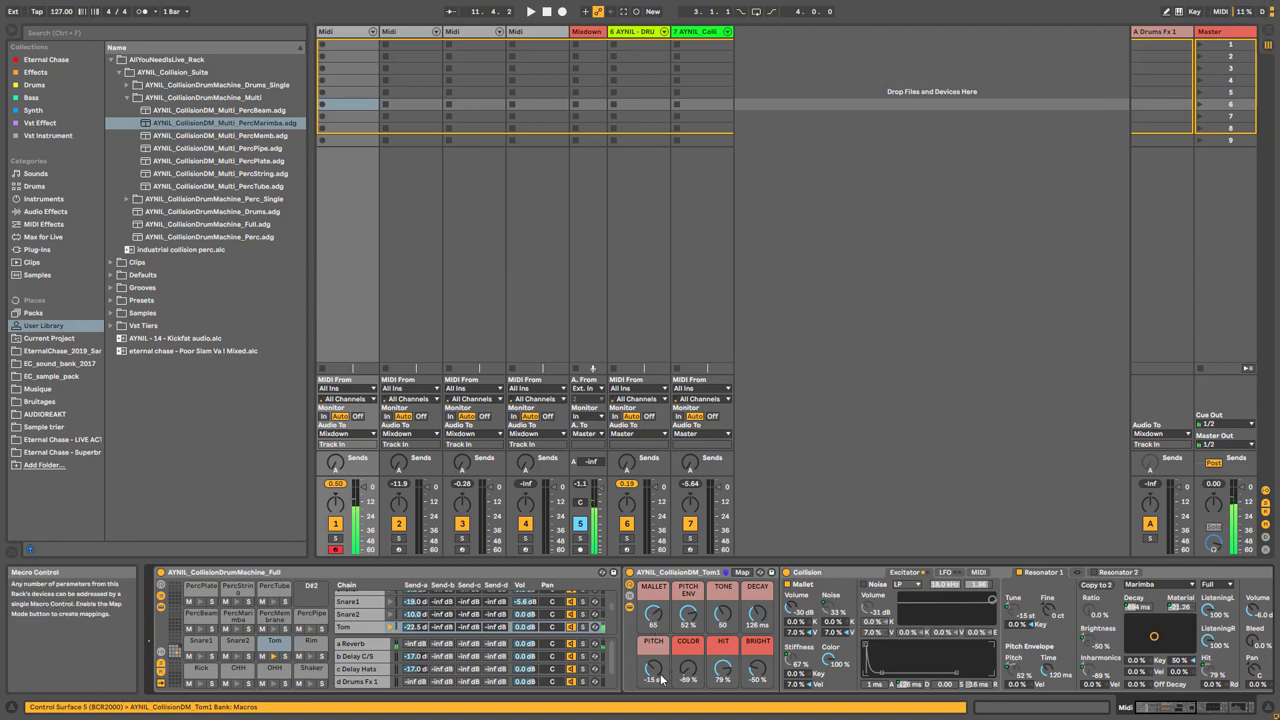
{"action": "left_click_drag", "start_coordinate": [722, 674], "coordinate": [722, 512]}
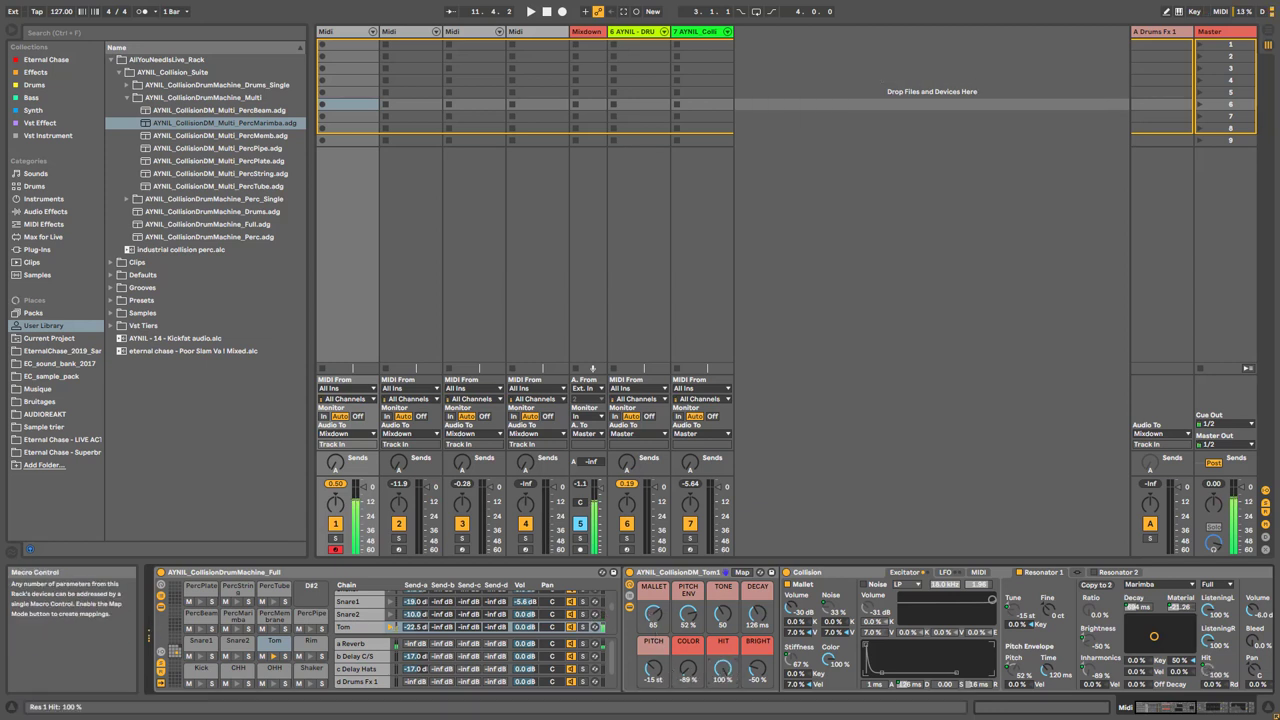
{"action": "left_click_drag", "start_coordinate": [722, 668], "coordinate": [758, 560]}
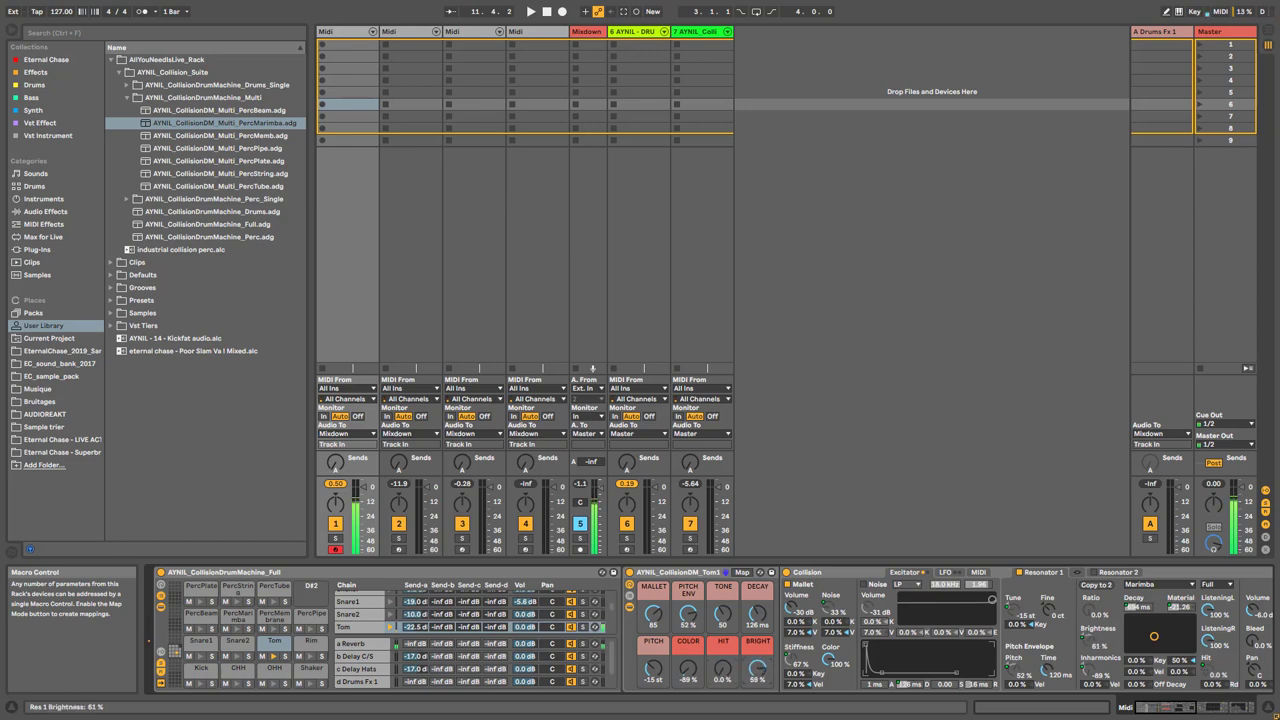
{"action": "left_click_drag", "start_coordinate": [758, 668], "coordinate": [758, 716]}
{"action": "left_click_drag", "start_coordinate": [722, 668], "coordinate": [755, 620]}
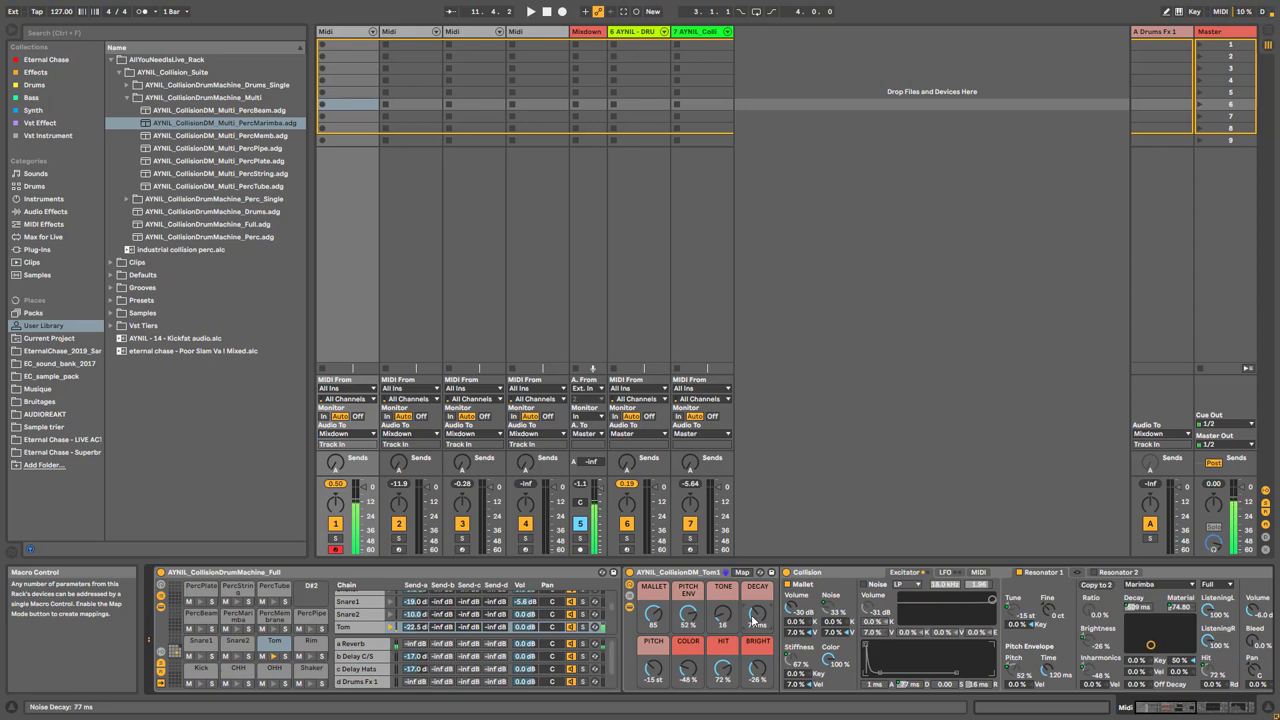
- Select the Rim chain and set its Decay macro to 1.43 s, Reso Harmo to 34%, Reso Hit to 44% and Brightness to 67%
{"action": "scroll", "coordinate": [400, 630], "scroll_direction": "down", "scroll_amount": 1}
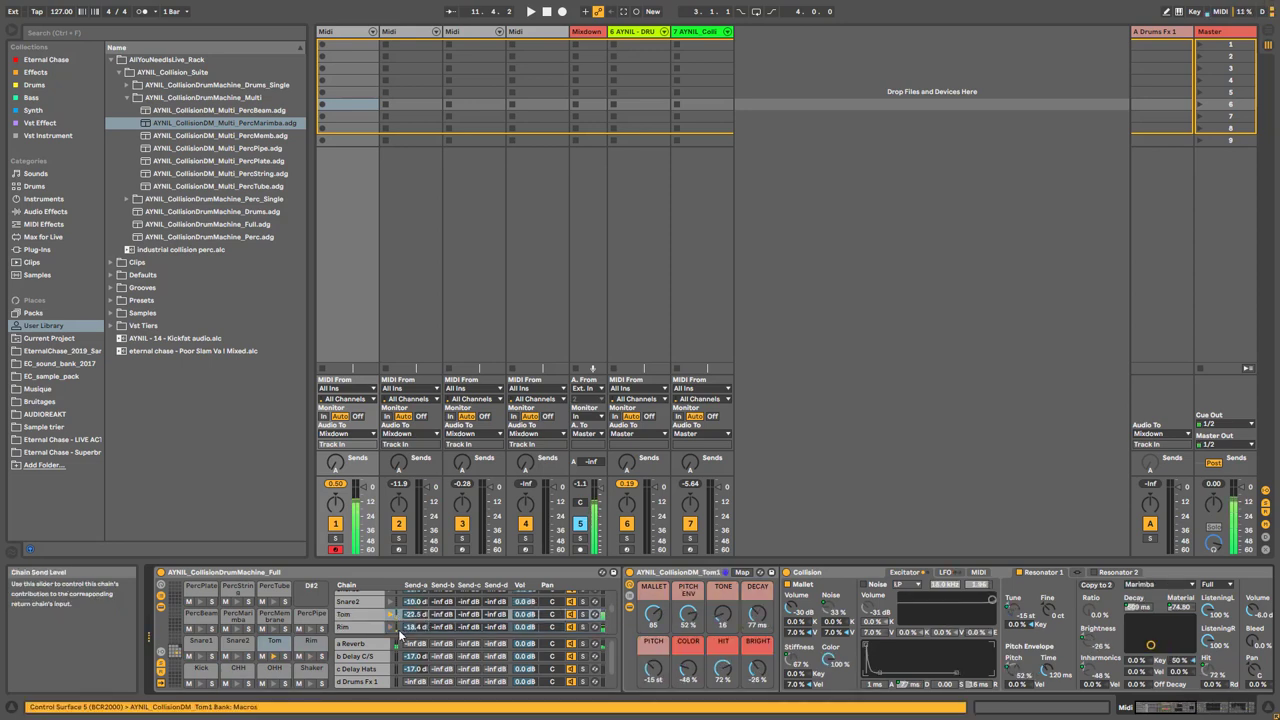
{"action": "left_click", "coordinate": [395, 627]}
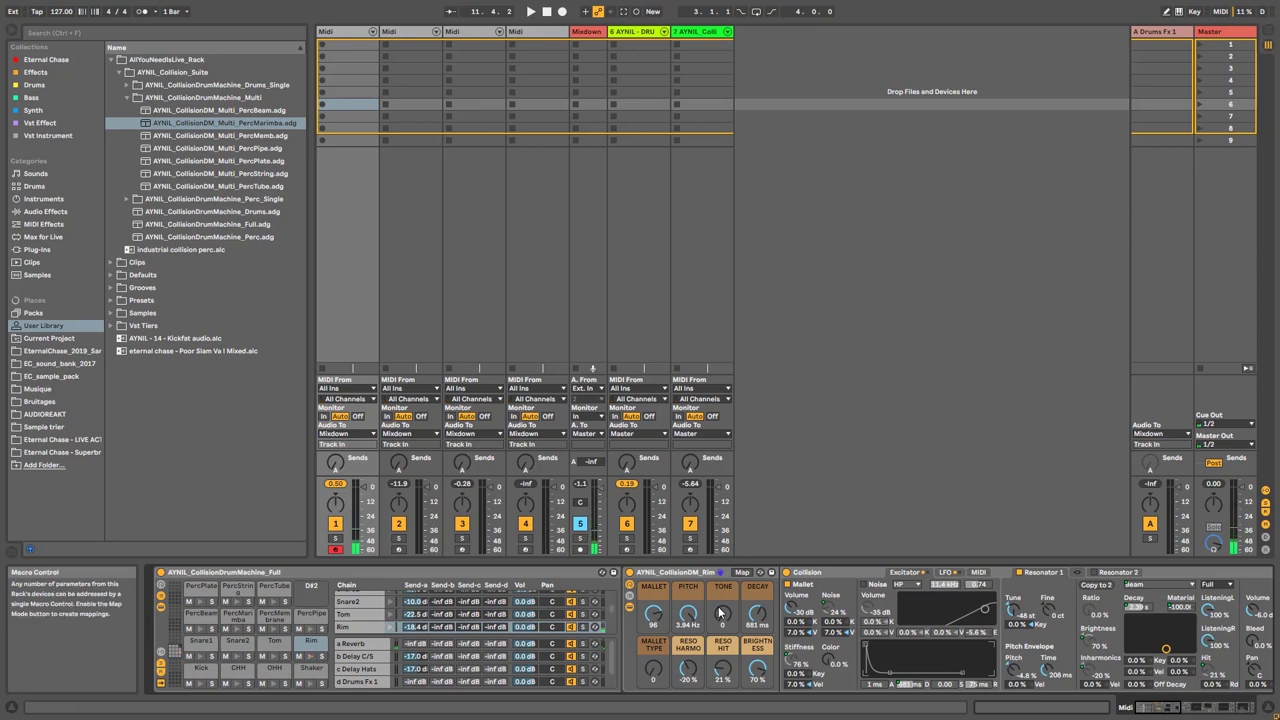
{"action": "left_click_drag", "start_coordinate": [757, 617], "coordinate": [757, 601]}
{"action": "left_click_drag", "start_coordinate": [688, 668], "coordinate": [757, 640]}
{"action": "mouse_move", "coordinate": [653, 668]}
{"action": "left_mouse_down"}
{"action": "mouse_move", "coordinate": [653, 635]}
{"action": "mouse_move", "coordinate": [653, 688]}
{"action": "left_mouse_up"}
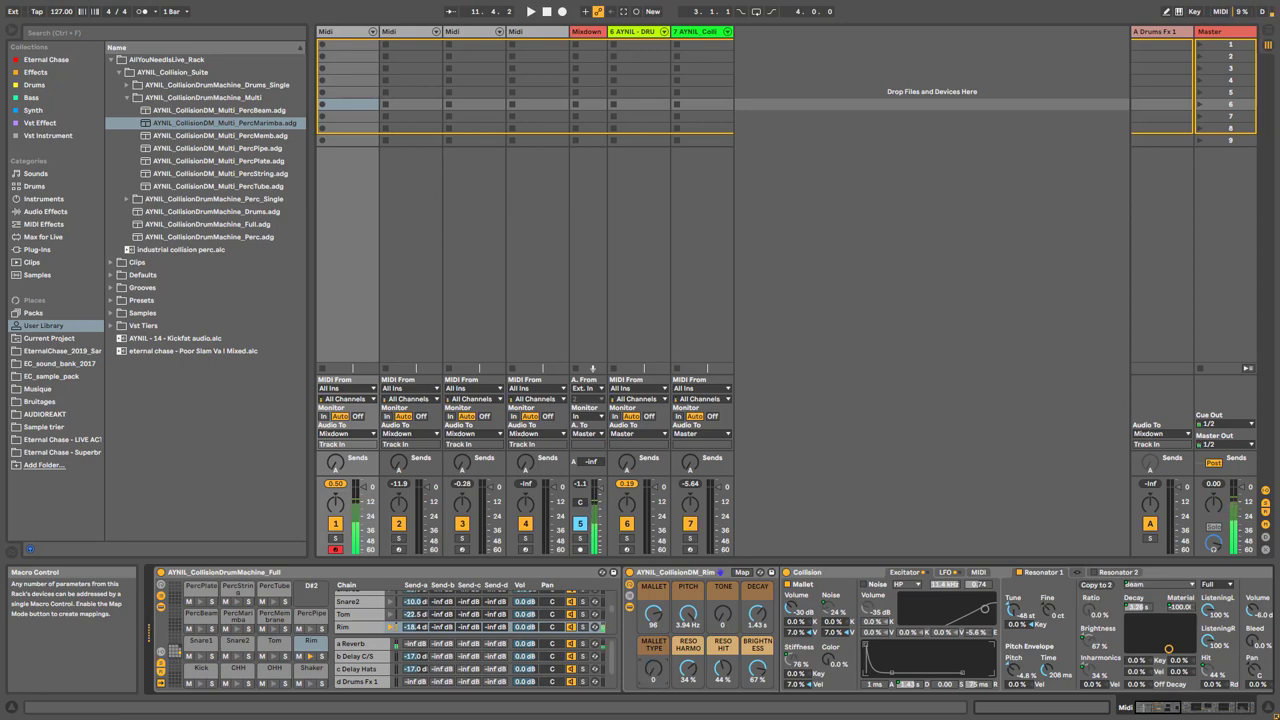
- Select the PercBeam pad and view Resonator 1's resonance types, keeping Beam
{"action": "left_click", "coordinate": [204, 616]}
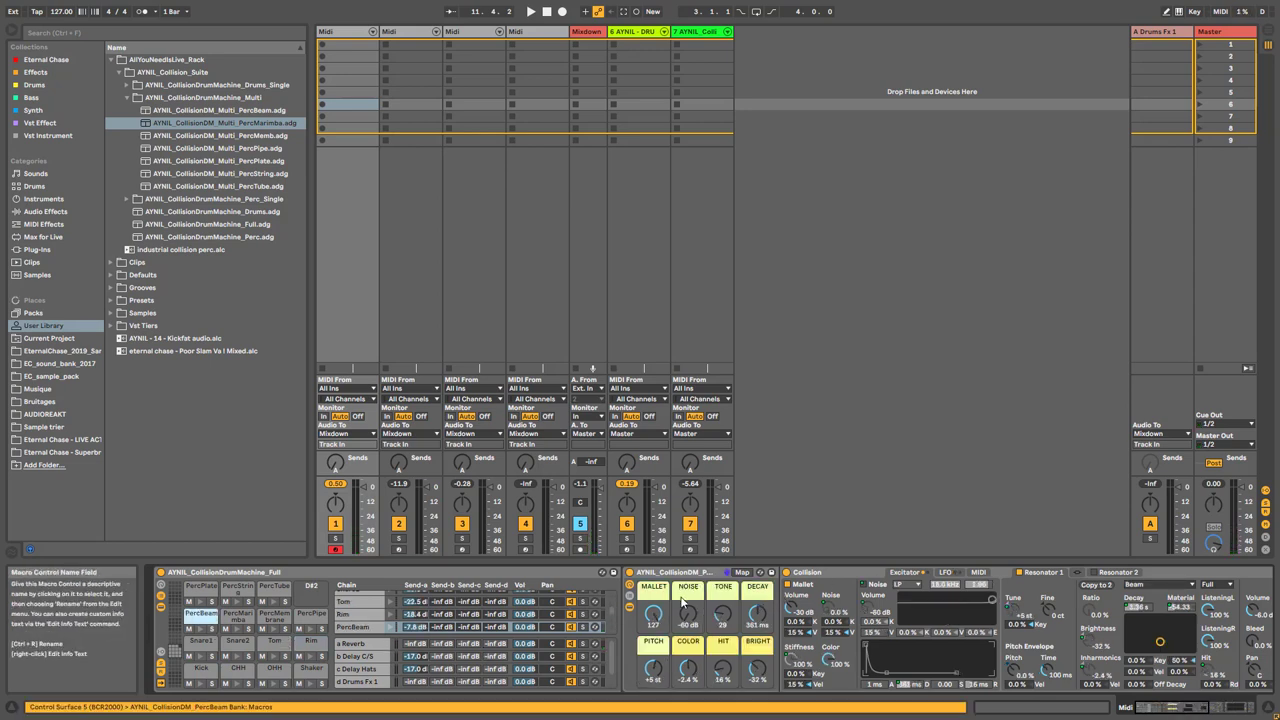
{"action": "left_click", "coordinate": [211, 618]}
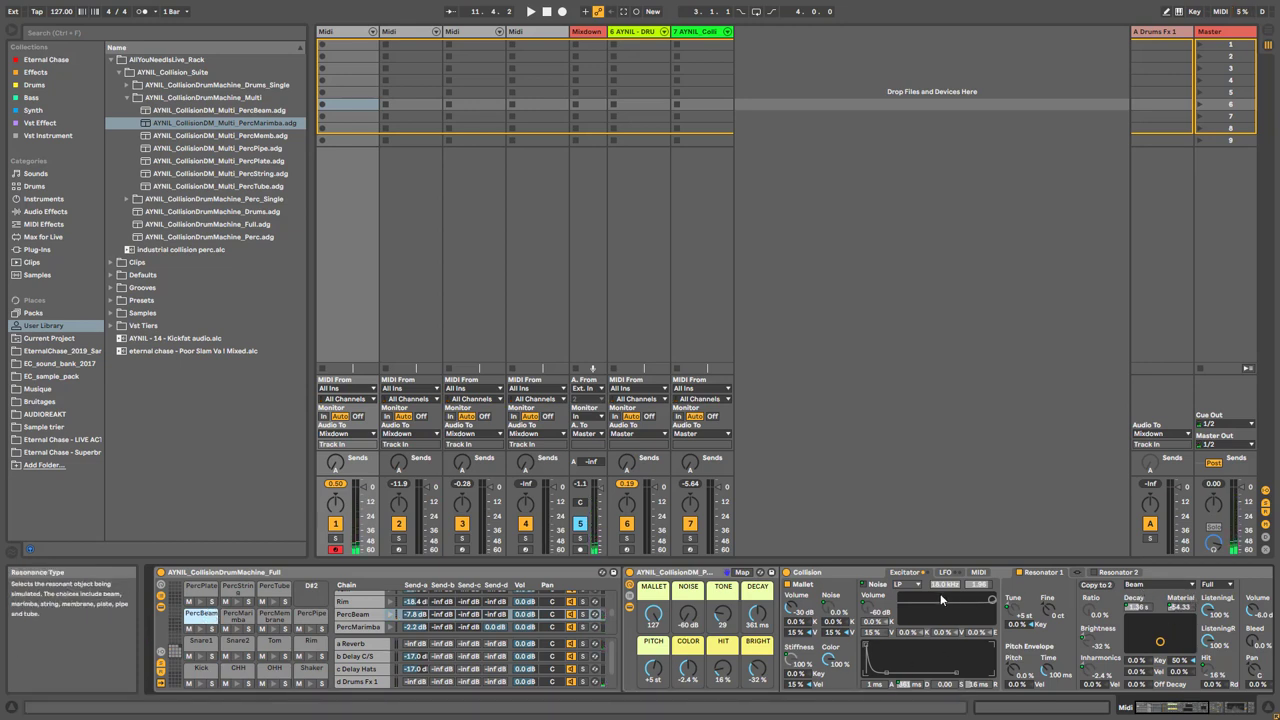
{"action": "left_click", "coordinate": [1176, 586]}
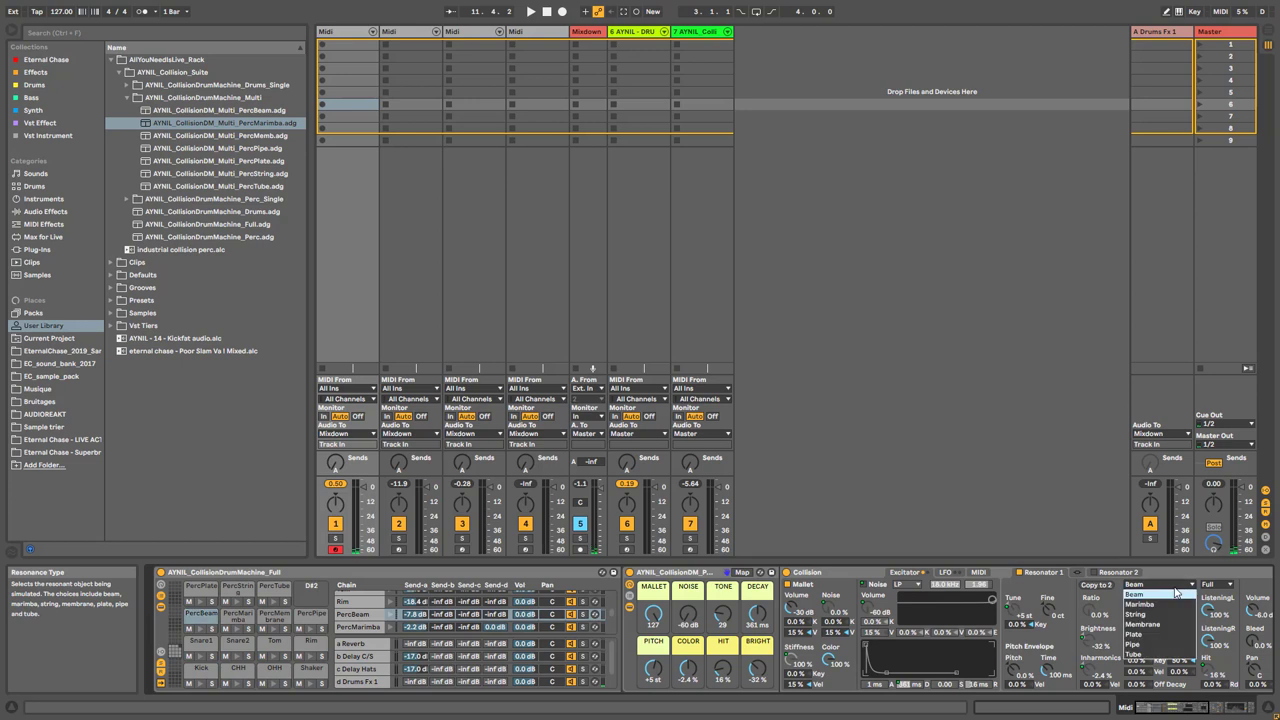
{"action": "left_click", "coordinate": [1174, 590]}
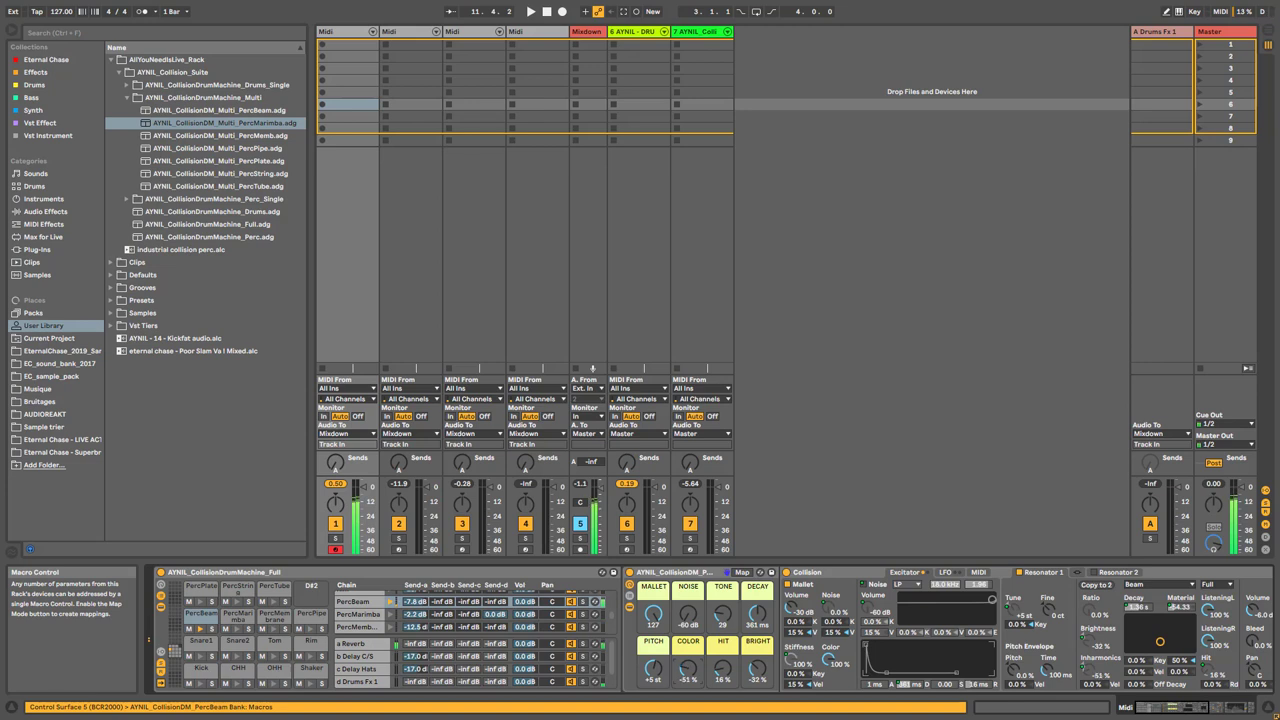
- Set the PercBeam's Pitch macro to -9 st, Decay to 204 ms, Hit to 94%, Bright to 32% and Color to -32%
{"action": "left_click_drag", "start_coordinate": [683, 678], "coordinate": [683, 618]}
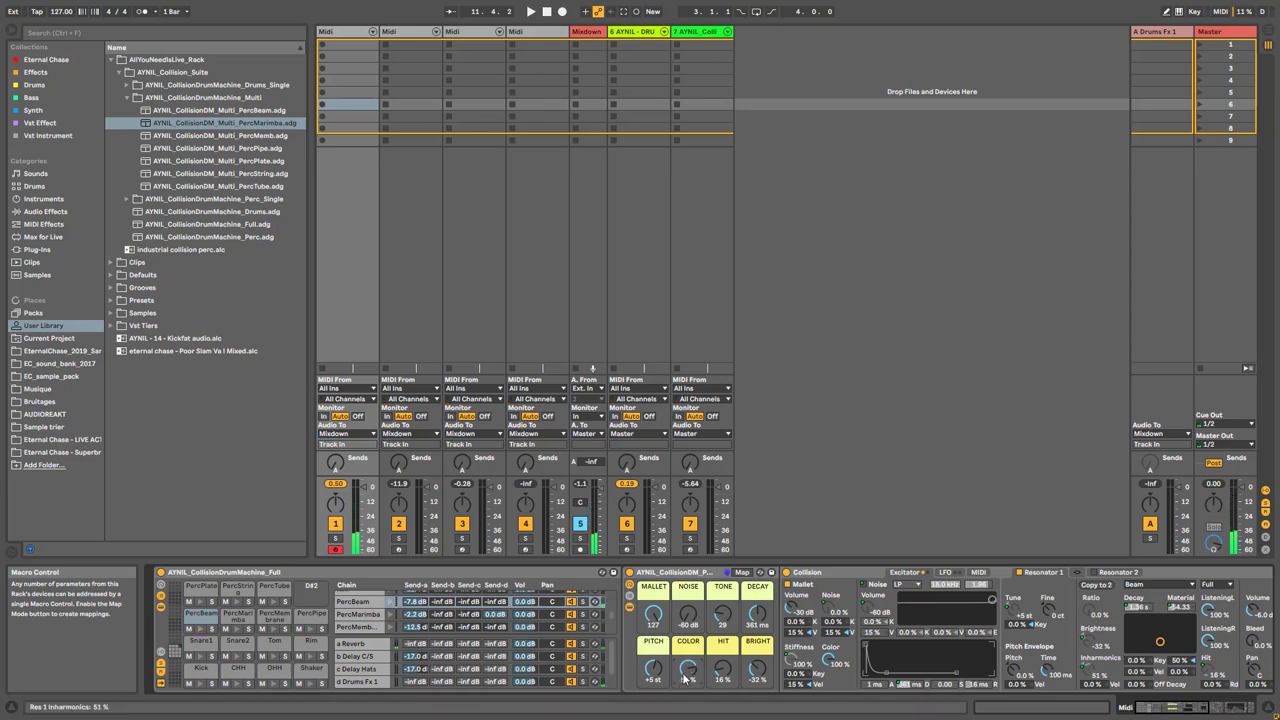
{"action": "mouse_move", "coordinate": [685, 679]}
{"action": "left_mouse_down"}
{"action": "mouse_move", "coordinate": [685, 661]}
{"action": "mouse_move", "coordinate": [688, 690]}
{"action": "left_mouse_up"}
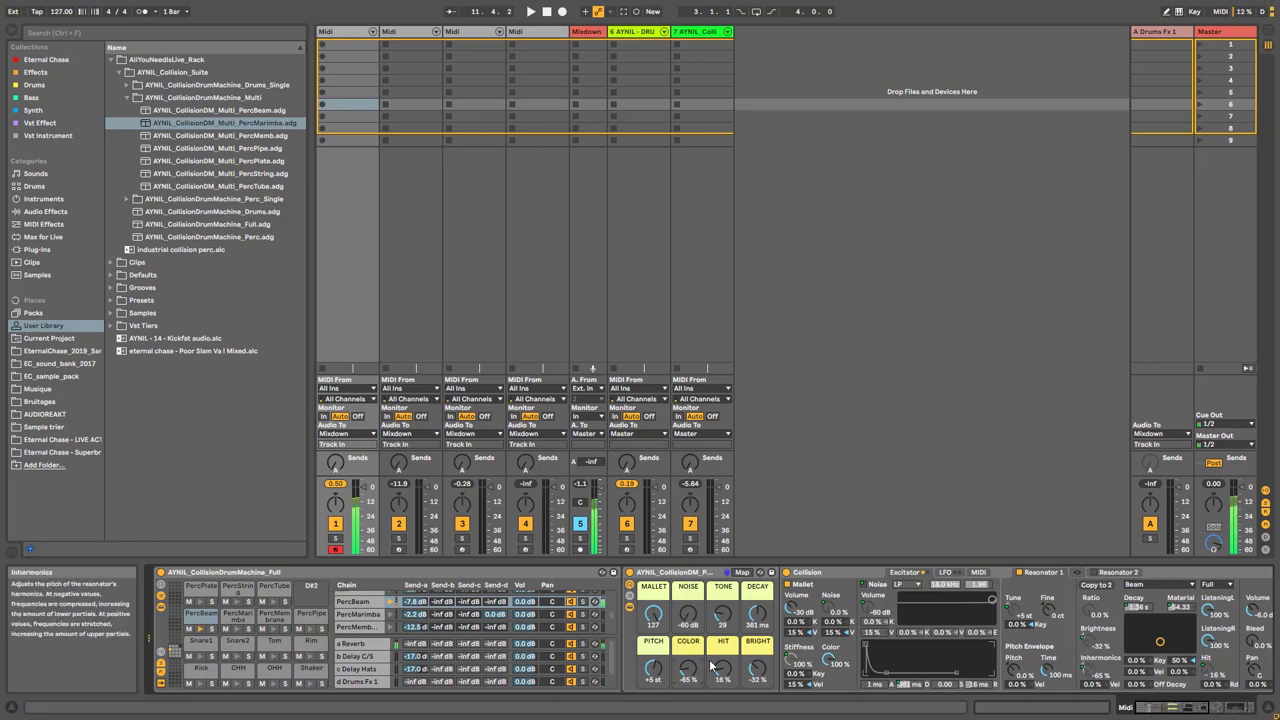
{"action": "left_click_drag", "start_coordinate": [653, 668], "coordinate": [653, 680]}
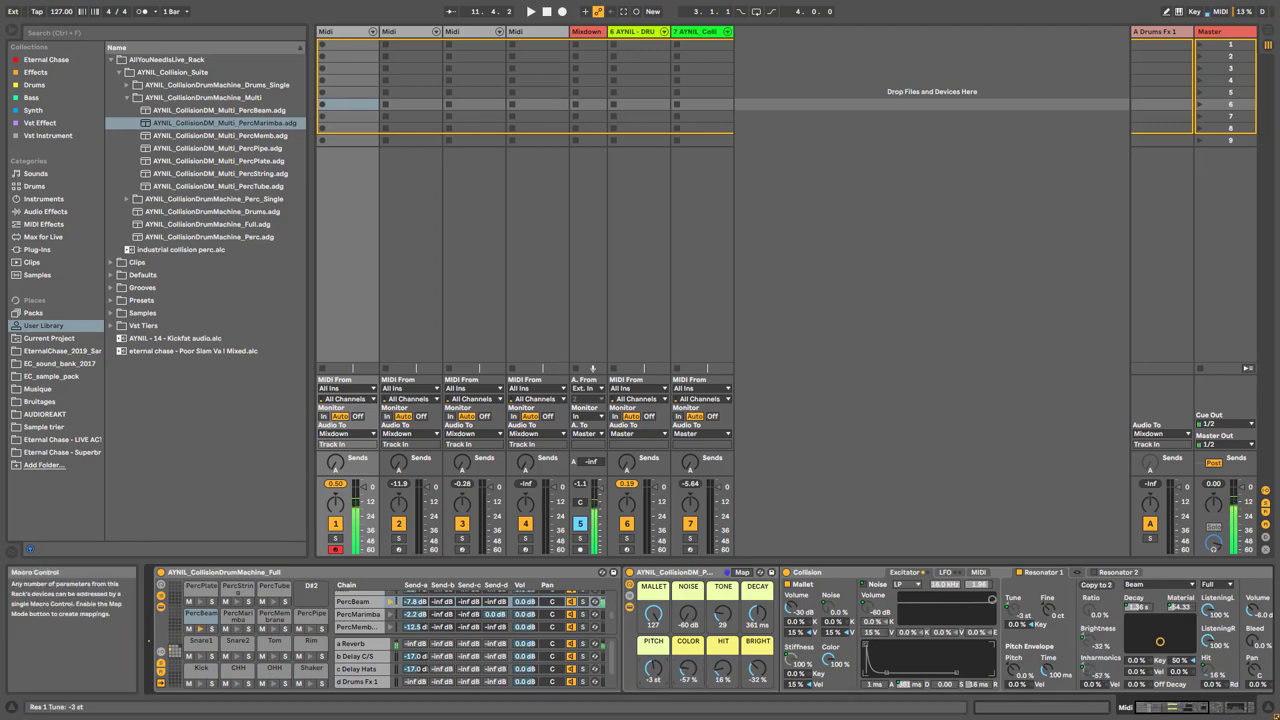
{"action": "left_click_drag", "start_coordinate": [758, 614], "coordinate": [758, 622]}
{"action": "left_click_drag", "start_coordinate": [723, 668], "coordinate": [722, 596]}
{"action": "left_click_drag", "start_coordinate": [723, 613], "coordinate": [723, 631]}
{"action": "left_click_drag", "start_coordinate": [757, 669], "coordinate": [757, 625]}
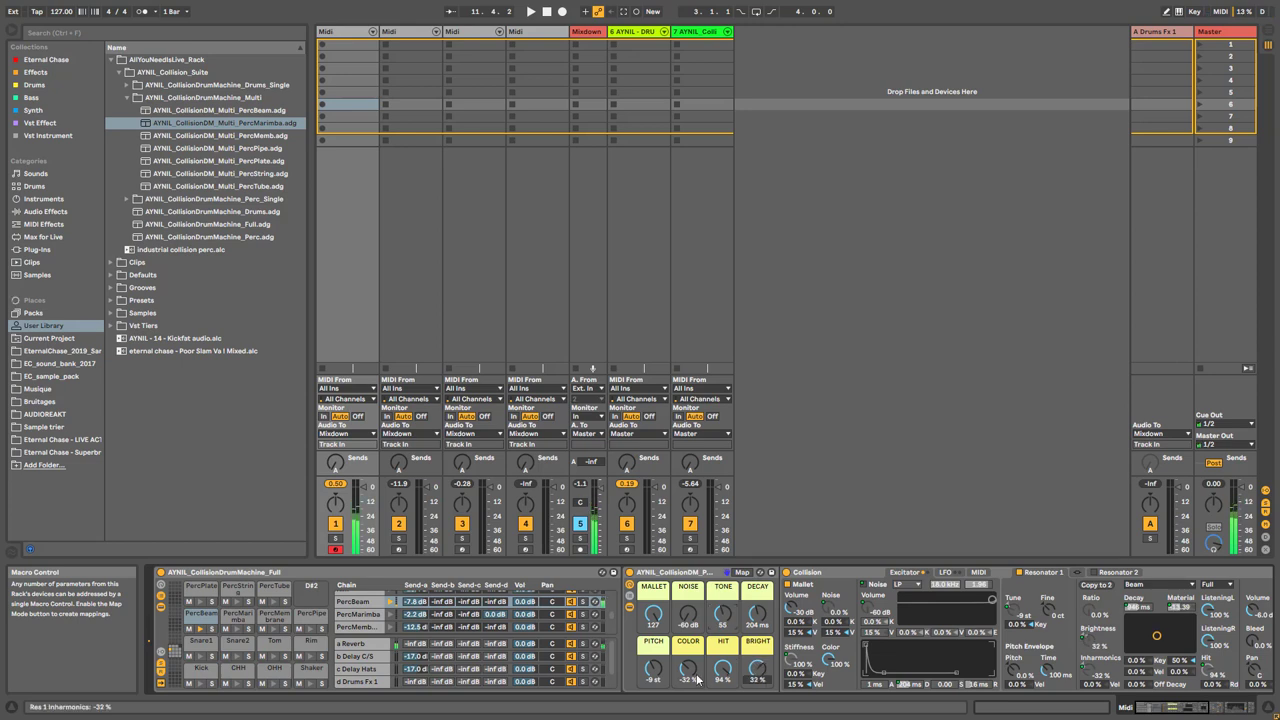
- Set the PercBeam's Mallet macro to 102, Pitch to -15 st, Color to -31%, Hit to 33% and Bright to -28%, and lower Tone
{"action": "mouse_move", "coordinate": [700, 680]}
{"action": "left_mouse_down"}
{"action": "mouse_move", "coordinate": [700, 630]}
{"action": "mouse_move", "coordinate": [690, 682]}
{"action": "left_mouse_up"}
{"action": "left_click_drag", "start_coordinate": [650, 672], "coordinate": [650, 682]}
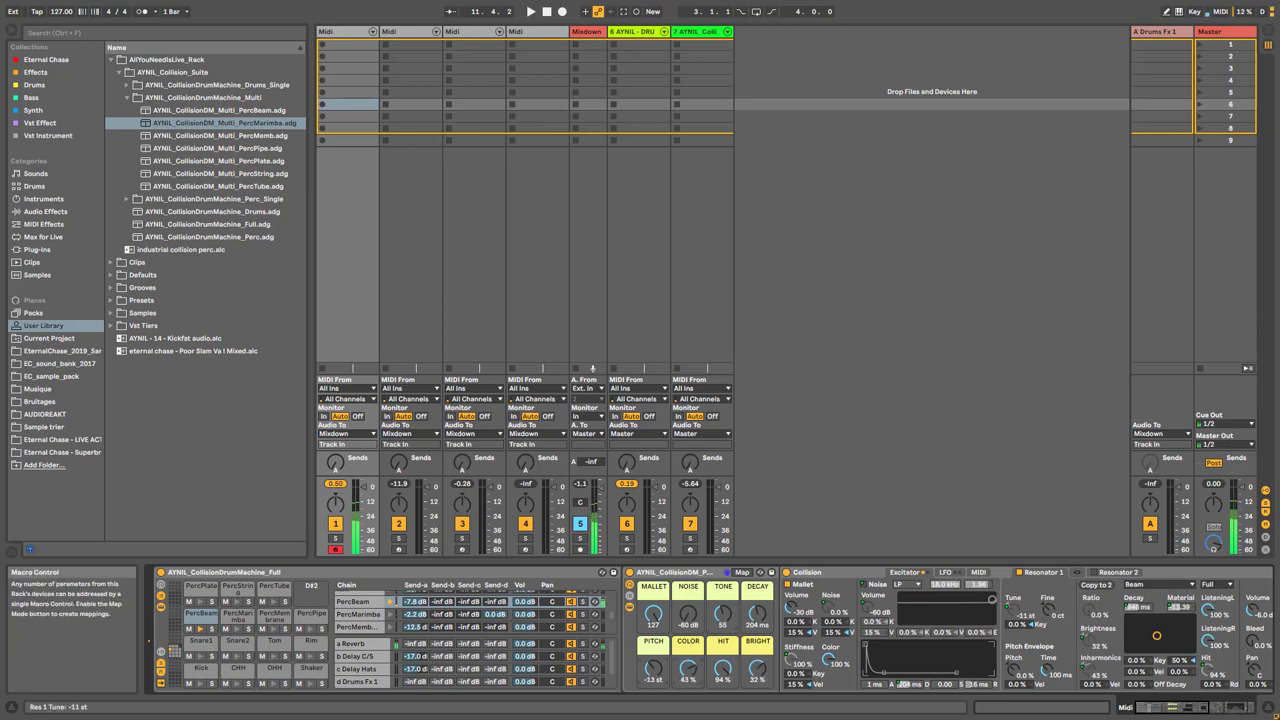
{"action": "left_click_drag", "start_coordinate": [723, 613], "coordinate": [723, 640]}
{"action": "left_click_drag", "start_coordinate": [652, 613], "coordinate": [652, 630]}
{"action": "left_click_drag", "start_coordinate": [722, 668], "coordinate": [652, 680]}
{"action": "left_click_drag", "start_coordinate": [757, 668], "coordinate": [757, 692]}
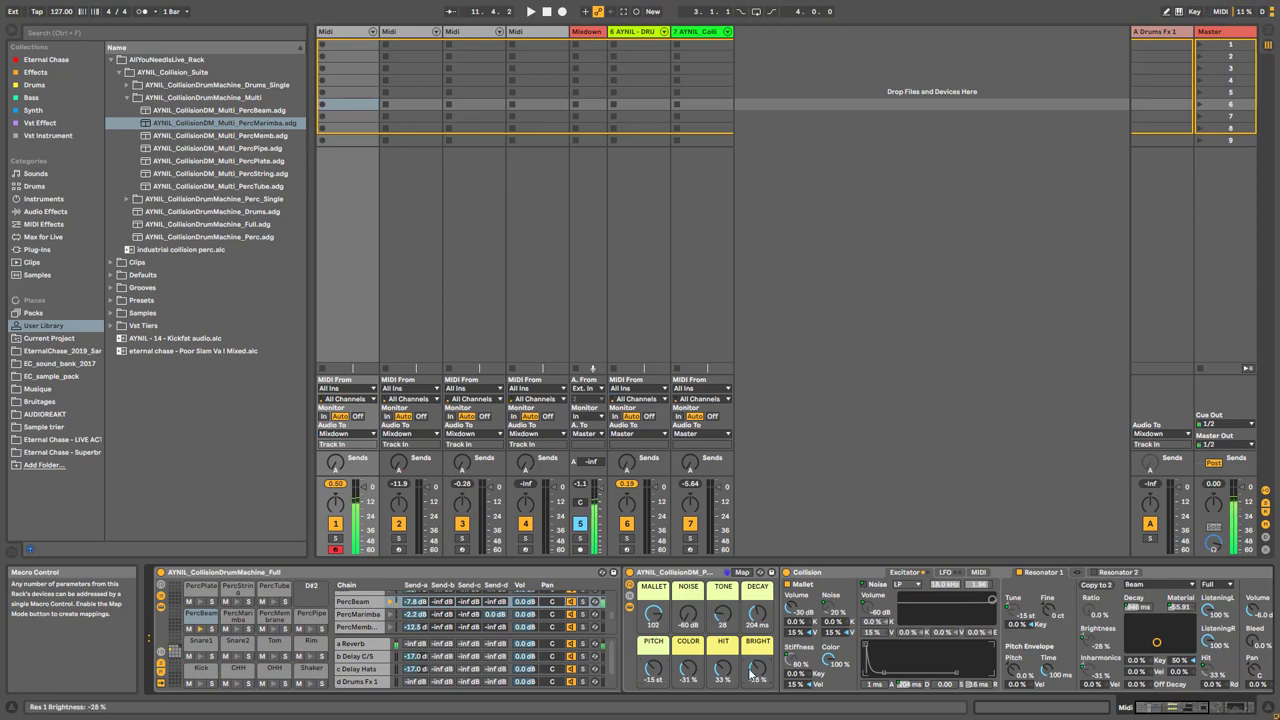
- Set the PercBeam chain's Send-b to -17.8 dB and select the PercMarimba chain
{"action": "left_click_drag", "start_coordinate": [496, 601], "coordinate": [441, 601]}
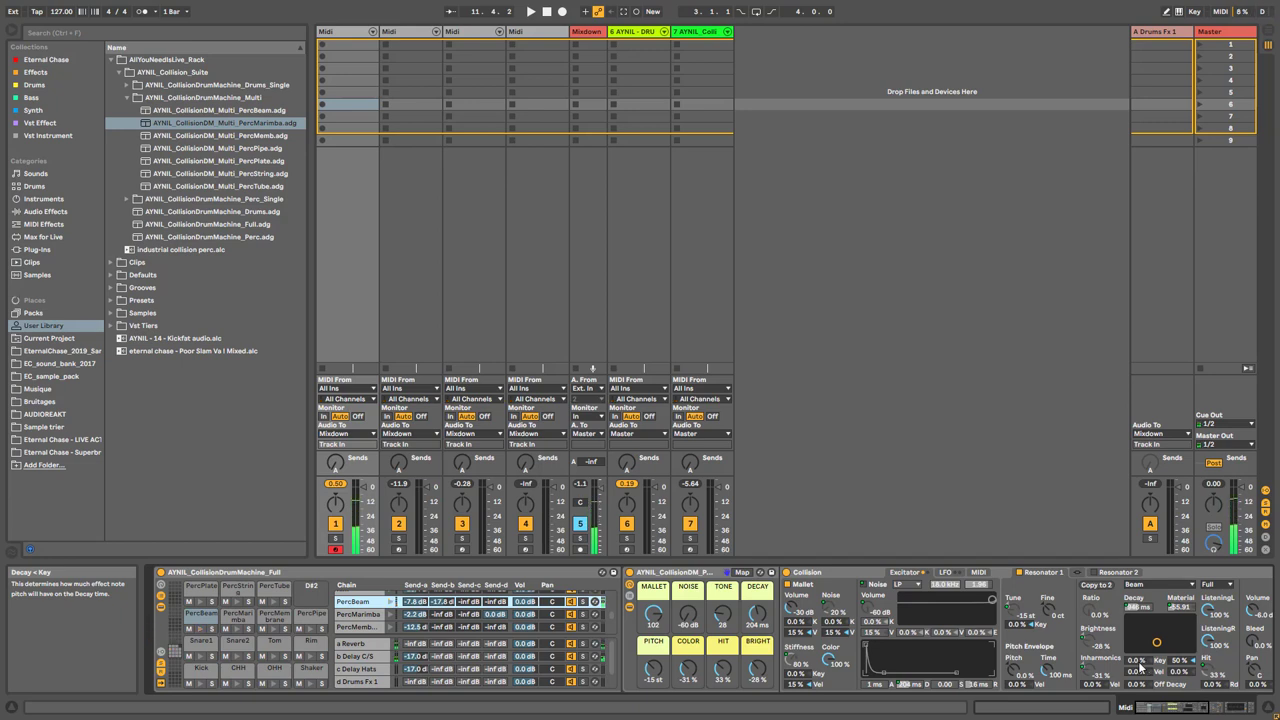
{"action": "left_click", "coordinate": [358, 614]}
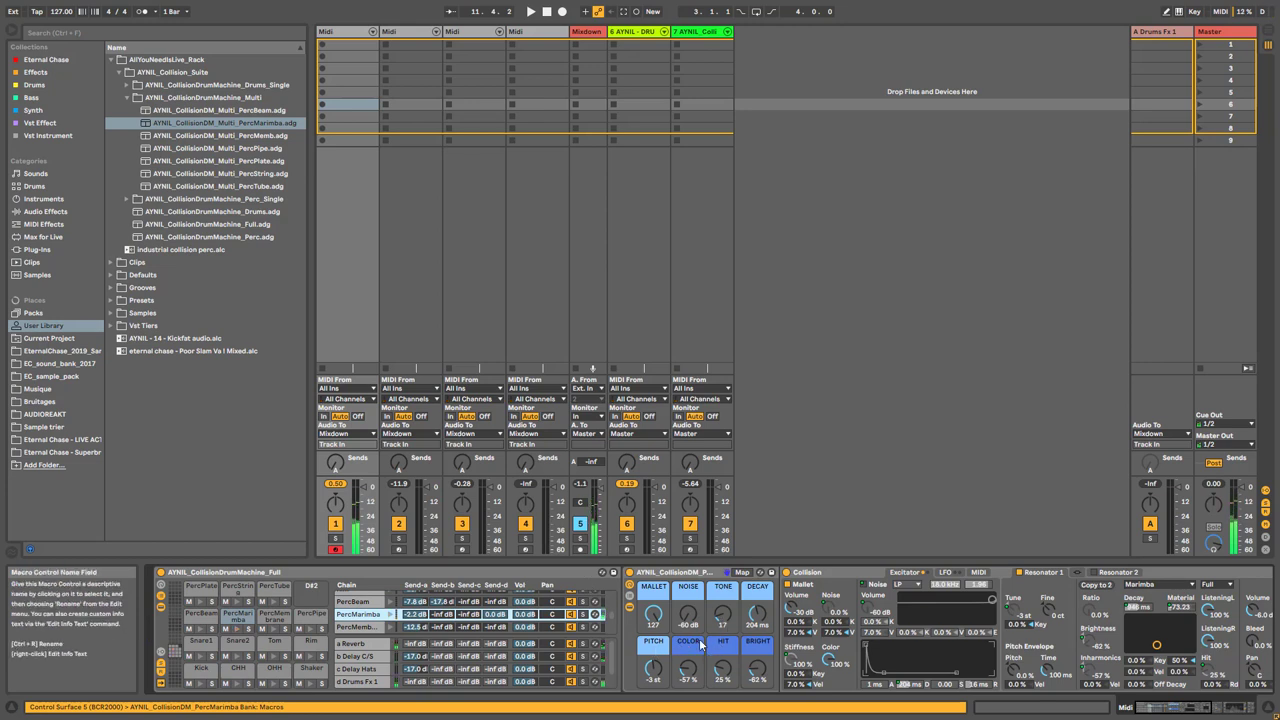
- Select the PercMembrane chain and set Send-d to -6.0 dB, Hit to 43%, Color to -50%, Bright to -15% and Tone to 27
{"action": "key", "text": "Down"}
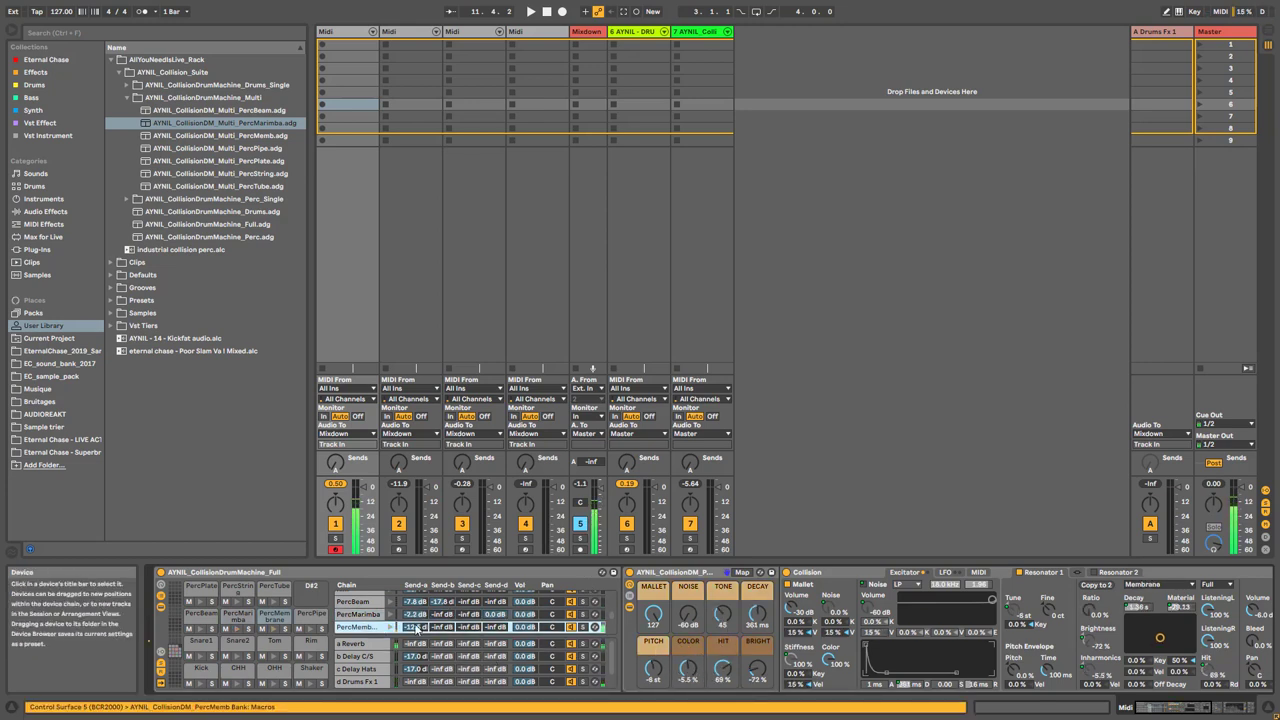
{"action": "left_click_drag", "start_coordinate": [496, 627], "coordinate": [496, 588]}
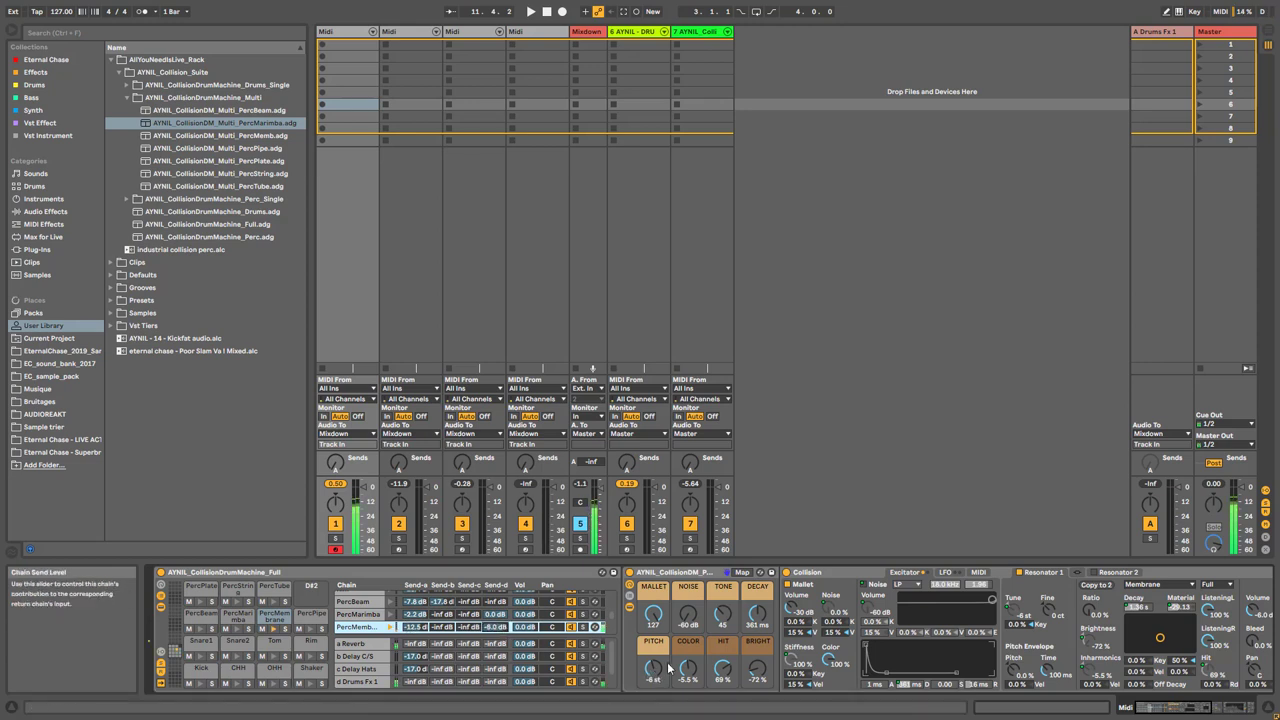
{"action": "left_click_drag", "start_coordinate": [714, 676], "coordinate": [686, 706]}
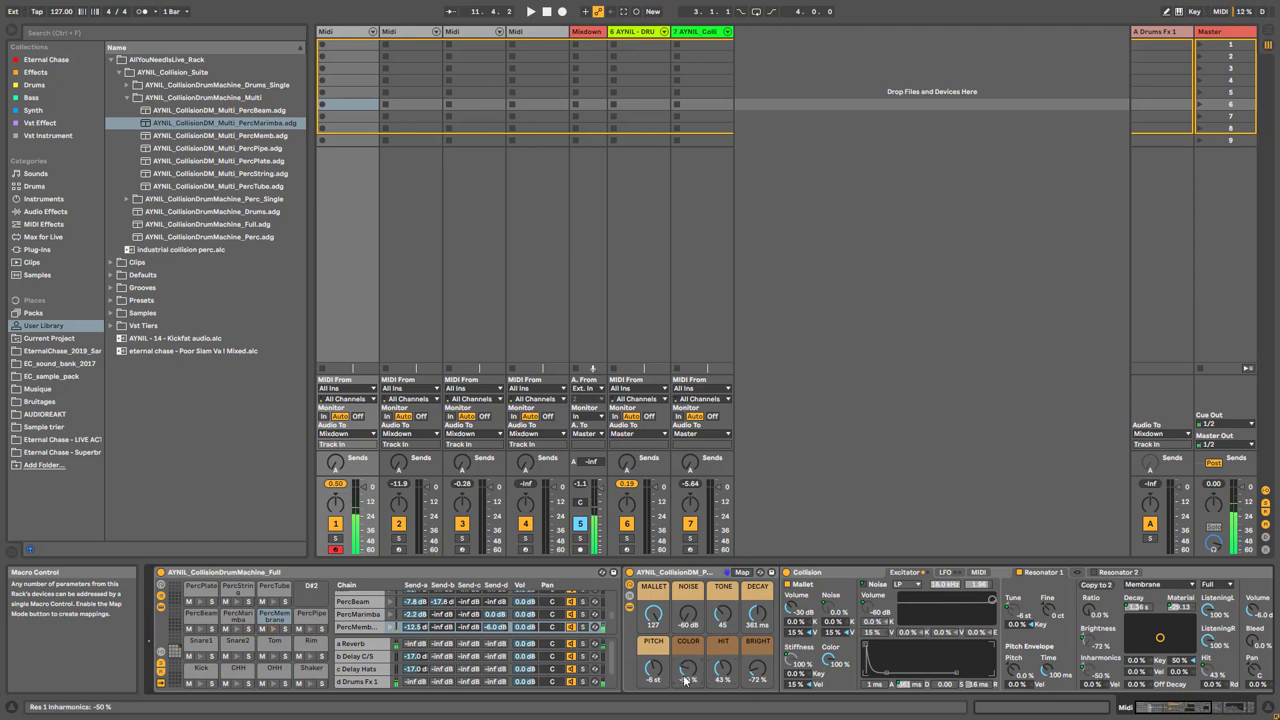
{"action": "left_click_drag", "start_coordinate": [757, 670], "coordinate": [757, 620]}
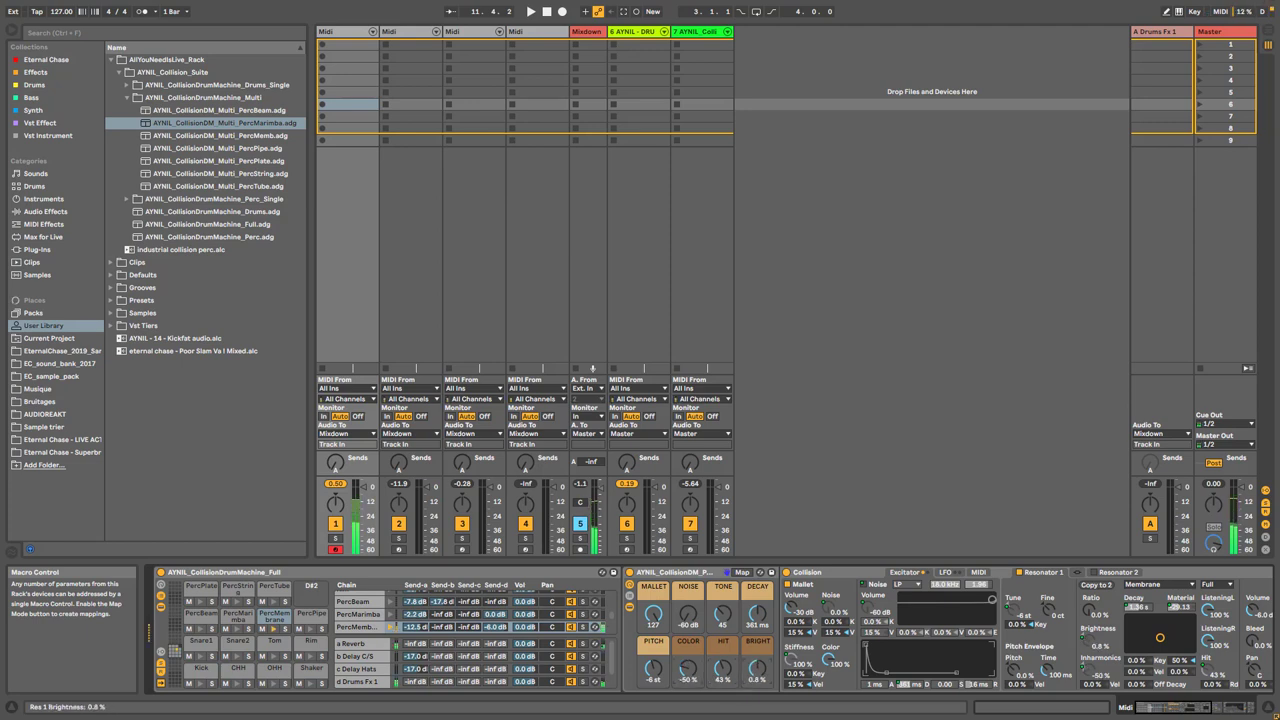
{"action": "left_click_drag", "start_coordinate": [757, 668], "coordinate": [757, 682]}
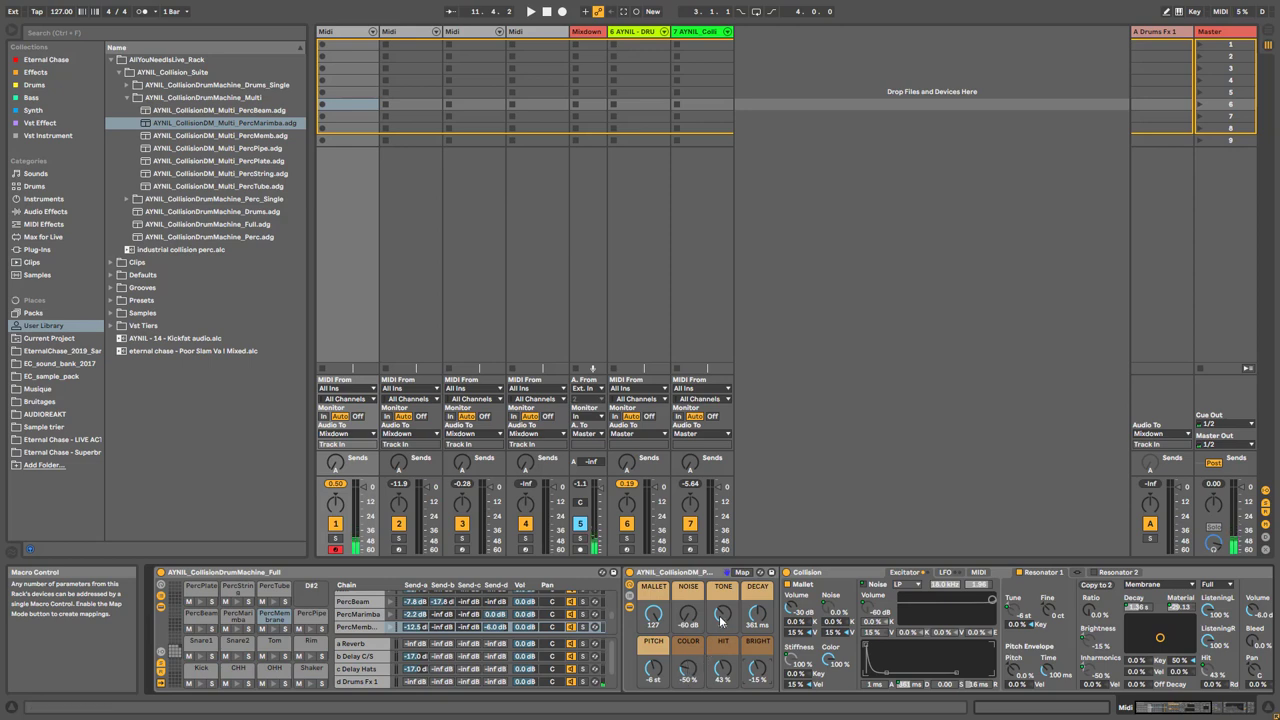
{"action": "mouse_move", "coordinate": [720, 619]}
{"action": "left_mouse_down"}
{"action": "mouse_move", "coordinate": [720, 600]}
{"action": "mouse_move", "coordinate": [720, 630]}
{"action": "left_mouse_up"}
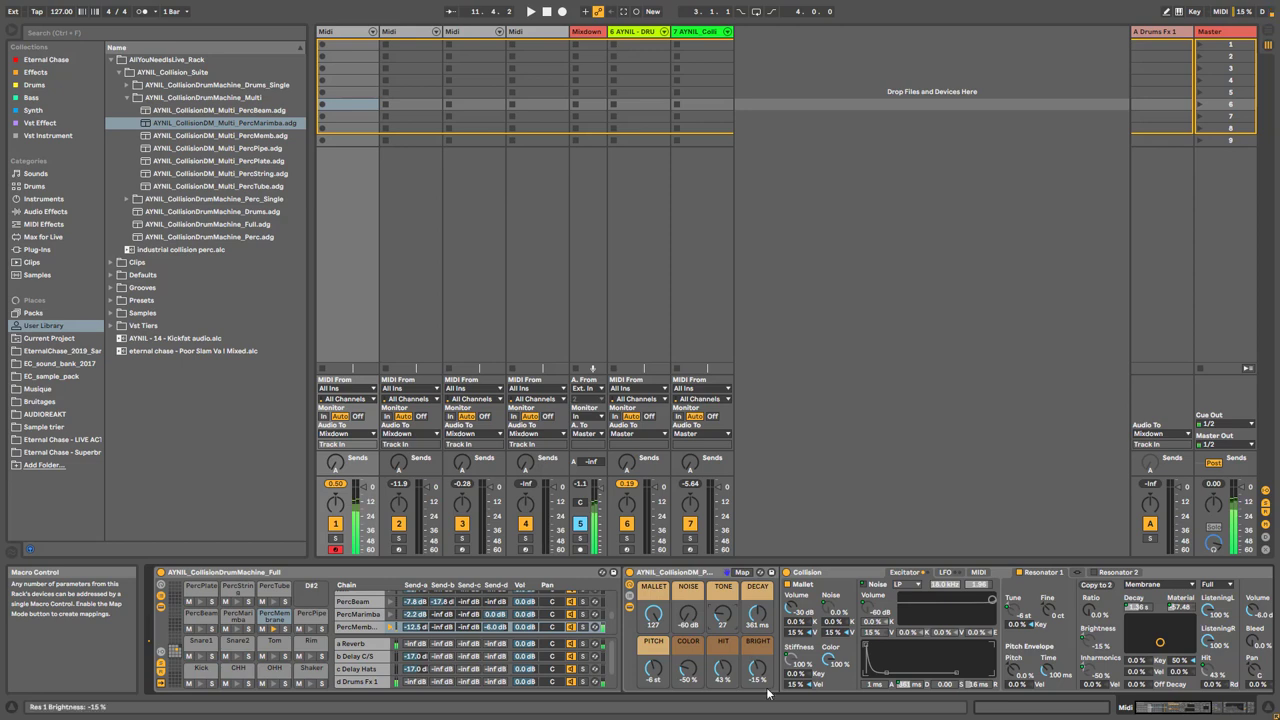
{"action": "mouse_move", "coordinate": [758, 668]}
{"action": "left_mouse_down"}
{"action": "mouse_move", "coordinate": [758, 630]}
{"action": "mouse_move", "coordinate": [758, 683]}
{"action": "left_mouse_up"}
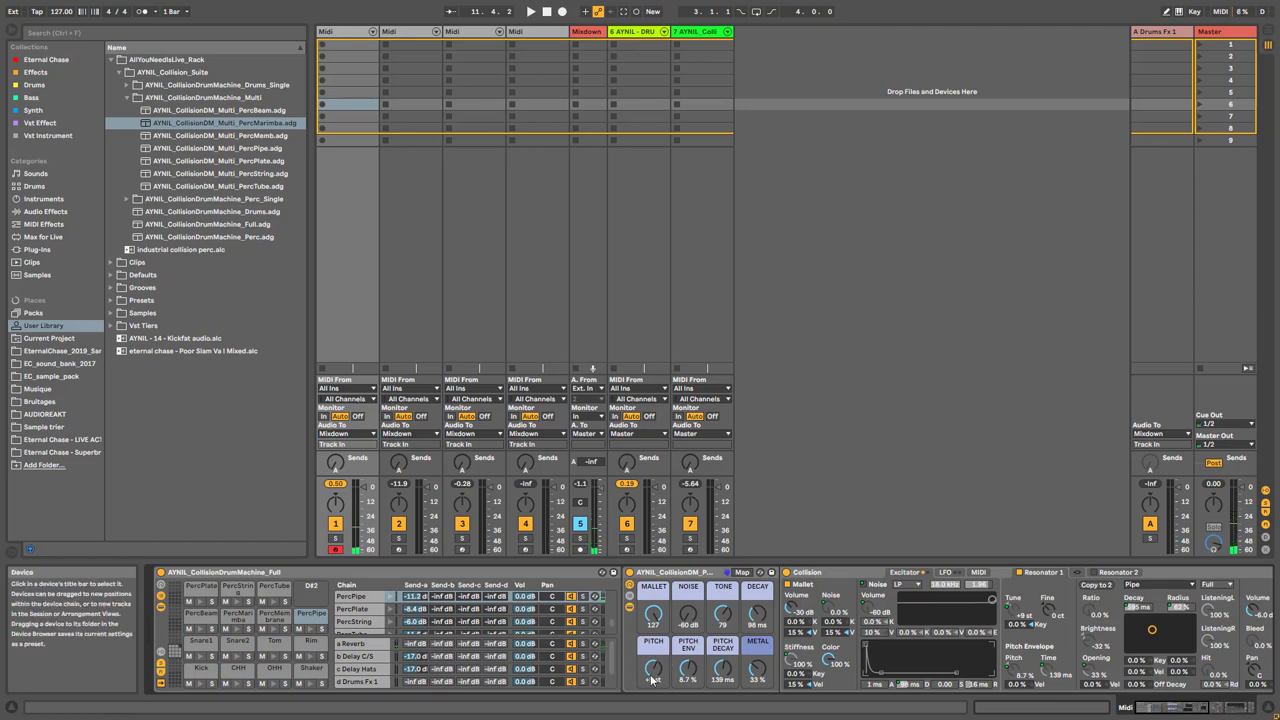
- Set the PercPipe's Pitch macro to -15 st, Pitch Env to -7.1%, Pitch Decay to 111 ms and Metal to 78%, and raise its Send-d
{"action": "left_click_drag", "start_coordinate": [688, 669], "coordinate": [652, 697]}
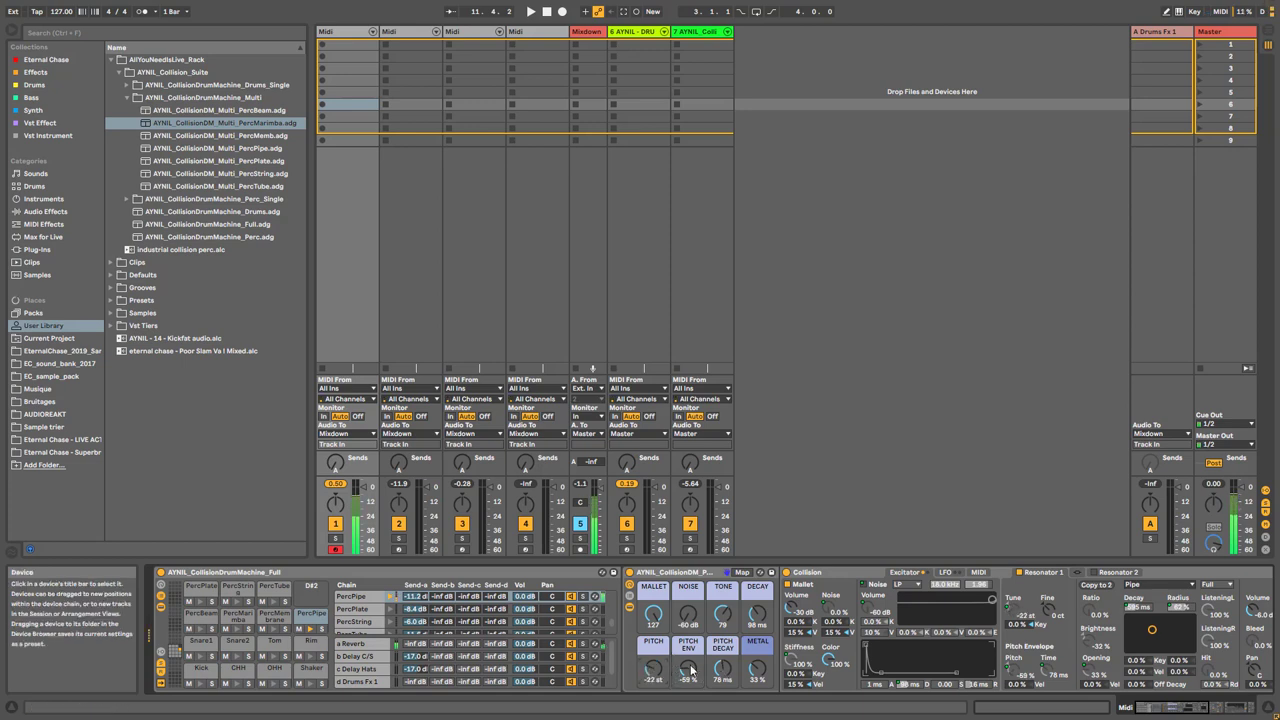
{"action": "left_click_drag", "start_coordinate": [687, 672], "coordinate": [710, 655]}
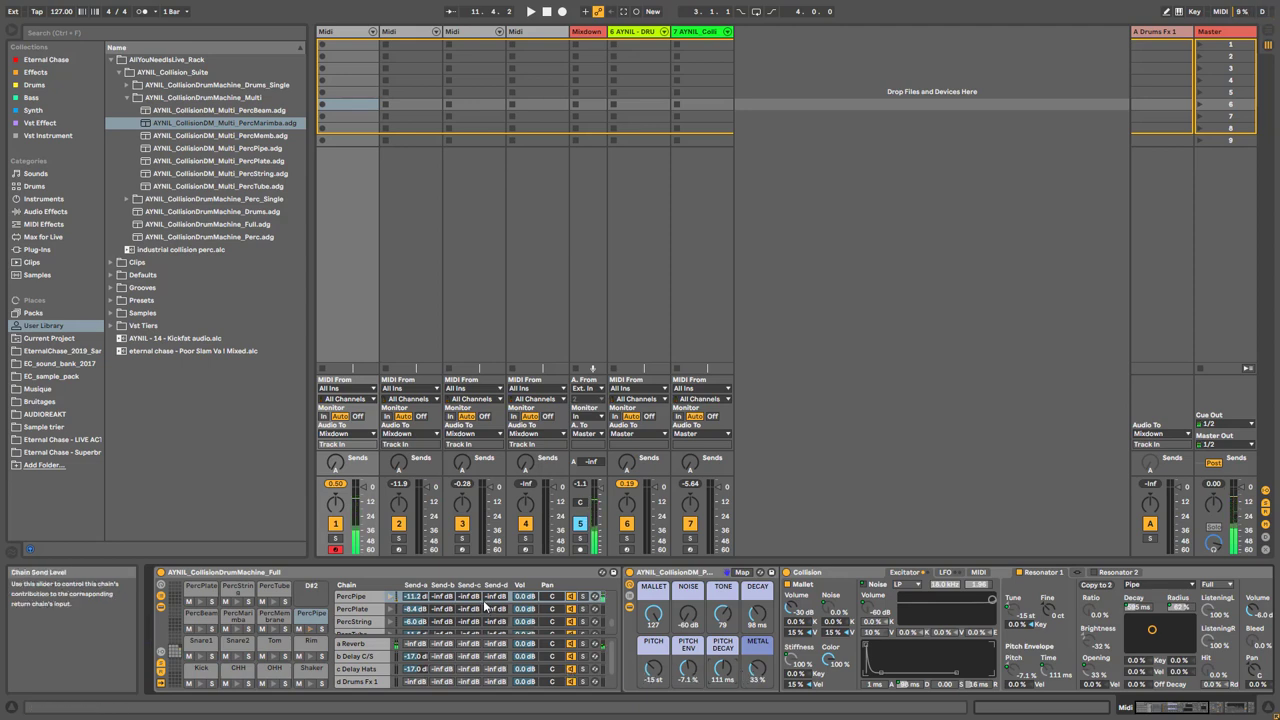
{"action": "left_click_drag", "start_coordinate": [497, 596], "coordinate": [496, 594]}
{"action": "left_click_drag", "start_coordinate": [761, 673], "coordinate": [757, 614]}
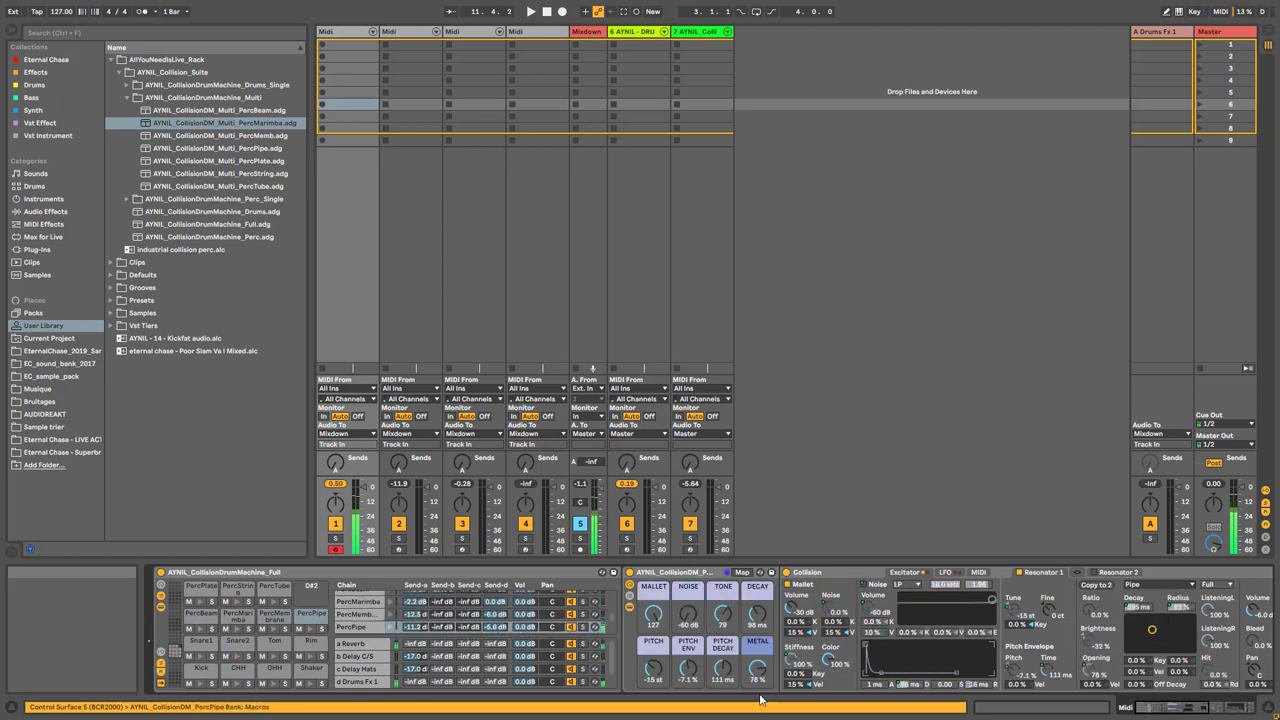
- Select the PercTube pad and set Bass to 39%, Pitch to -1 st, Pitch Env to 18%, Tone to 52 and Decay to 881 ms
{"action": "left_click", "coordinate": [263, 588]}
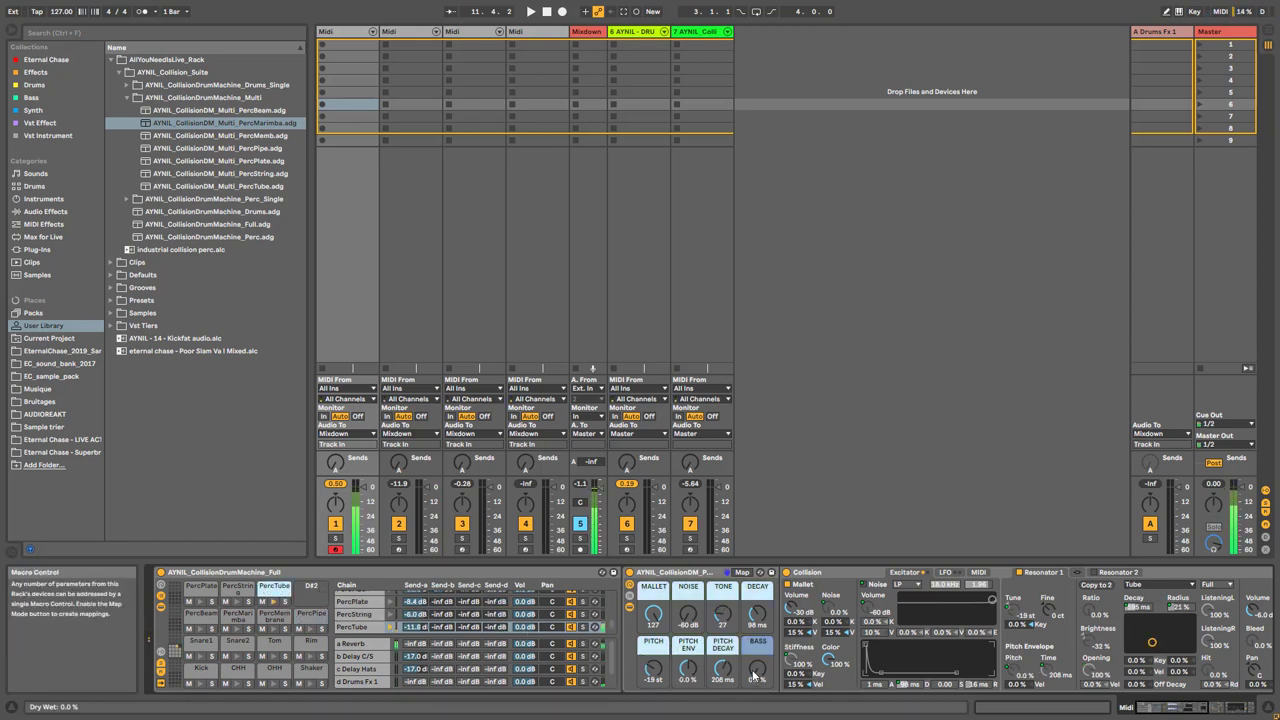
{"action": "left_click_drag", "start_coordinate": [757, 668], "coordinate": [757, 640]}
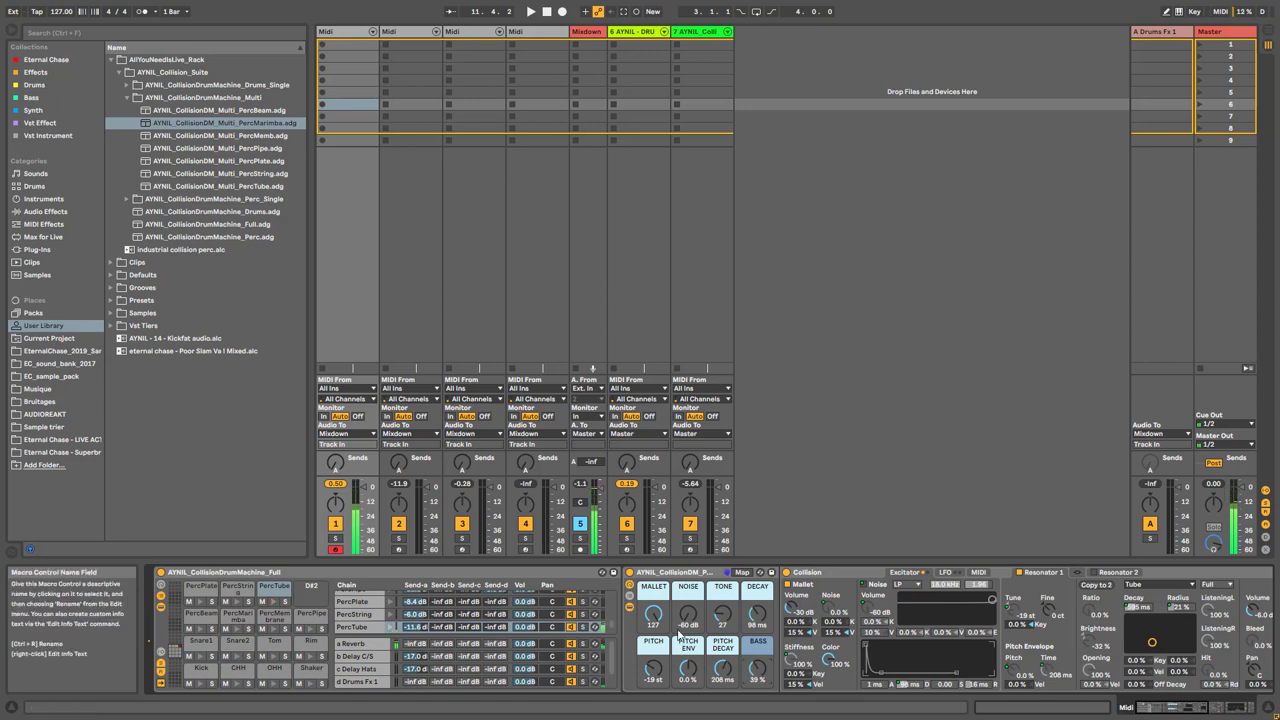
{"action": "left_click_drag", "start_coordinate": [652, 670], "coordinate": [688, 660]}
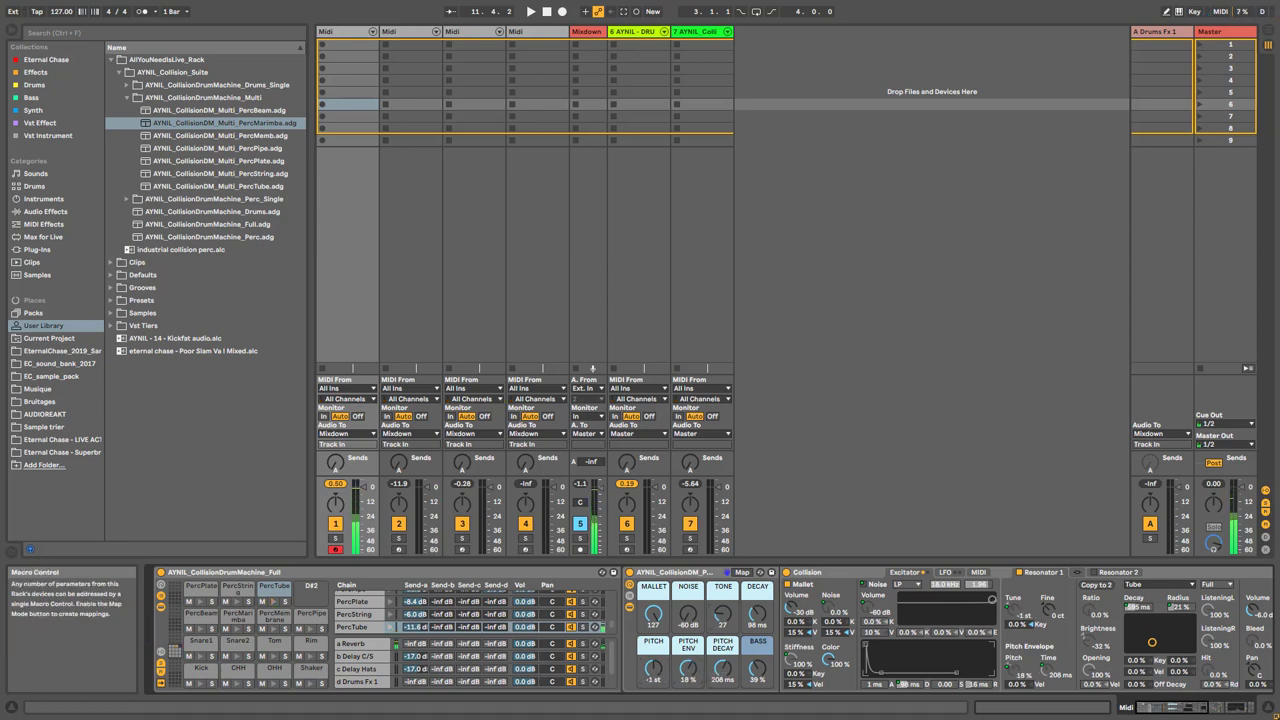
{"action": "left_click_drag", "start_coordinate": [722, 615], "coordinate": [757, 576]}
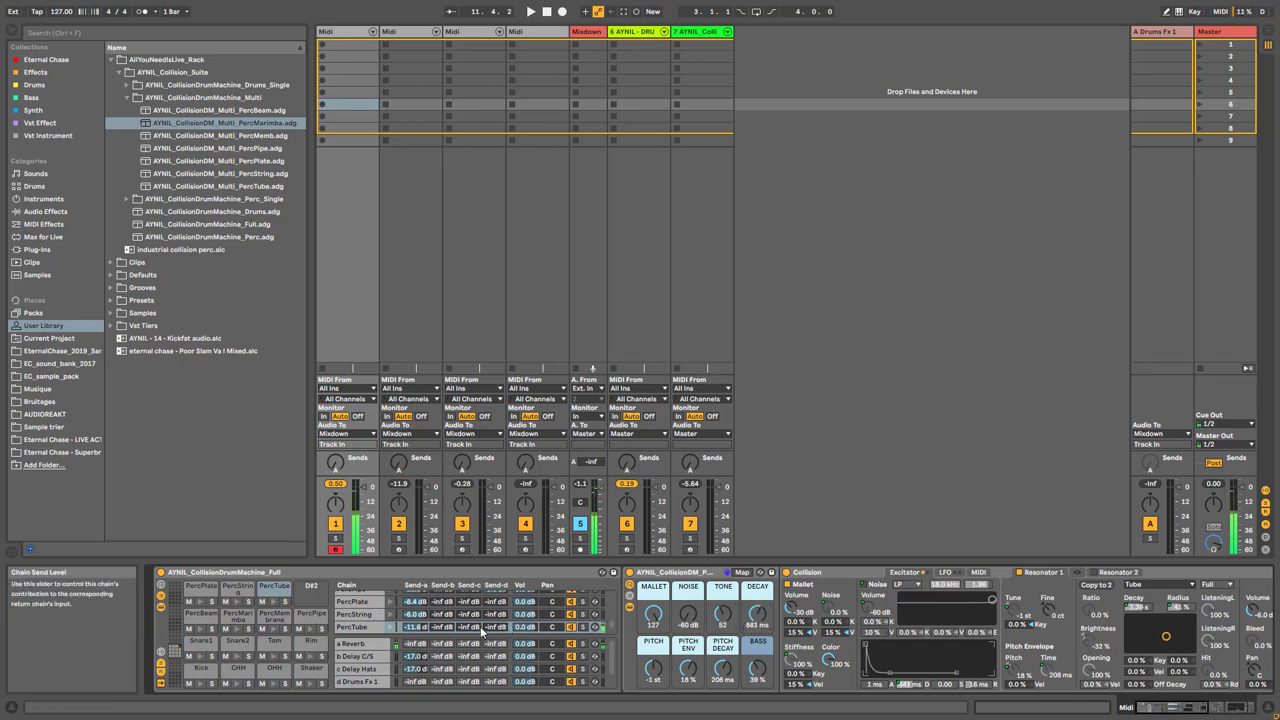
- Set the PercTube chain's Send-c to -16.2 dB and Send-d to -17.5 dB, and its Noise macro to -49 dB
{"action": "left_click_drag", "start_coordinate": [480, 626], "coordinate": [501, 606]}
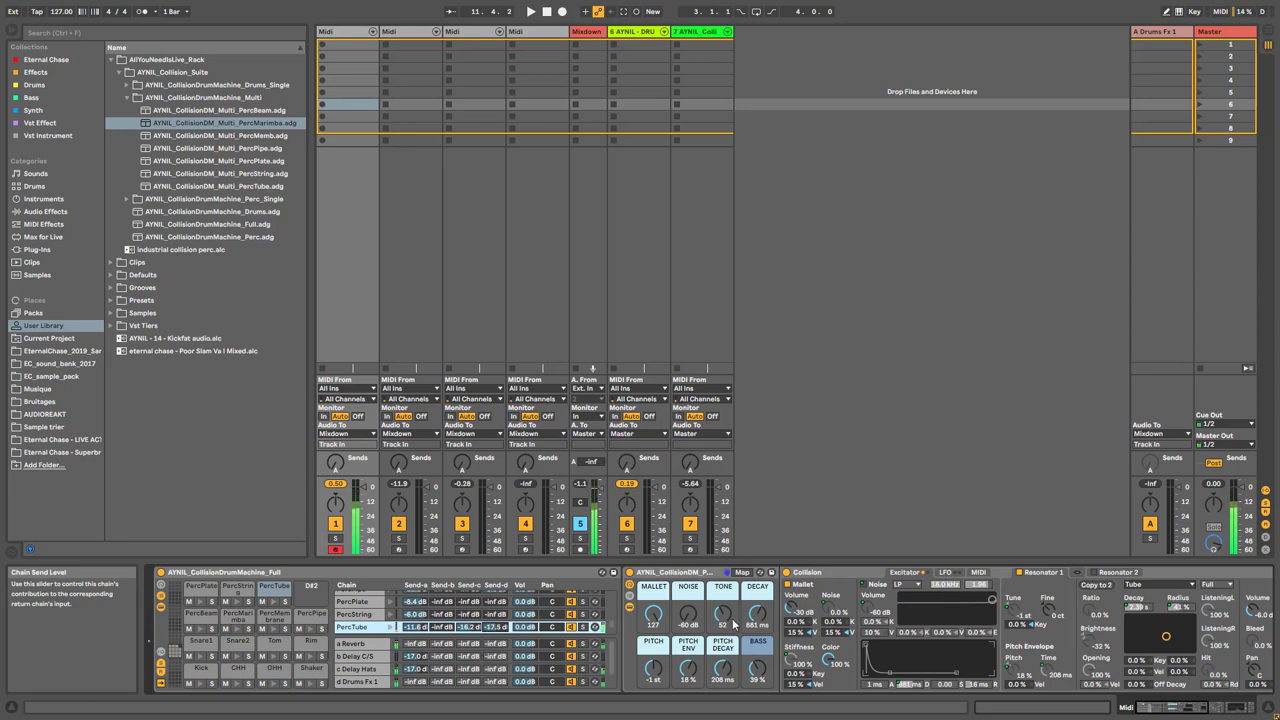
{"action": "left_click_drag", "start_coordinate": [688, 614], "coordinate": [688, 605]}
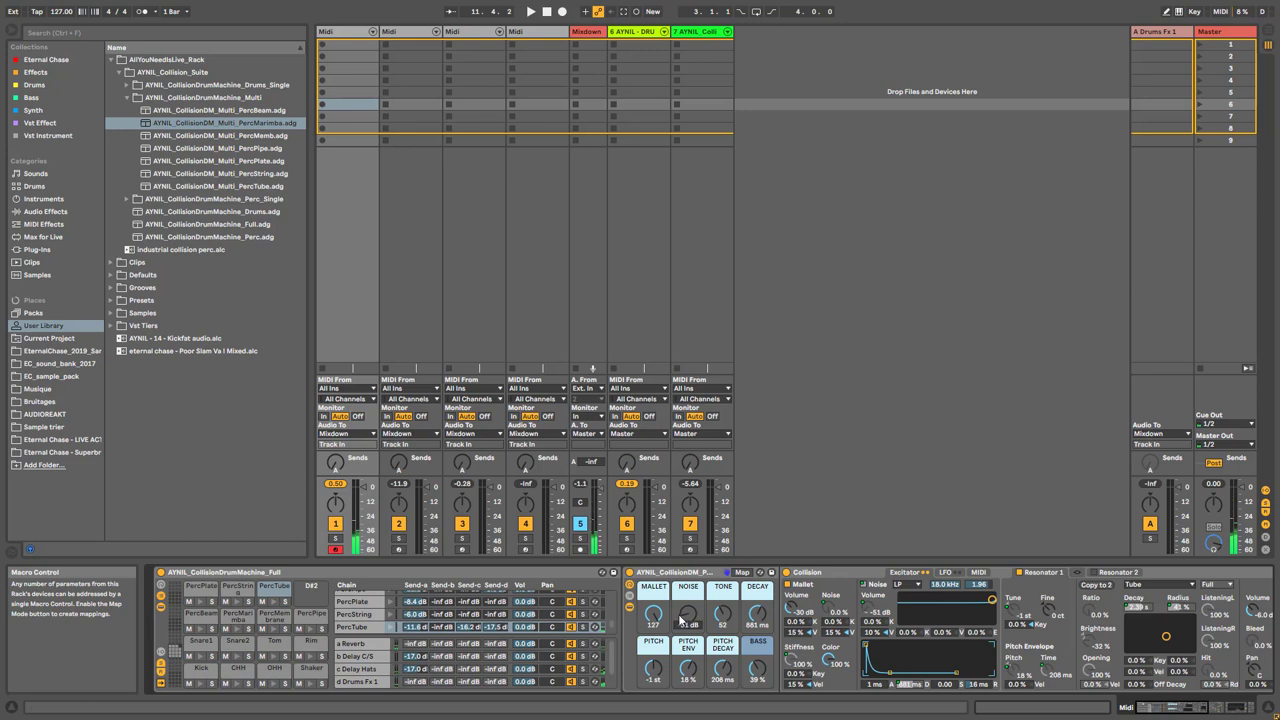
{"action": "left_click_drag", "start_coordinate": [682, 614], "coordinate": [682, 616]}
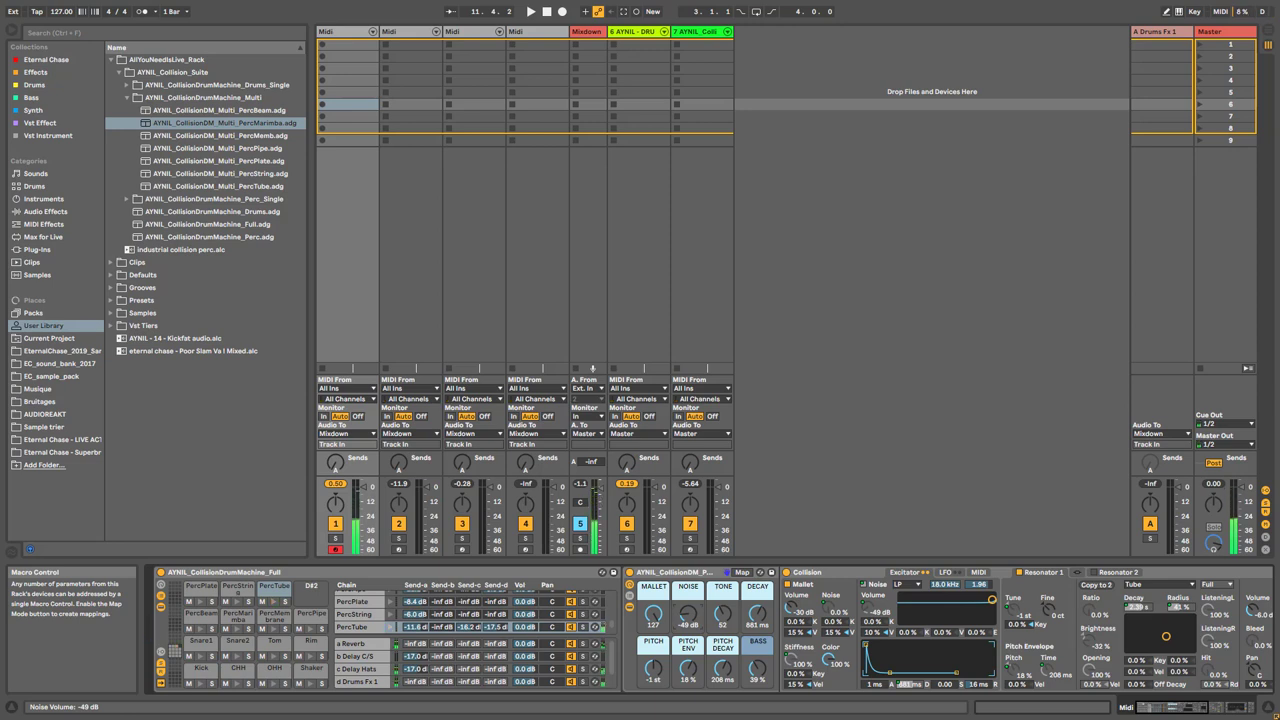
- Set the PercTube's Mallet to 0, Tone to 77, Decay to 136 ms, Pitch to +48 st, Pitch Env to 51% and Pitch Decay to 331 ms
{"action": "left_click_drag", "start_coordinate": [656, 612], "coordinate": [656, 700]}
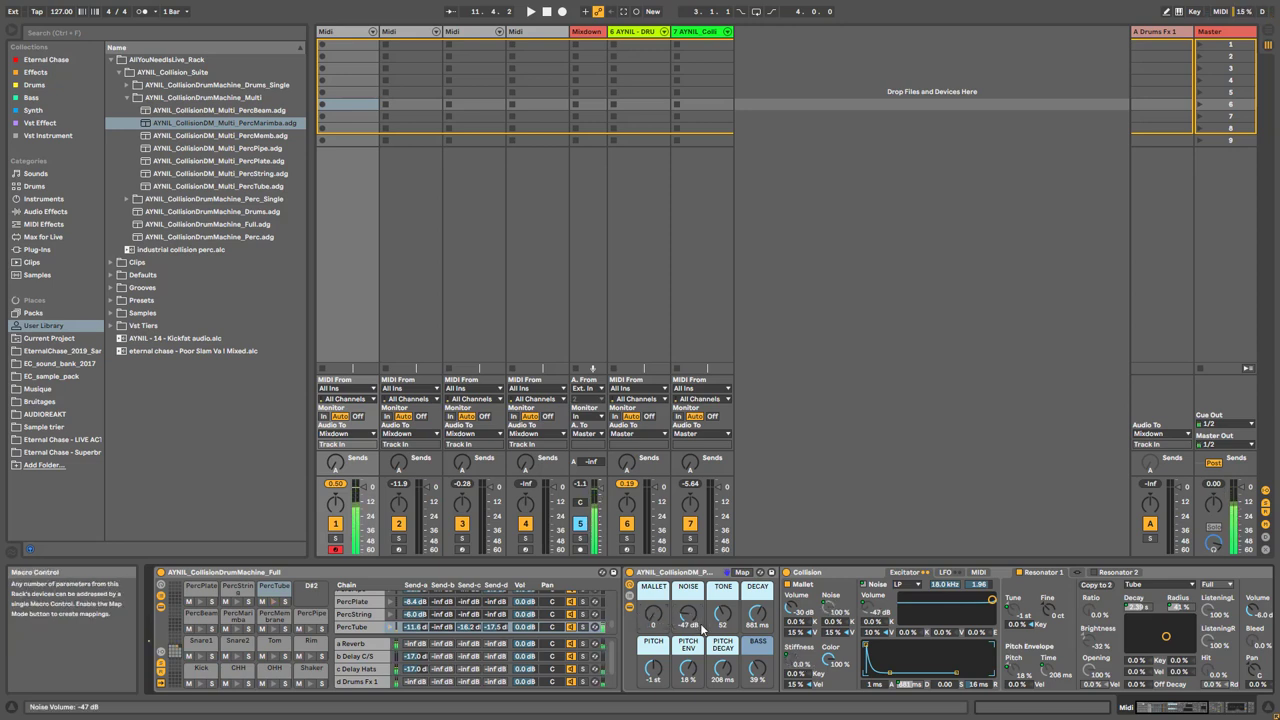
{"action": "left_click_drag", "start_coordinate": [757, 614], "coordinate": [652, 630]}
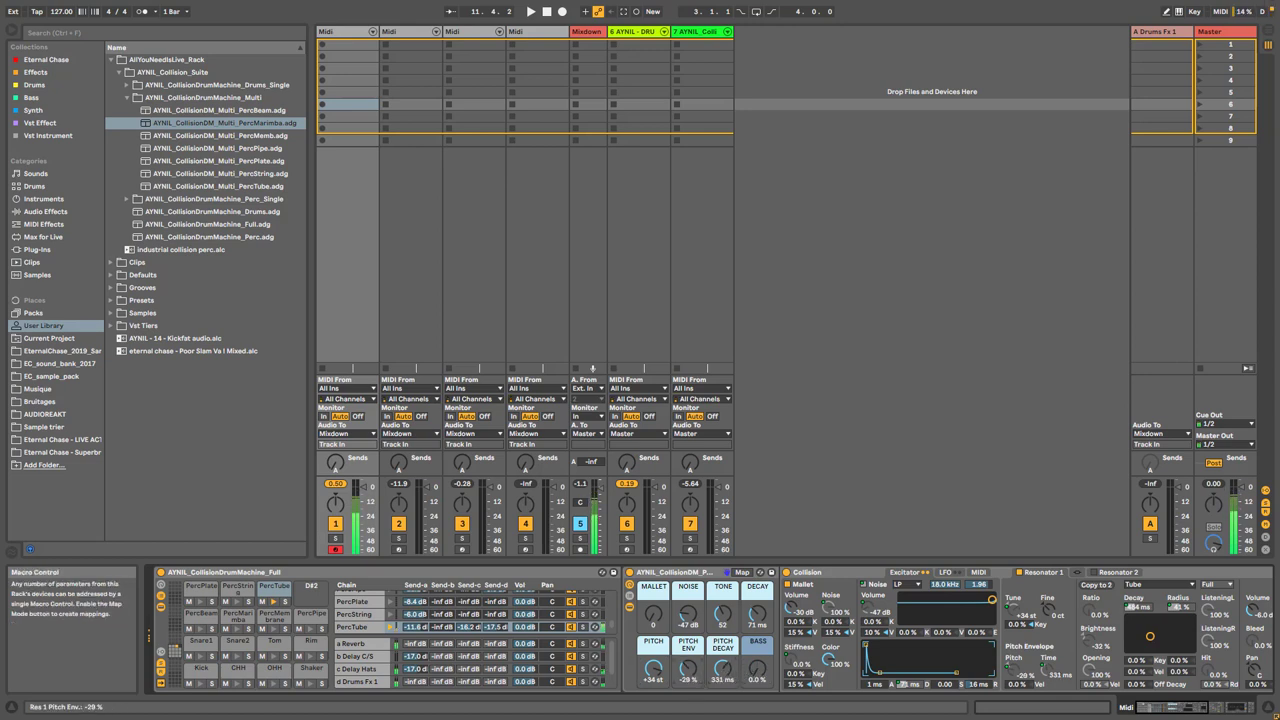
{"action": "left_click_drag", "start_coordinate": [688, 668], "coordinate": [724, 592]}
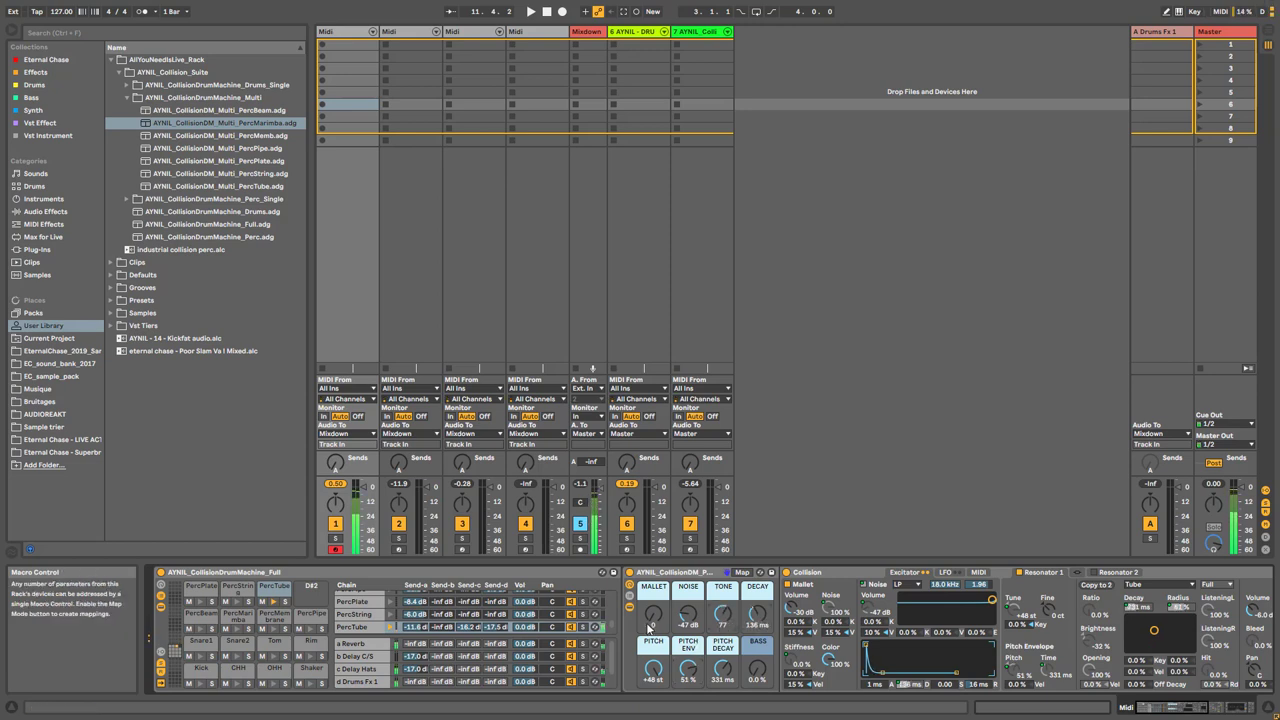
- Set the PercTube's Mallet to 106, Noise to -60 dB, Decay to 1.12 s, Pitch to -12 st and Pitch Env to 12%
{"action": "mouse_move", "coordinate": [653, 614]}
{"action": "left_mouse_down"}
{"action": "mouse_move", "coordinate": [653, 602]}
{"action": "mouse_move", "coordinate": [687, 633]}
{"action": "mouse_move", "coordinate": [653, 609]}
{"action": "left_mouse_up"}
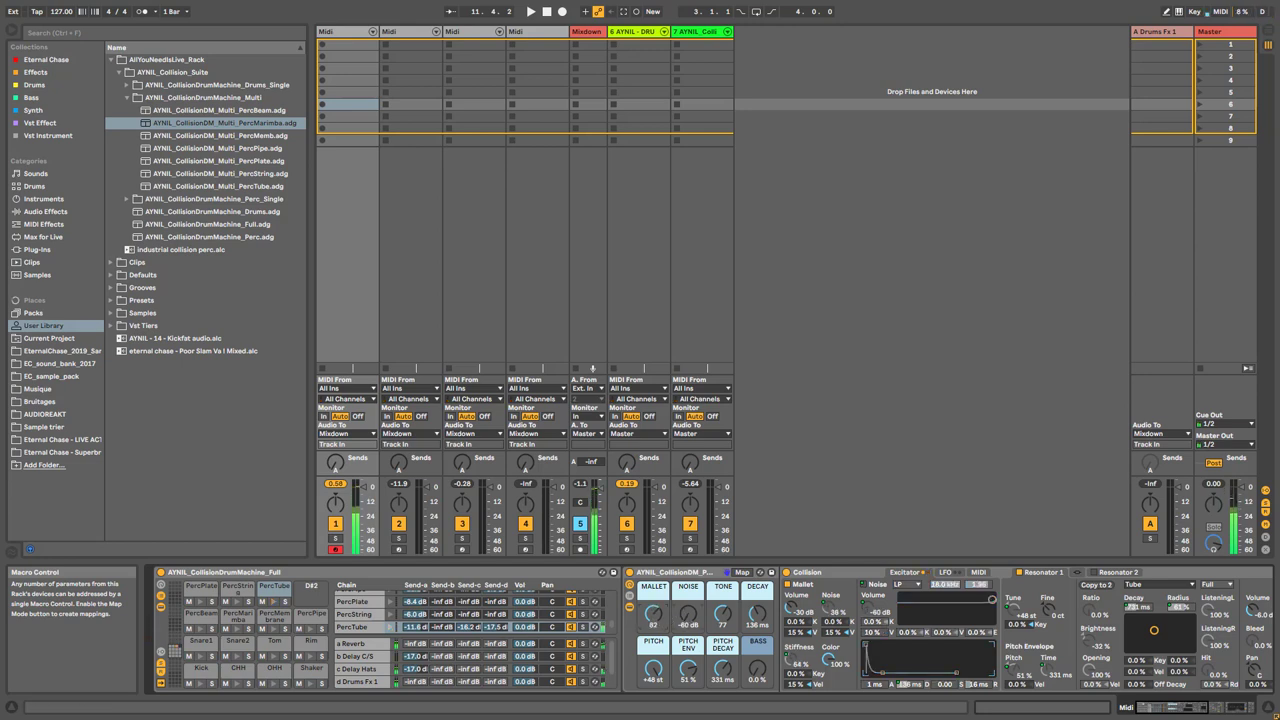
{"action": "left_click_drag", "start_coordinate": [758, 617], "coordinate": [758, 597]}
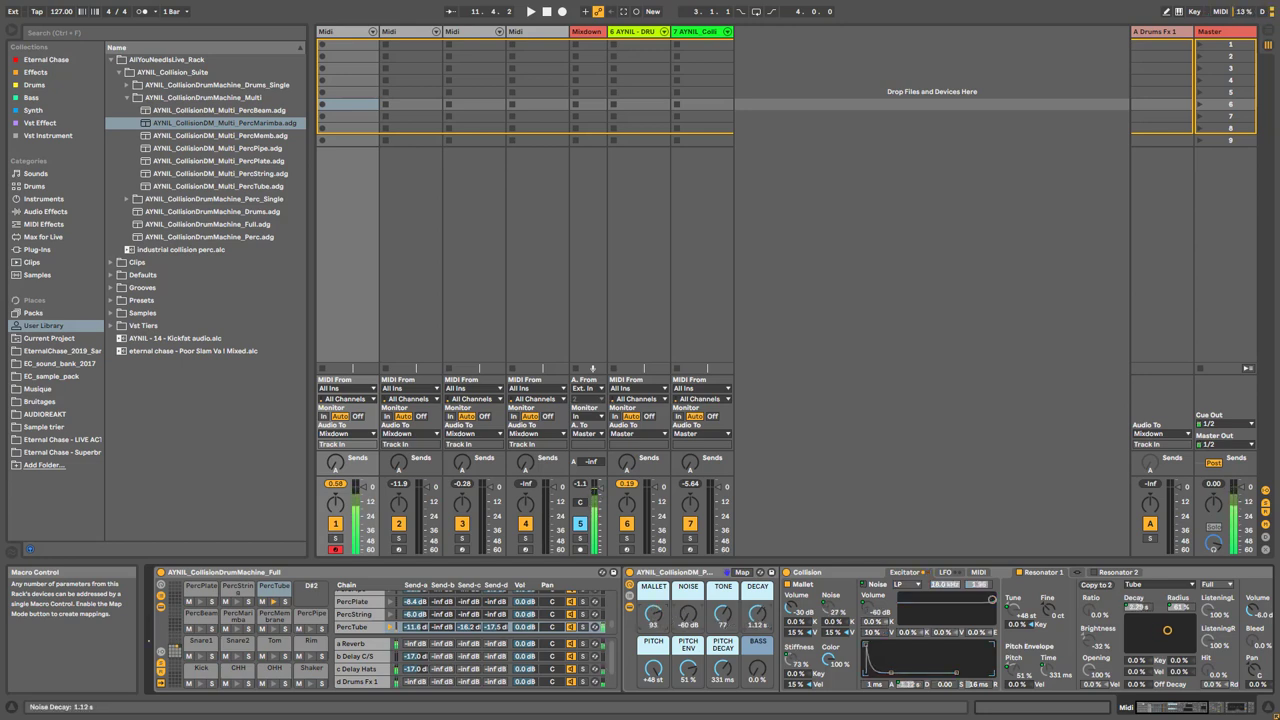
{"action": "mouse_move", "coordinate": [653, 668]}
{"action": "left_mouse_down"}
{"action": "mouse_move", "coordinate": [653, 680]}
{"action": "mouse_move", "coordinate": [653, 662]}
{"action": "left_mouse_up"}
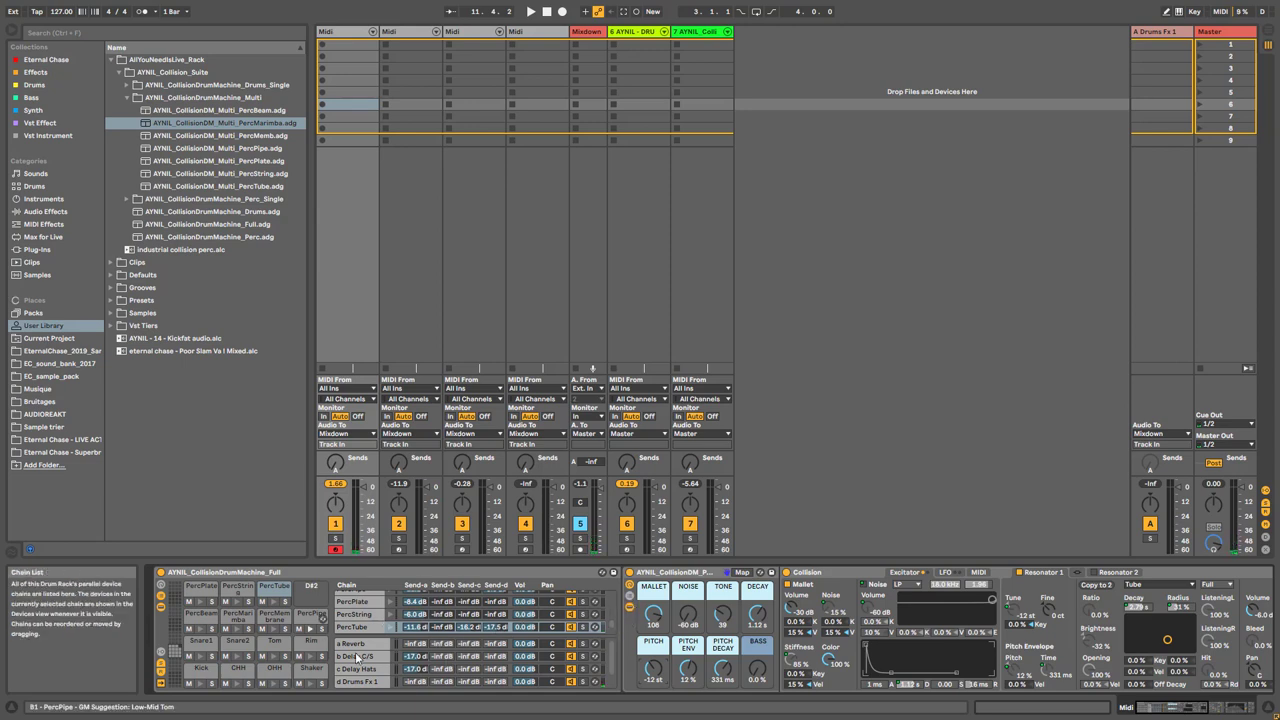
- Create an empty MIDI clip in the first slot of track 1 and enlarge the note editor to show all drum lanes
{"action": "left_click", "coordinate": [781, 574]}
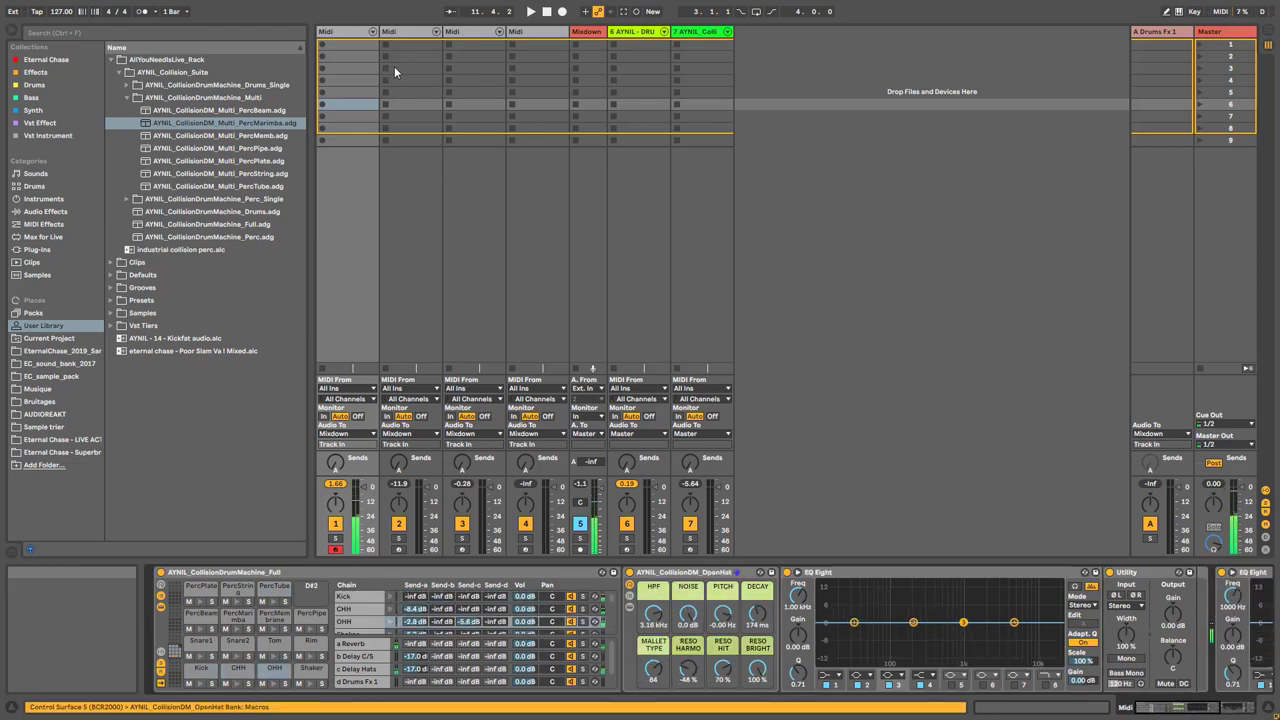
{"action": "double_click", "coordinate": [356, 44]}
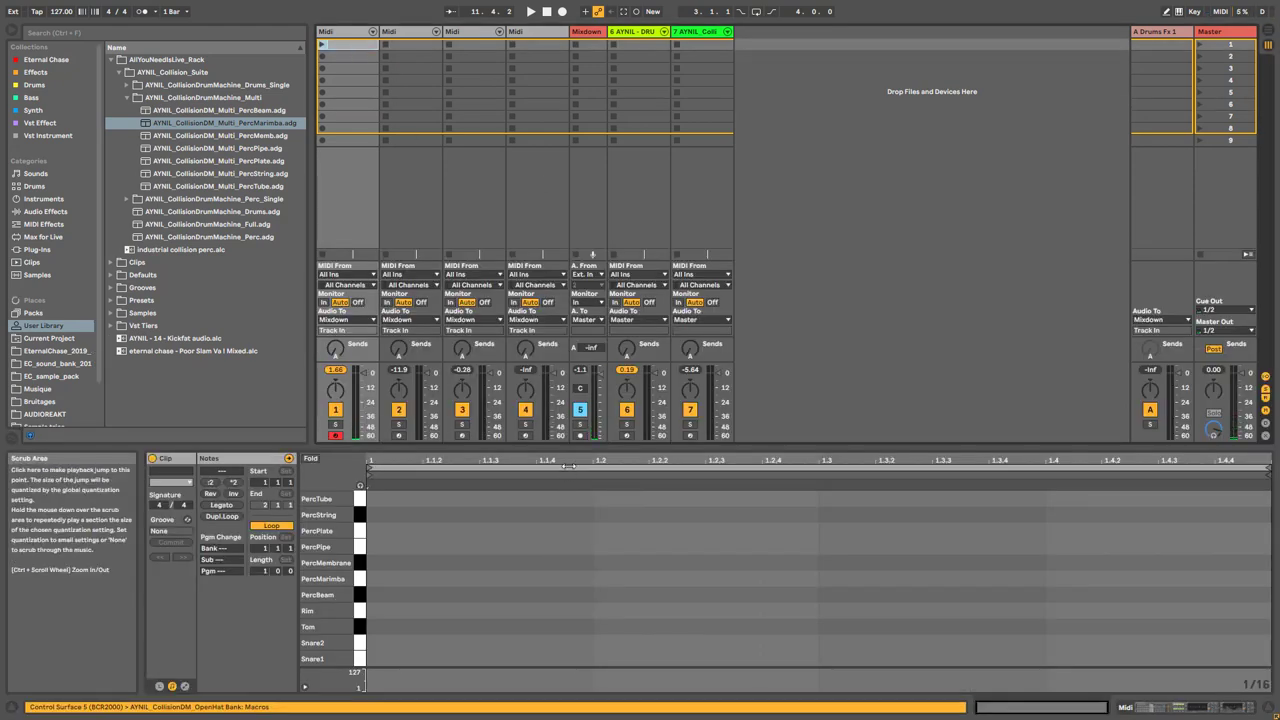
{"action": "left_click_drag", "start_coordinate": [571, 447], "coordinate": [577, 337]}
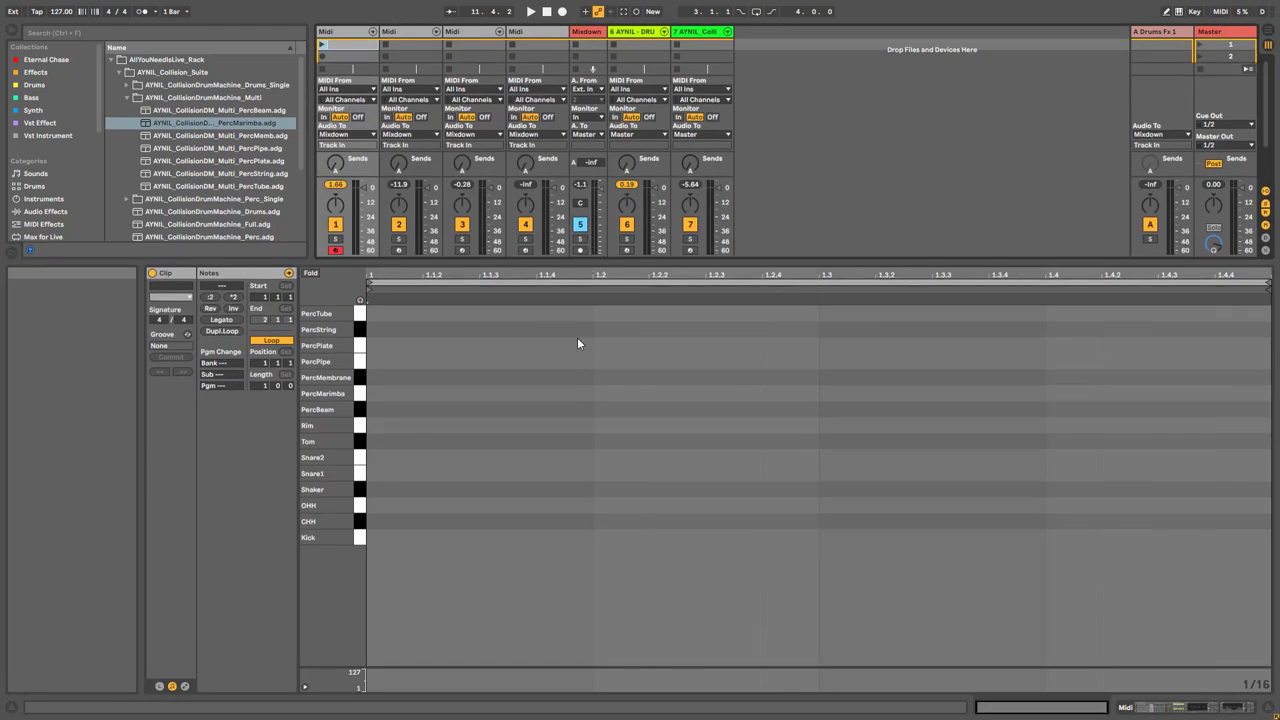
- Place Kick notes on beats 1.1, 1.2, 1.3 and 1.4 of the new clip
{"action": "double_click", "coordinate": [405, 540]}
{"action": "double_click", "coordinate": [600, 540]}
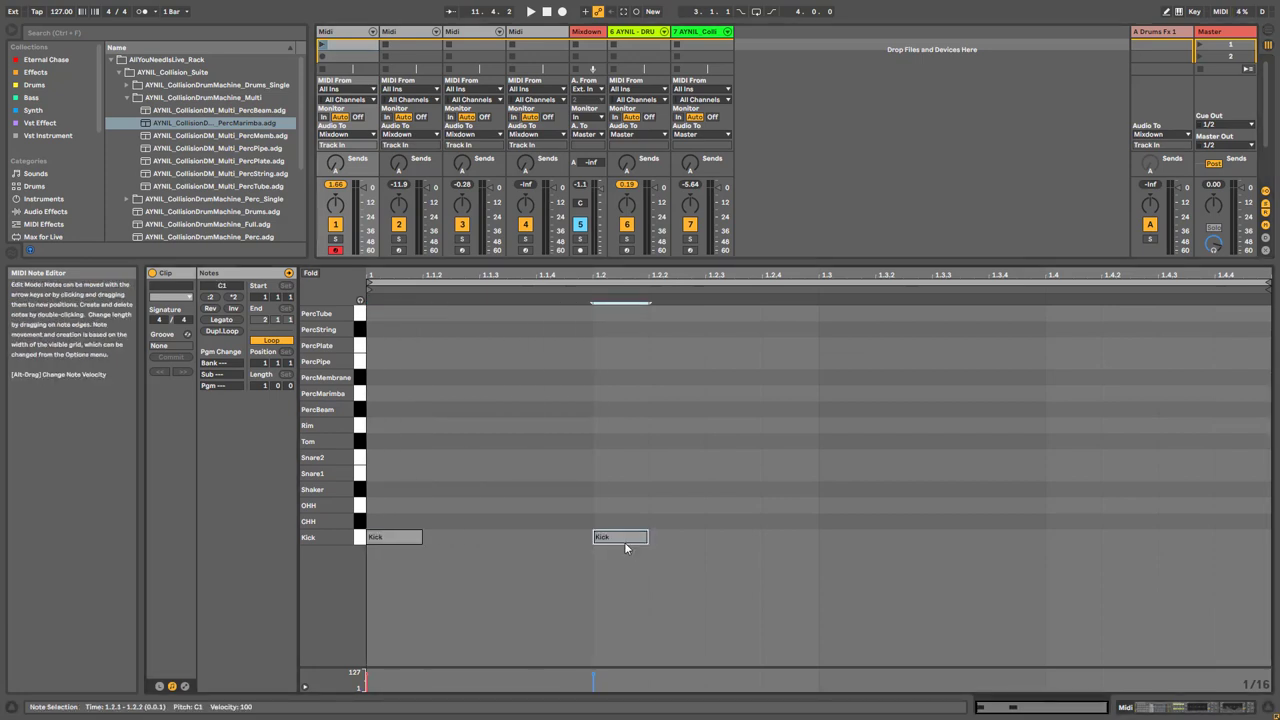
{"action": "double_click", "coordinate": [885, 540]}
{"action": "key", "text": "Left"}
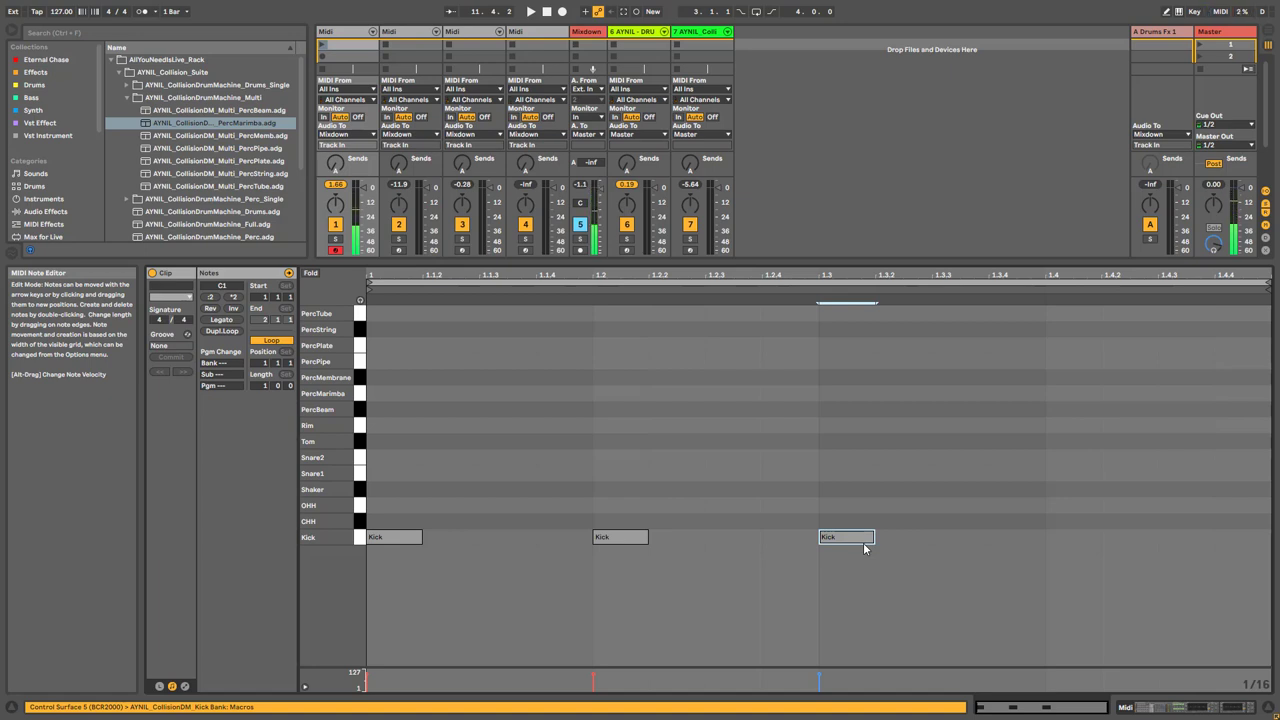
{"action": "key", "text": "ctrl+d"}
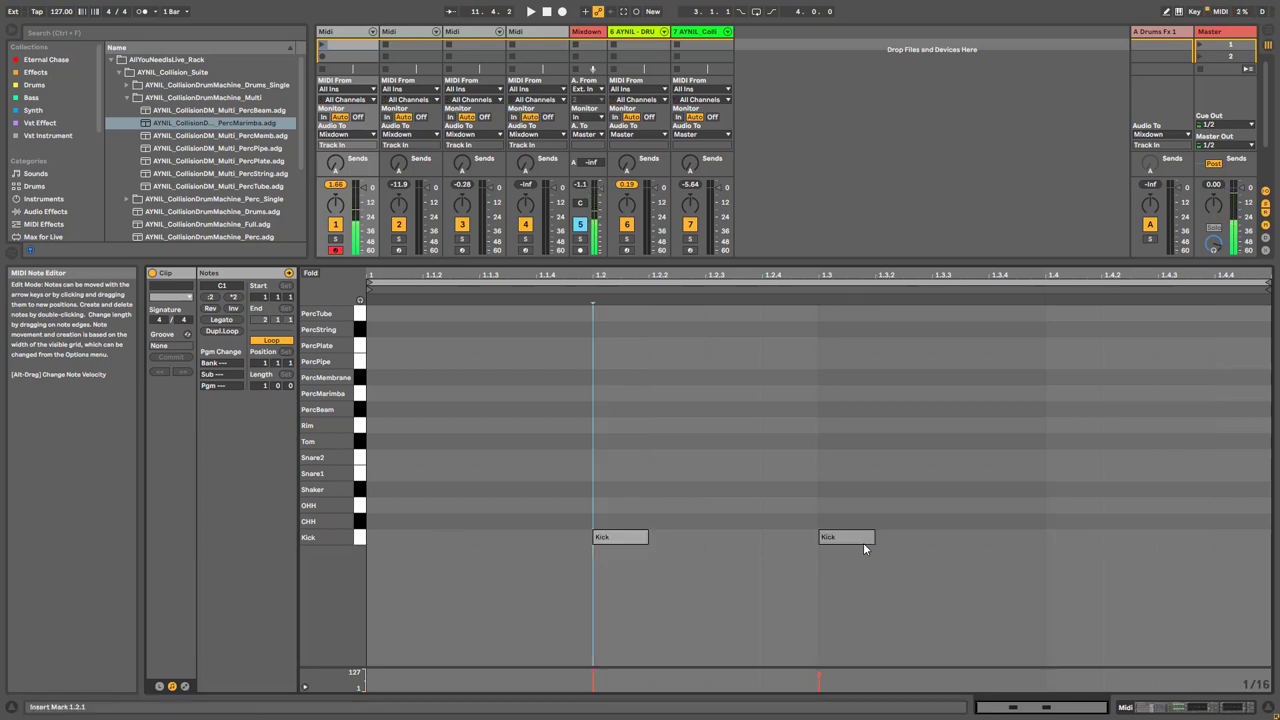
{"action": "key", "text": "ctrl+d"}
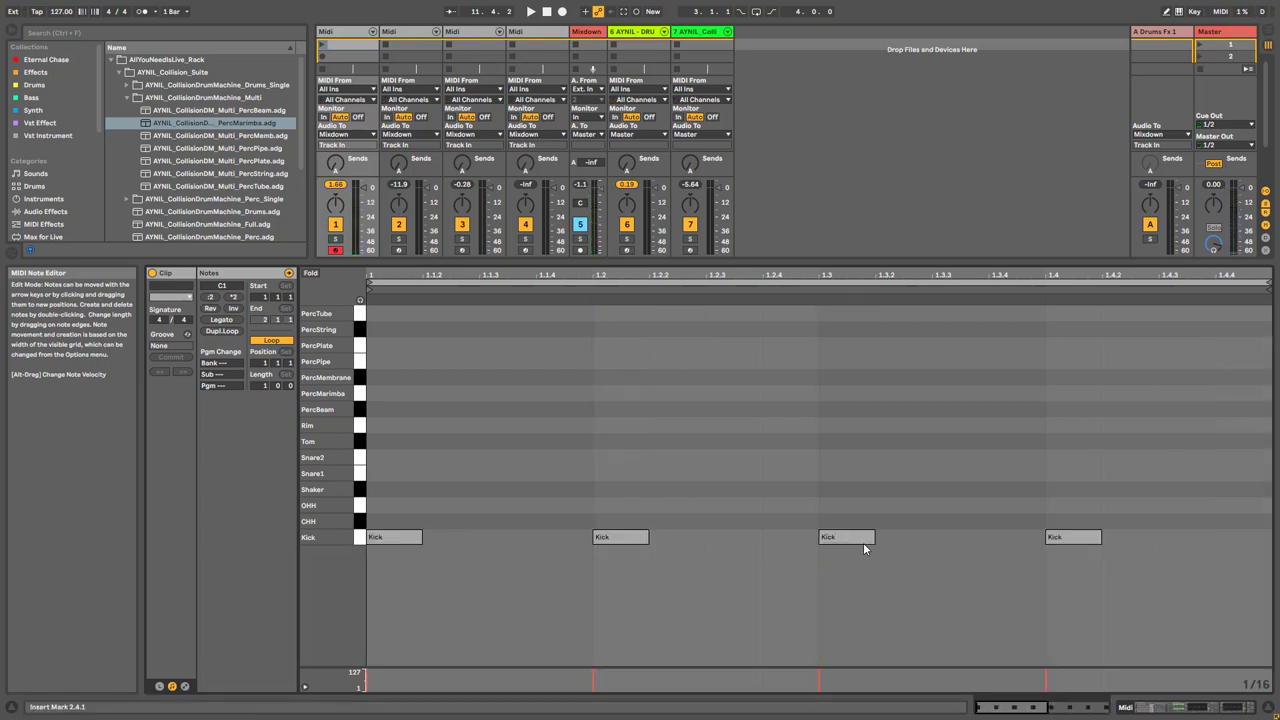
- Solo track 1 and launch its drum clip in the first slot
{"action": "left_click", "coordinate": [336, 239]}
{"action": "left_click", "coordinate": [322, 47]}
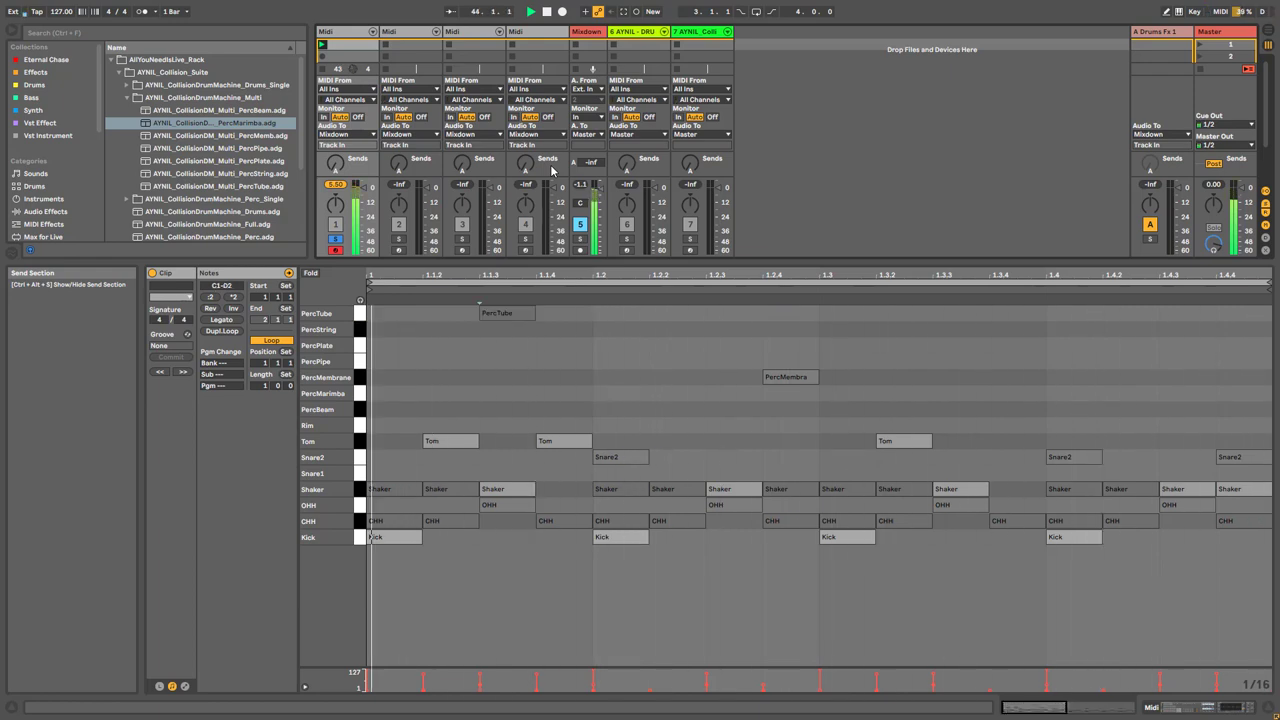
- Show track 1's drum machine, arm the track for recording, and collapse the AYNIL_CollisionDrumMachine_Multi folder in the browser
{"action": "left_click", "coordinate": [330, 32]}
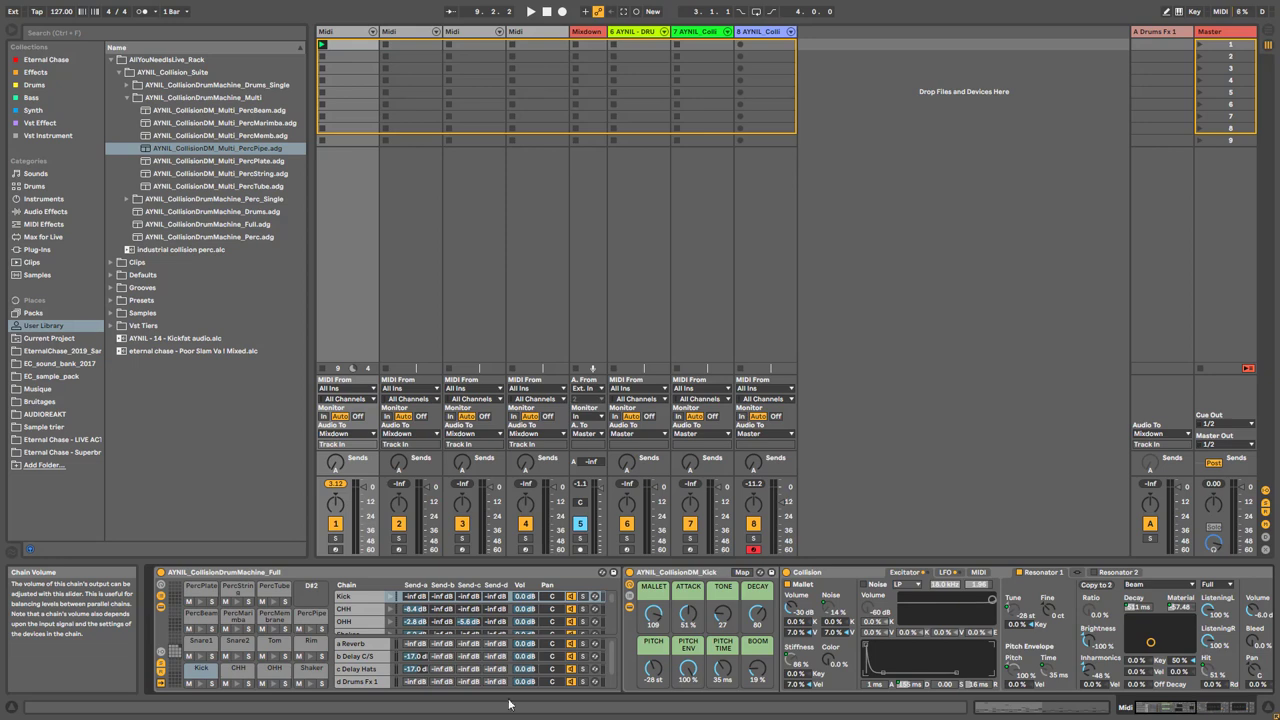
{"action": "left_click", "coordinate": [336, 549]}
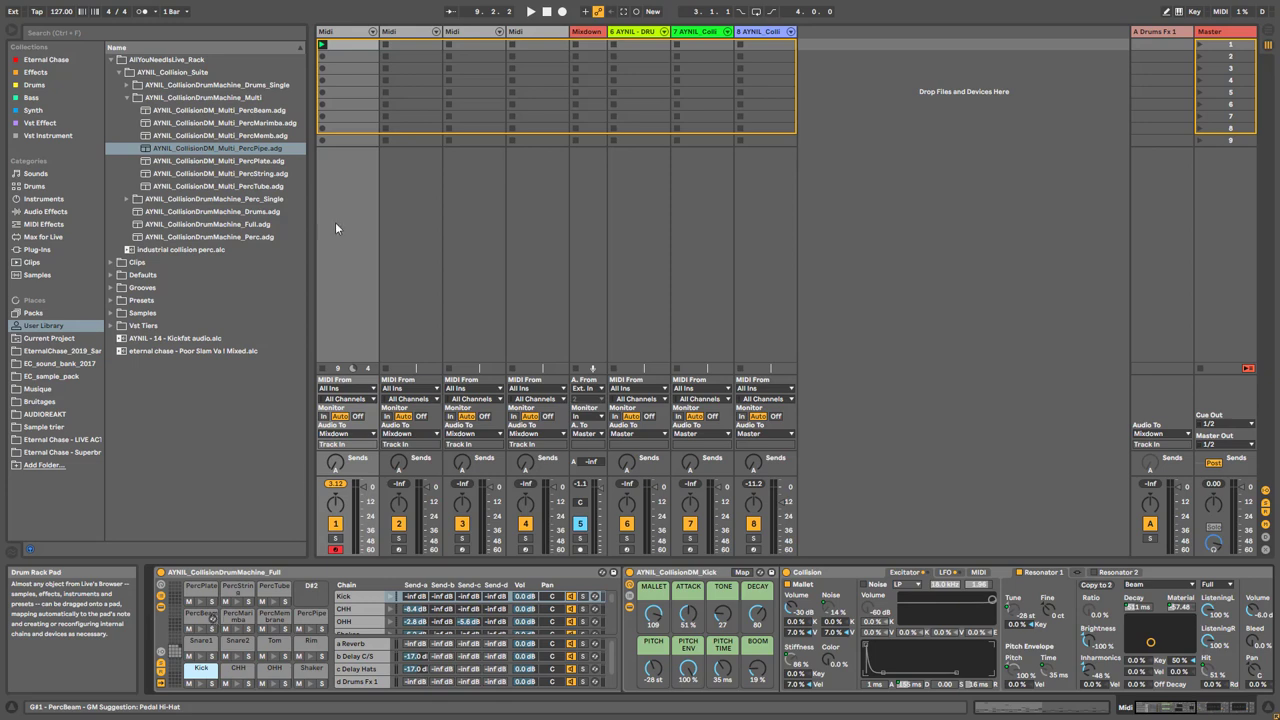
{"action": "left_click", "coordinate": [126, 98]}
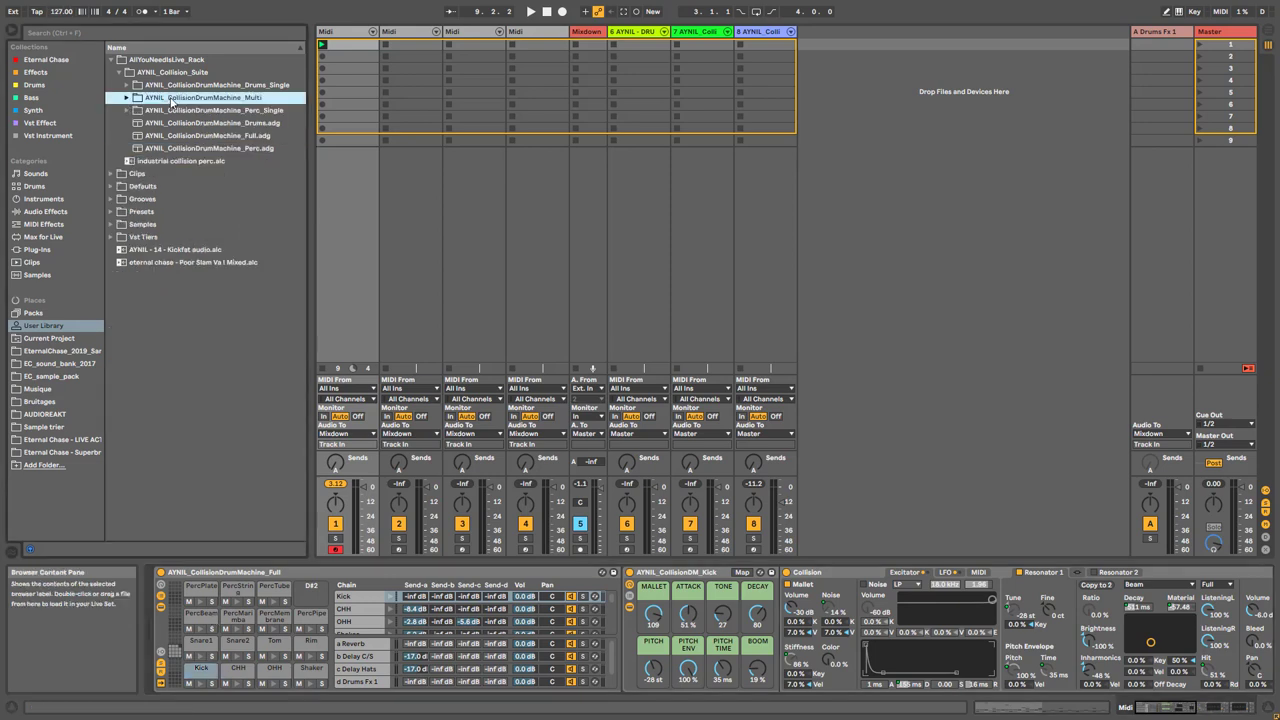